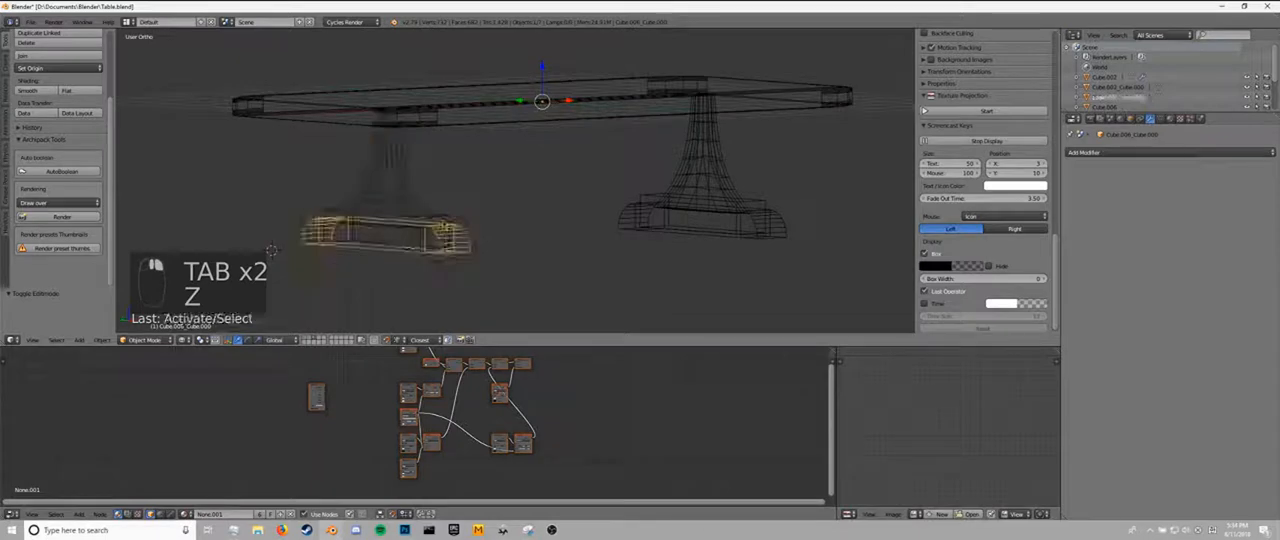
Examine the finished table's pedestals and feet in wireframe, and inspect the mesh edges and bevels of its parts in edit mode.
right_click(441, 234)
right_click(667, 228)
right_click(635, 215)
right_click(698, 165)
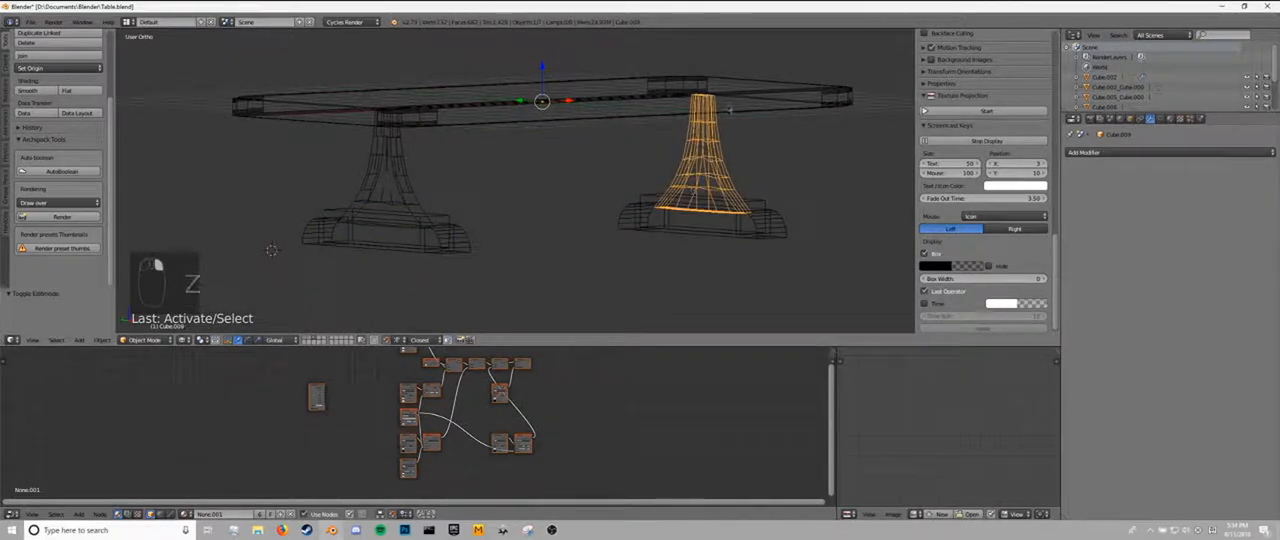
right_click(420, 110)
key("z")
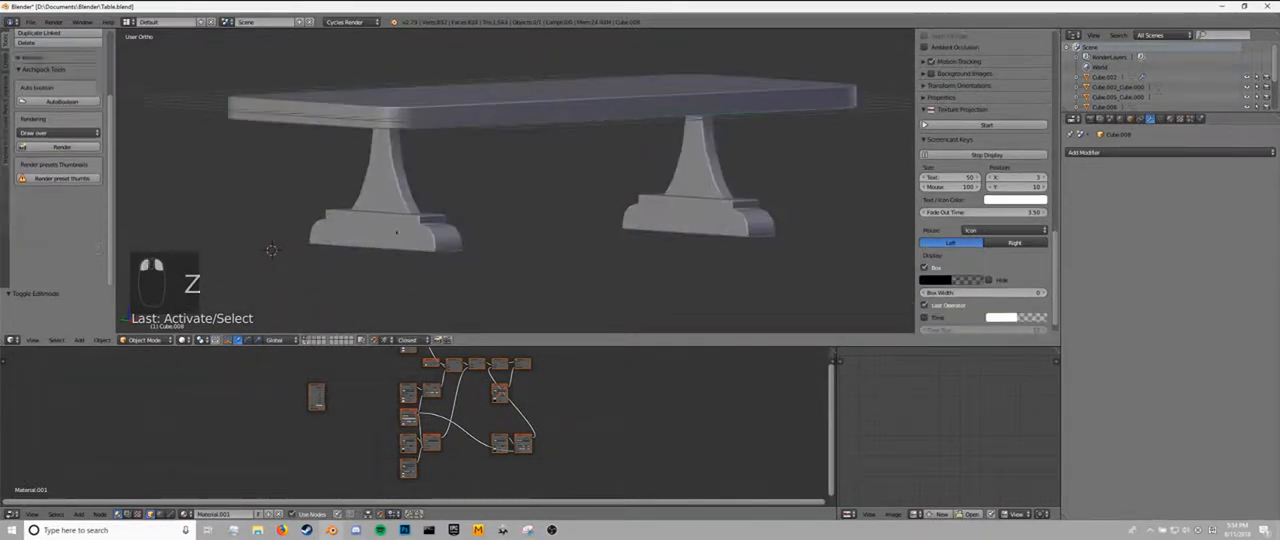
key("Tab")
scroll(407, 200, "up", 5)
scroll(407, 185, "down", 5)
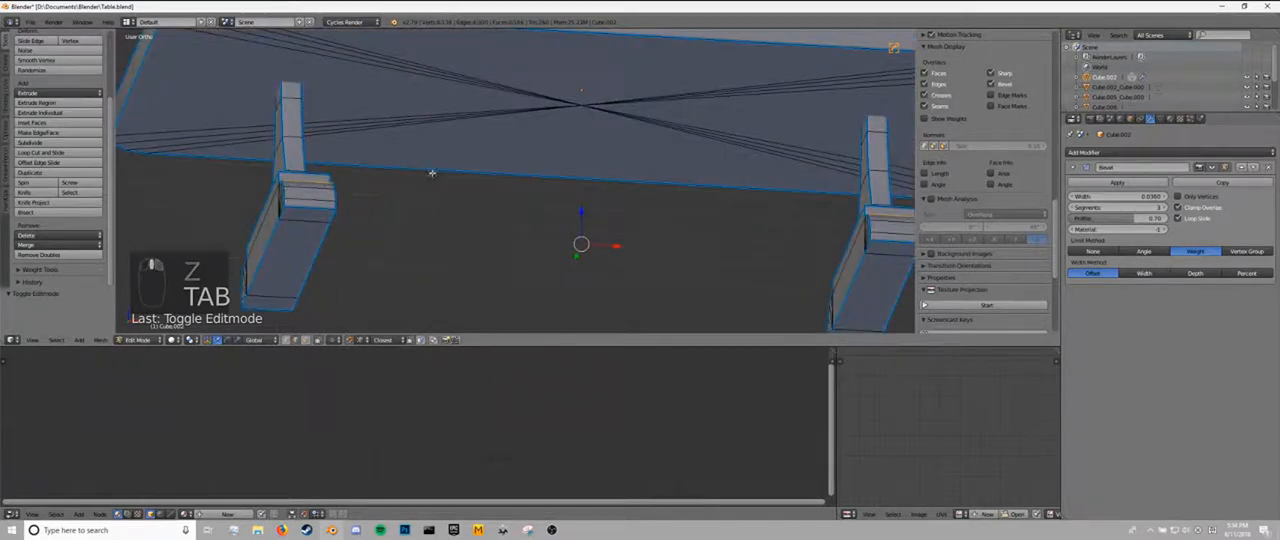
middle_click_drag(417, 171, 298, 117)
middle_click_drag(215, 281, 209, 229)
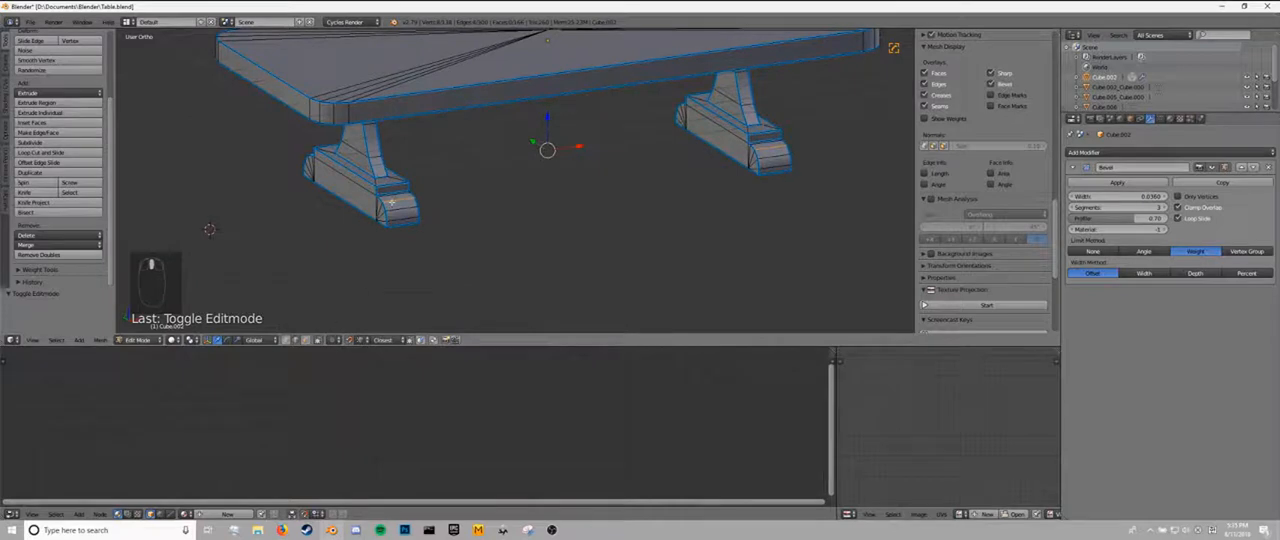
key("Tab")
Switch the view to perspective, reset the 3D cursor to the scene centre and add a cube there.
key("KP_5")
key("shift+s")
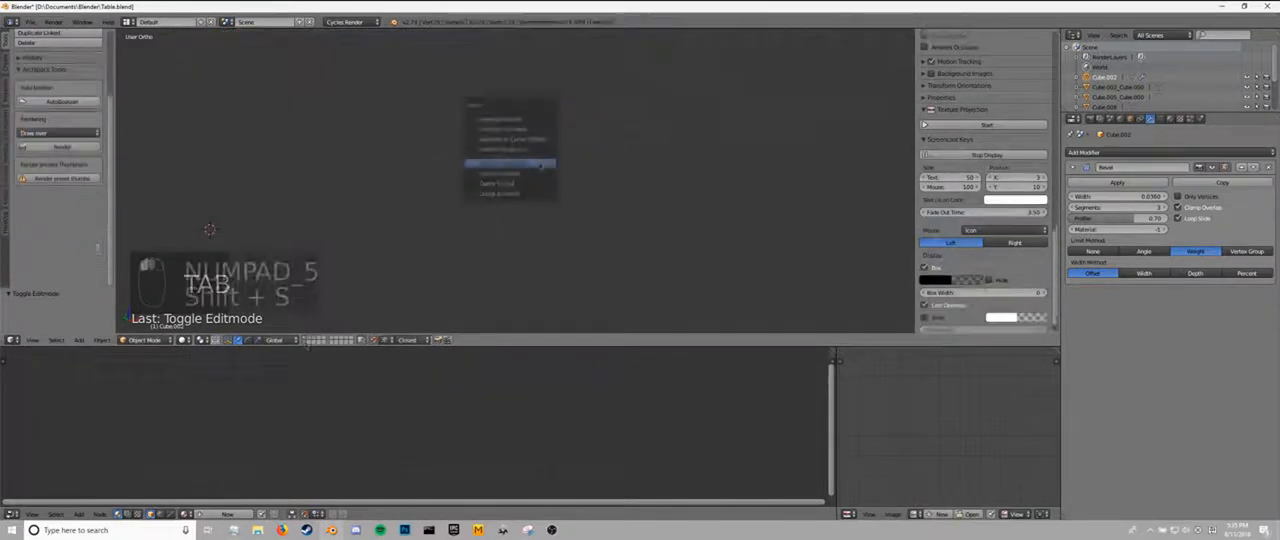
left_click(514, 168)
key("shift+a")
mouse_move(520, 166)
left_click(578, 182)
Stretch the cube into a box scaled about 3.35 along X and 2.13 along Y.
key("s")
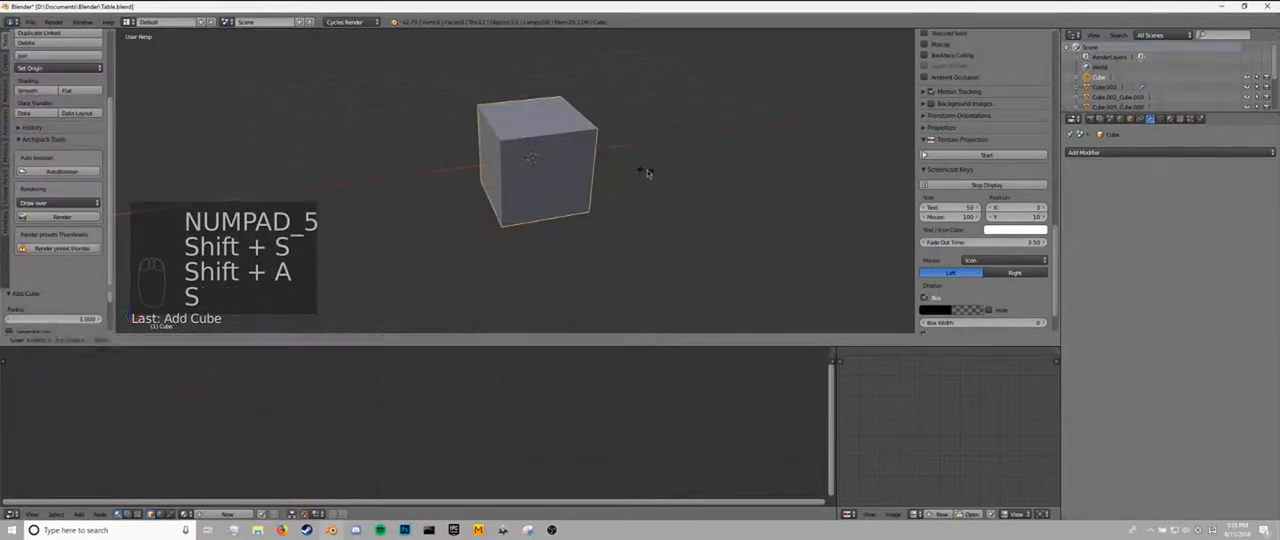
left_click(886, 143)
key("s")
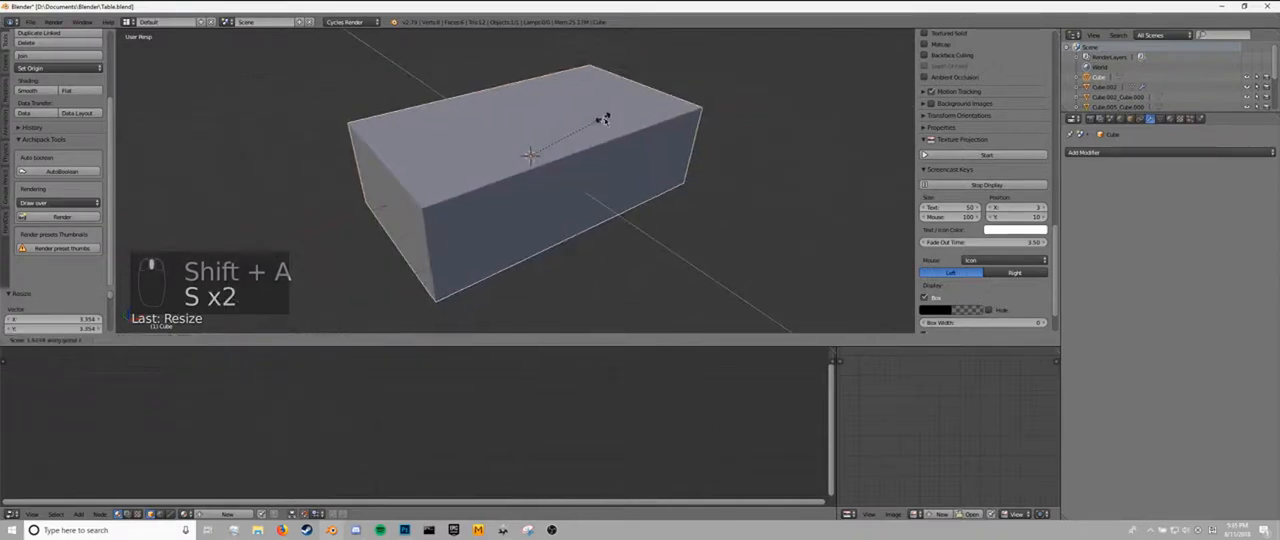
left_click(640, 140)
Show the box's transform values and flatten it into a tabletop slab scaled about 0.144 along Z.
scroll(1013, 152, "up", 3)
scroll(1013, 152, "up", 5)
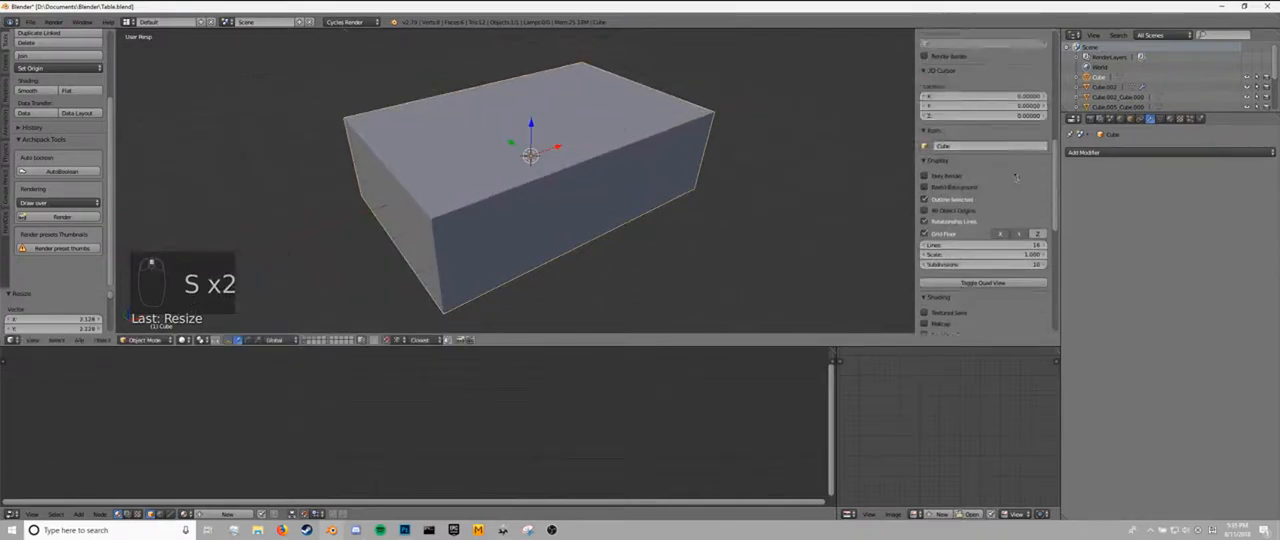
key("n")
key("n")
key("n")
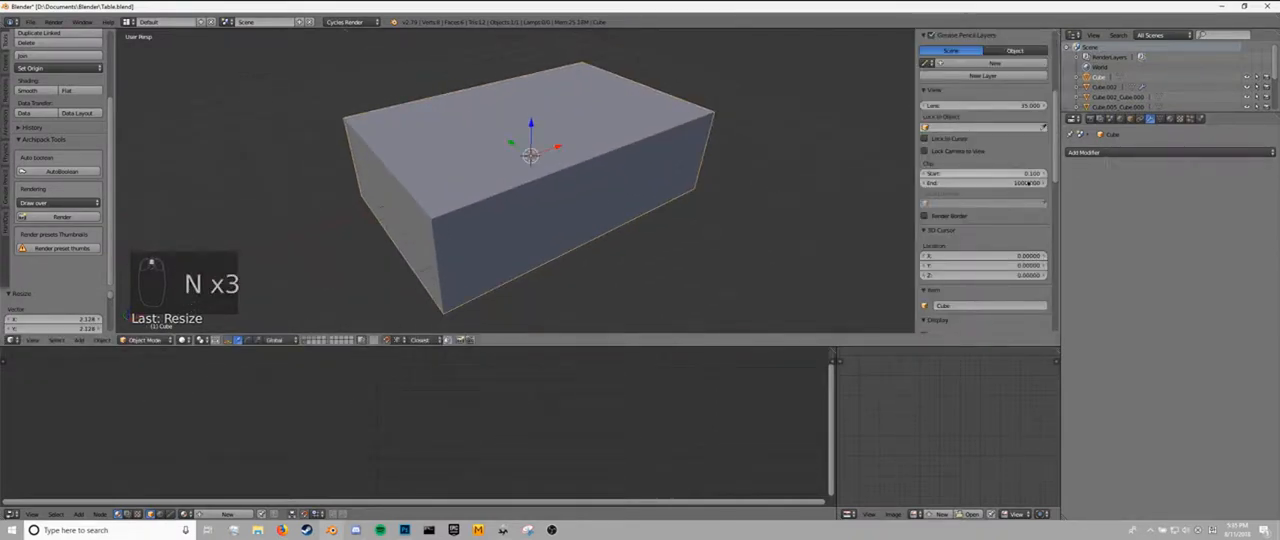
scroll(1007, 202, "up", 5)
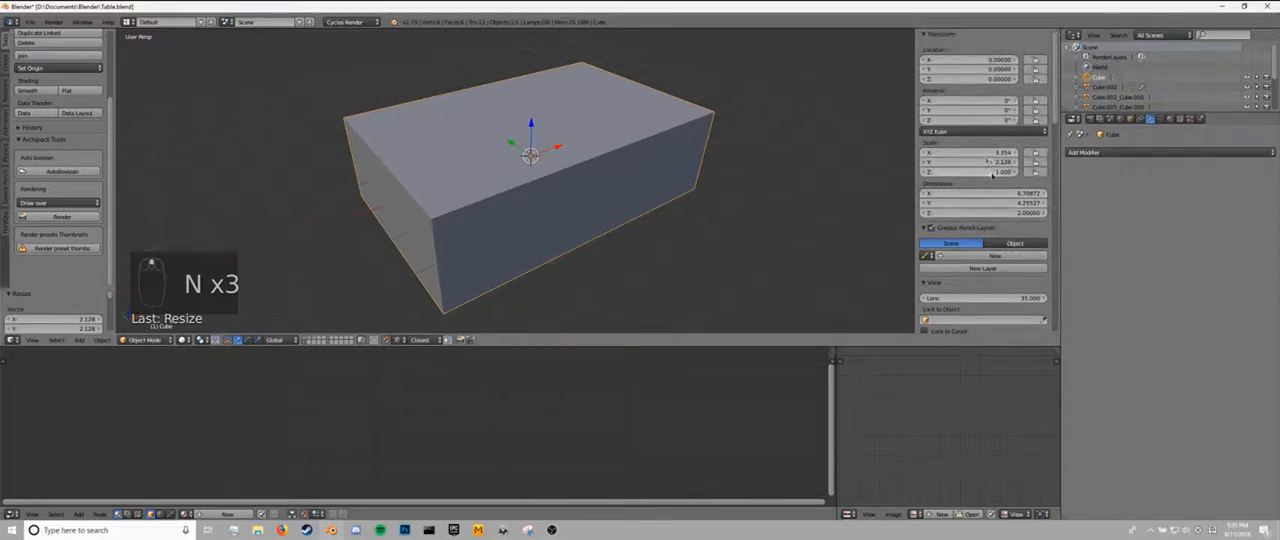
key("s")
key("z")
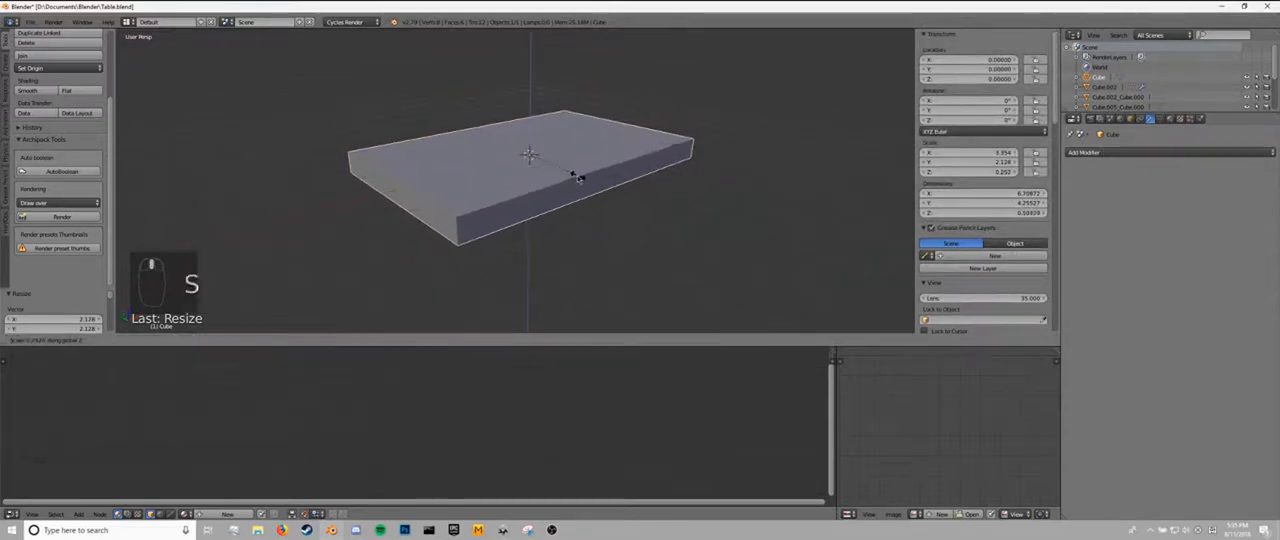
left_click(553, 180)
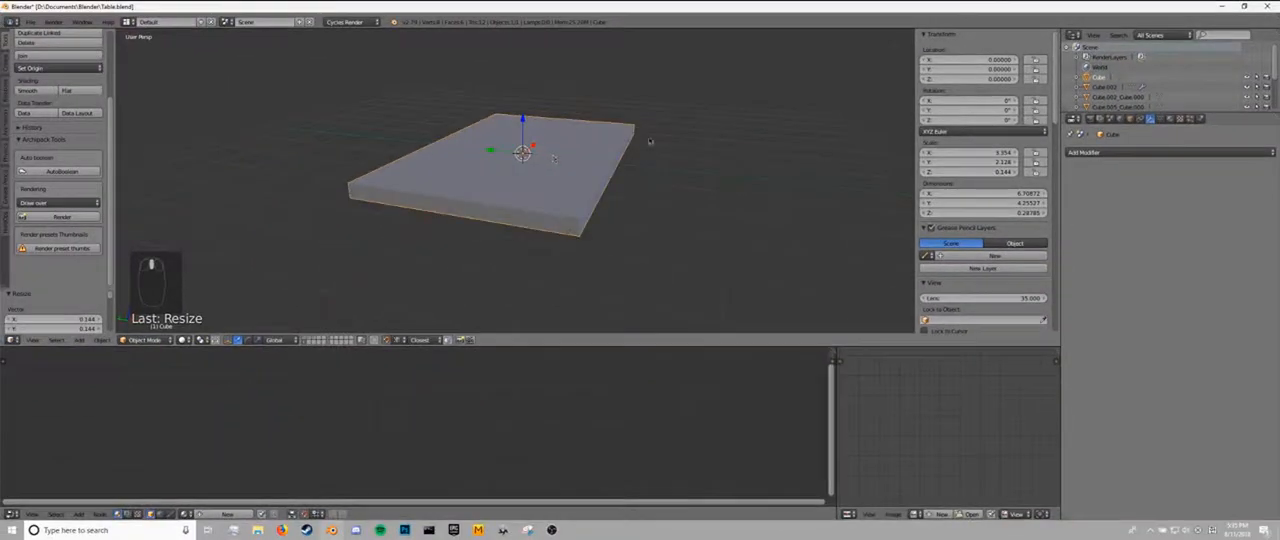
Try to bevel all edges of the slab's mesh while its scale is still unapplied.
middle_click_drag(650, 141, 586, 160)
key("Tab")
scroll(493, 233, "up", 2)
key("a")
key("a")
key("a")
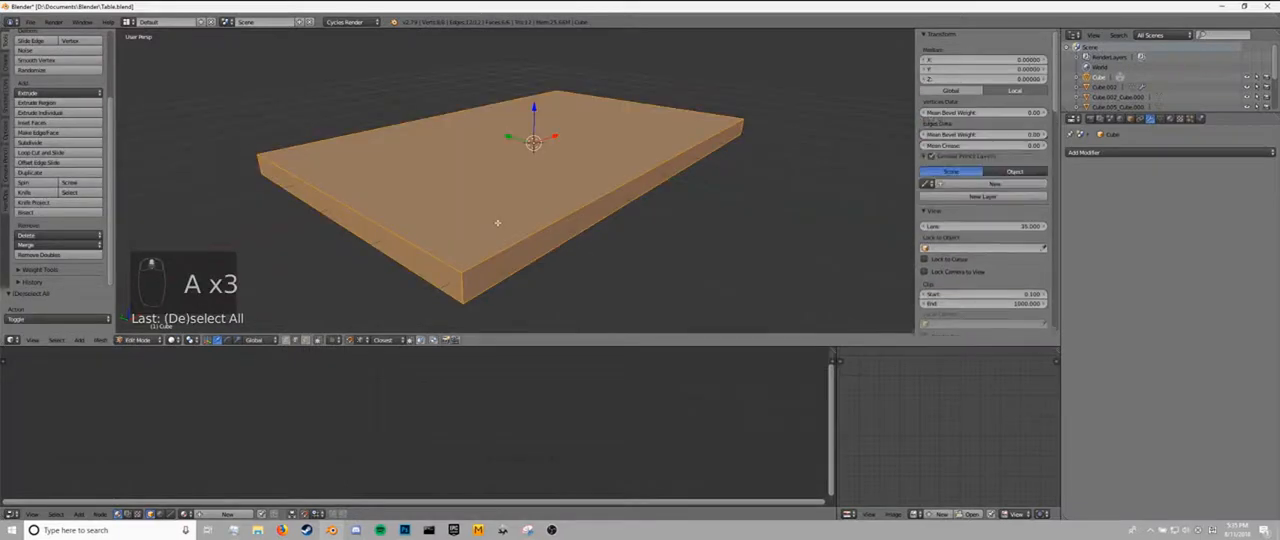
key("ctrl+b")
scroll(575, 241, "up", 3)
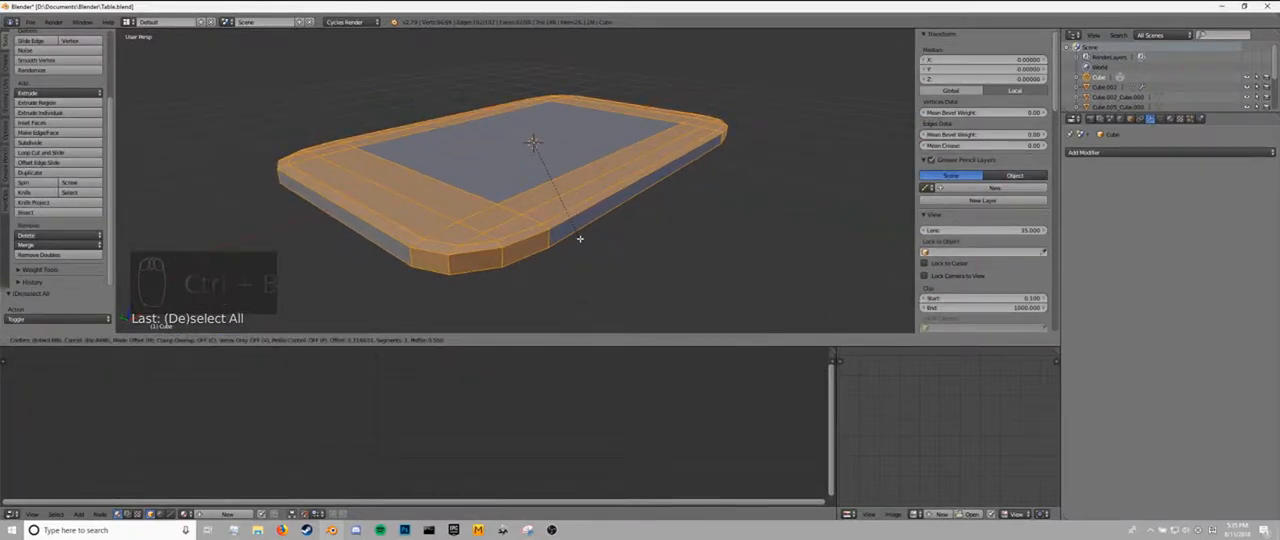
left_click(579, 238)
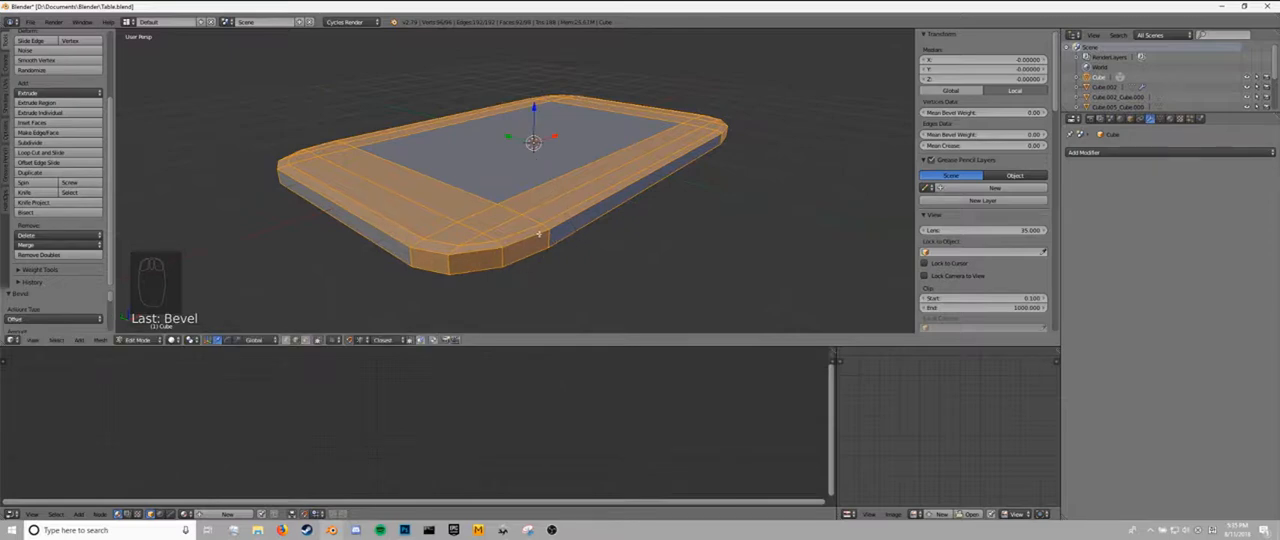
middle_click_drag(538, 234, 478, 212)
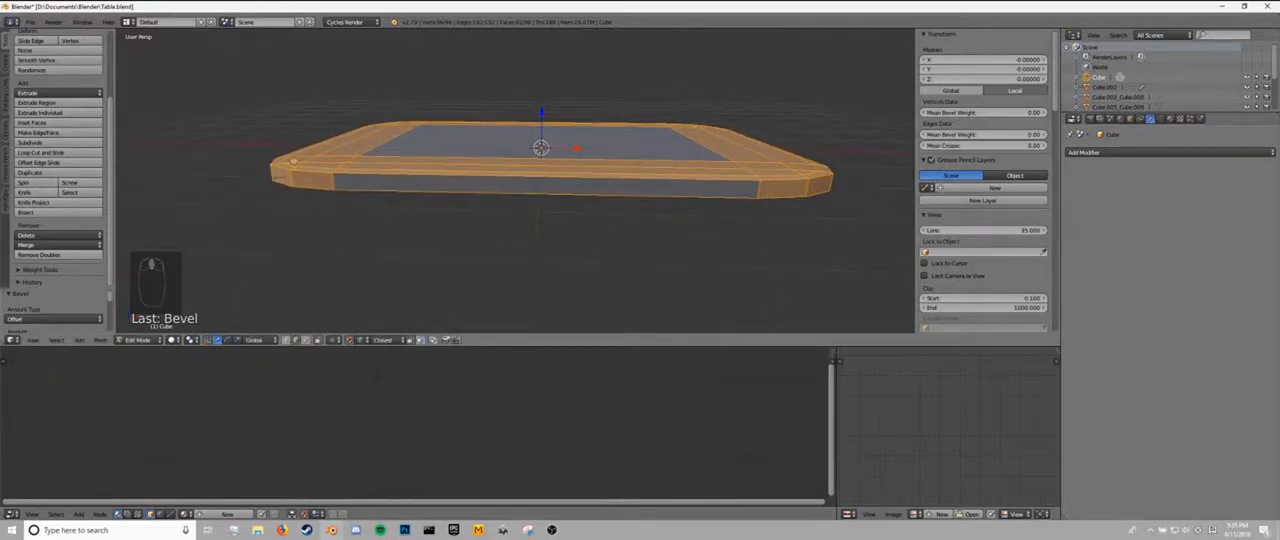
middle_click_drag(291, 164, 340, 220)
key("ctrl+z")
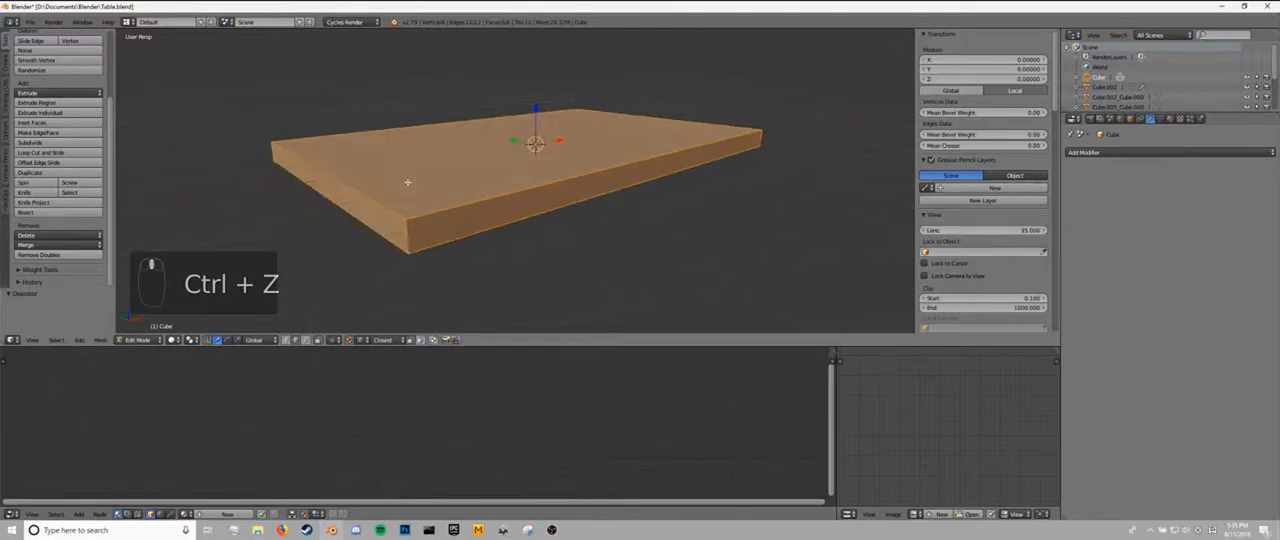
Return to object mode and apply the slab's scale to its mesh data.
key("Tab")
middle_click_drag(476, 206, 480, 204)
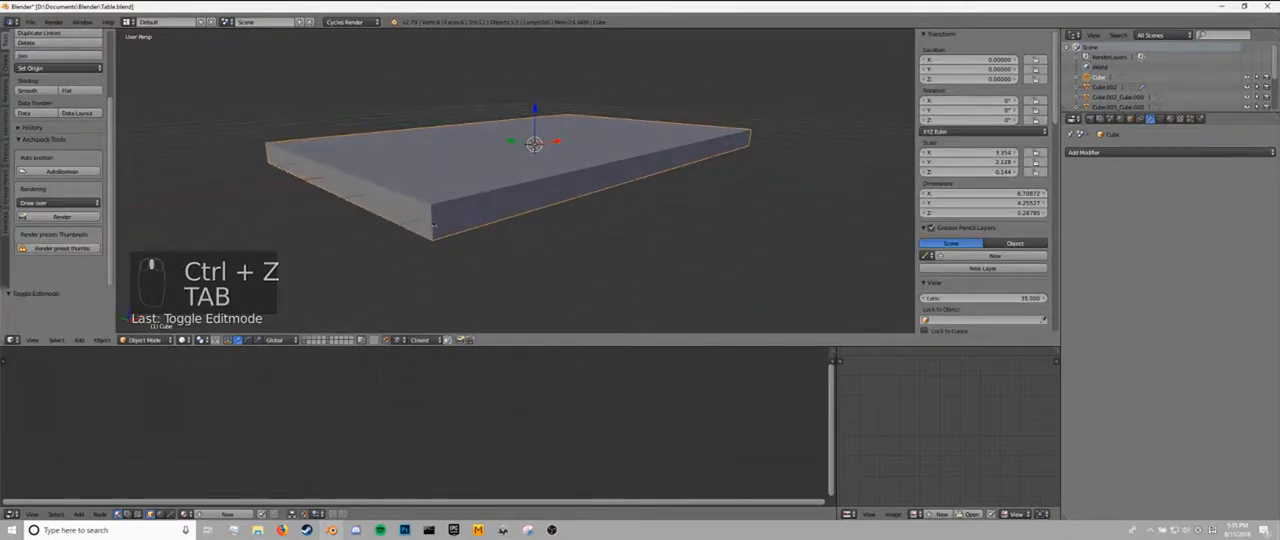
key("ctrl+a")
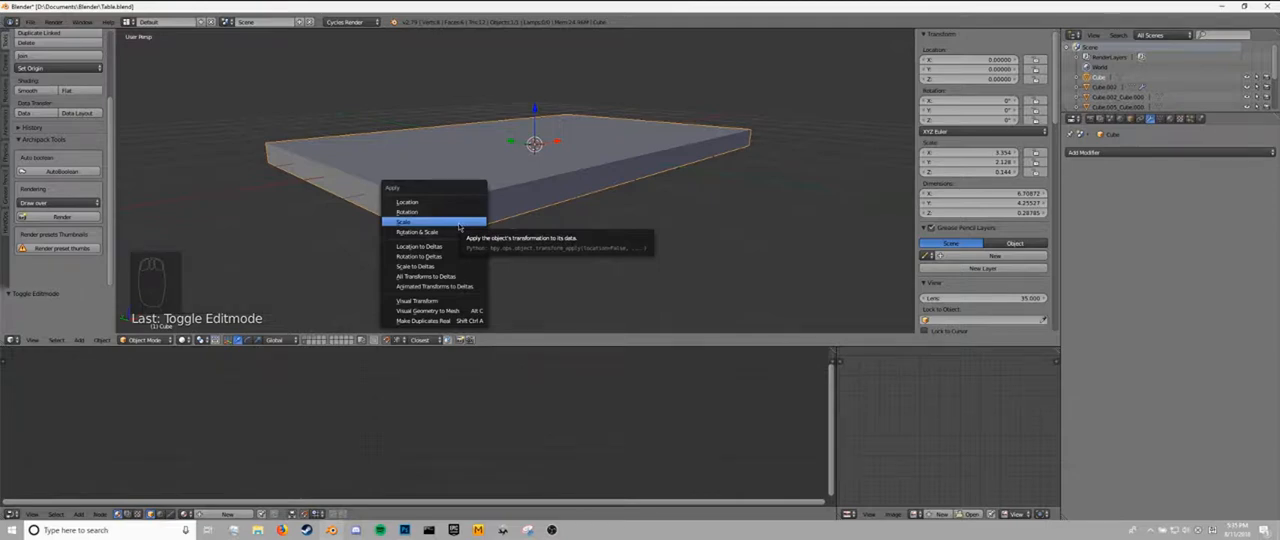
left_click(459, 224)
Try the multi-segment bevel on all of the slab's edges with the scale applied, and undo it.
key("Tab")
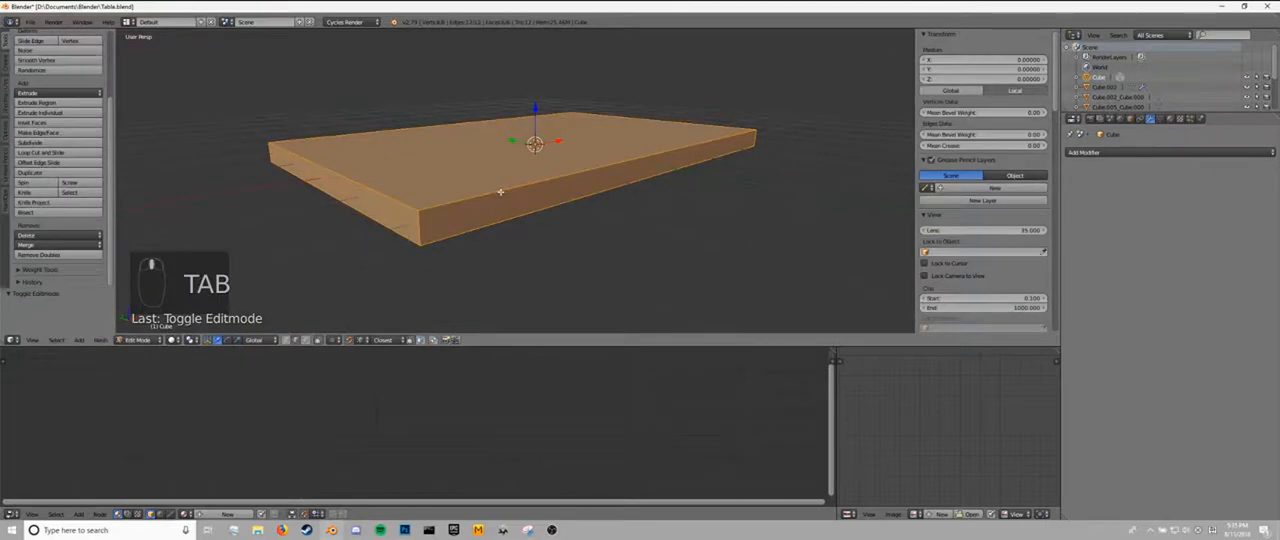
key("ctrl+b")
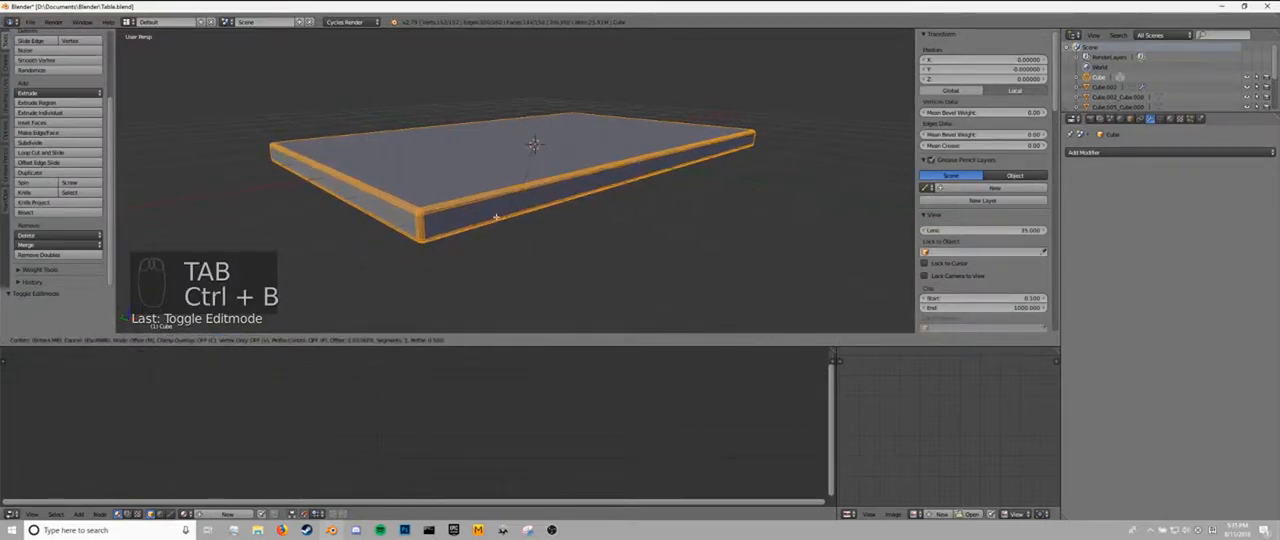
scroll(480, 192, "up", 1)
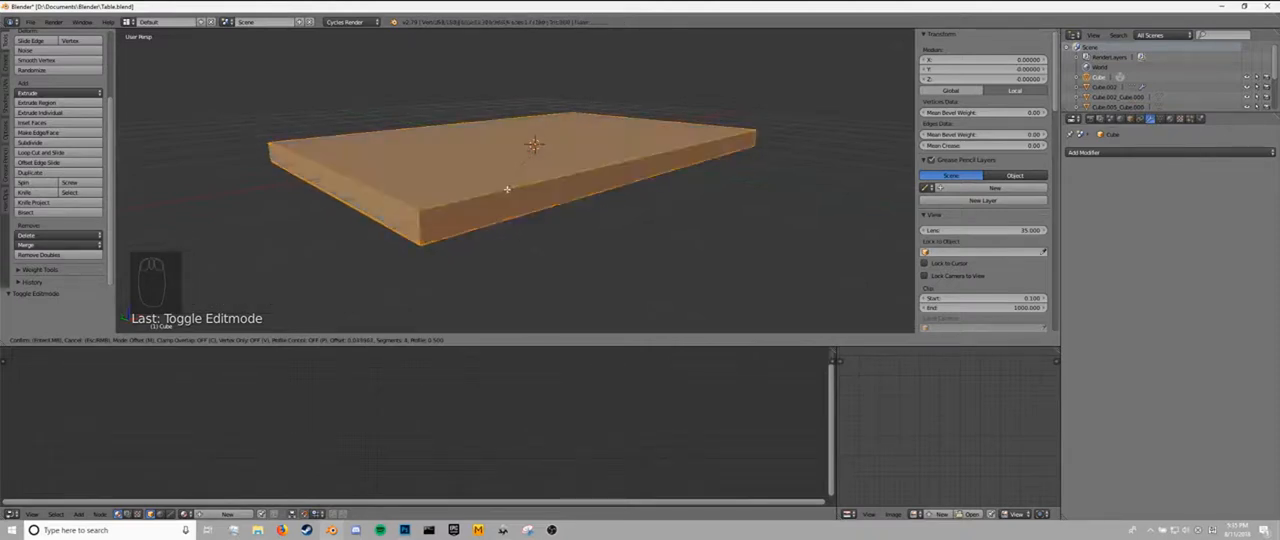
left_click(471, 207)
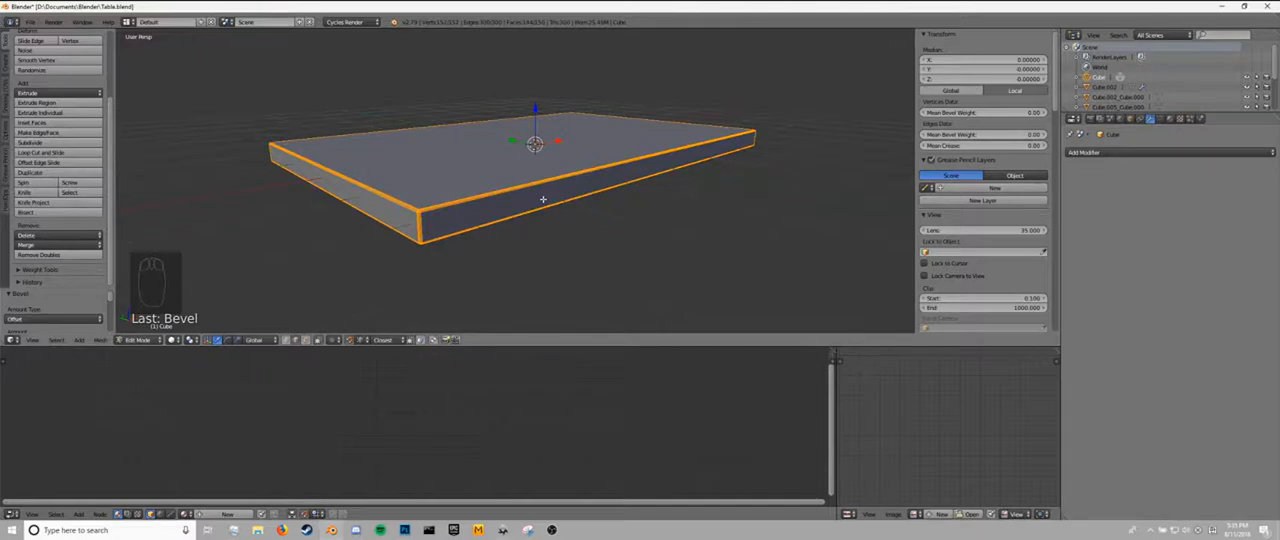
middle_click_drag(541, 199, 554, 207)
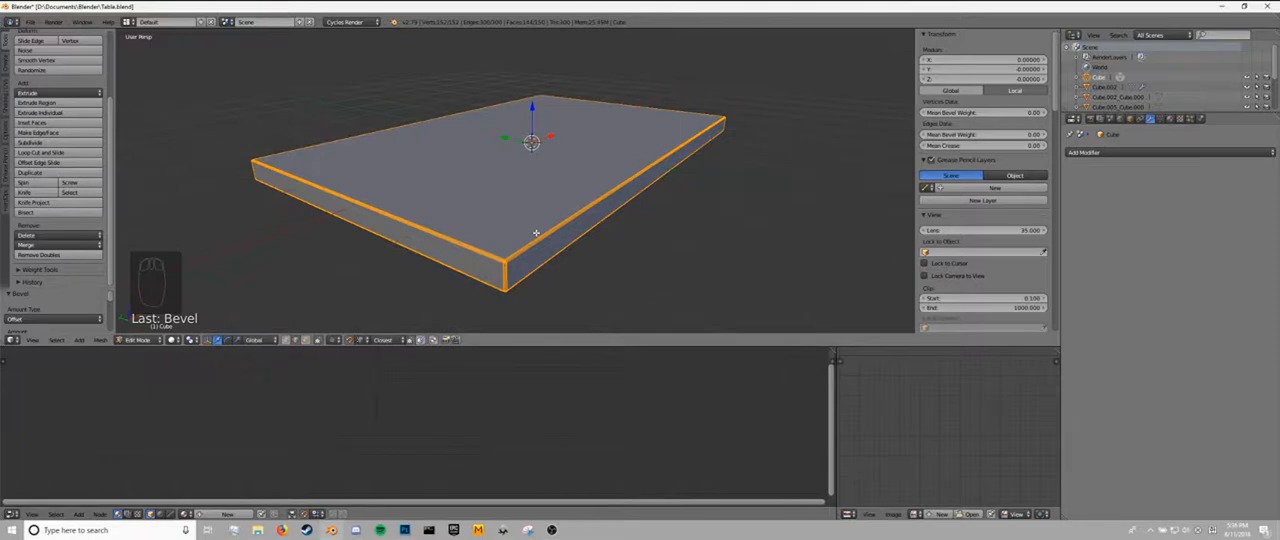
key("ctrl+z")
middle_click_drag(536, 233, 515, 223)
key("Tab")
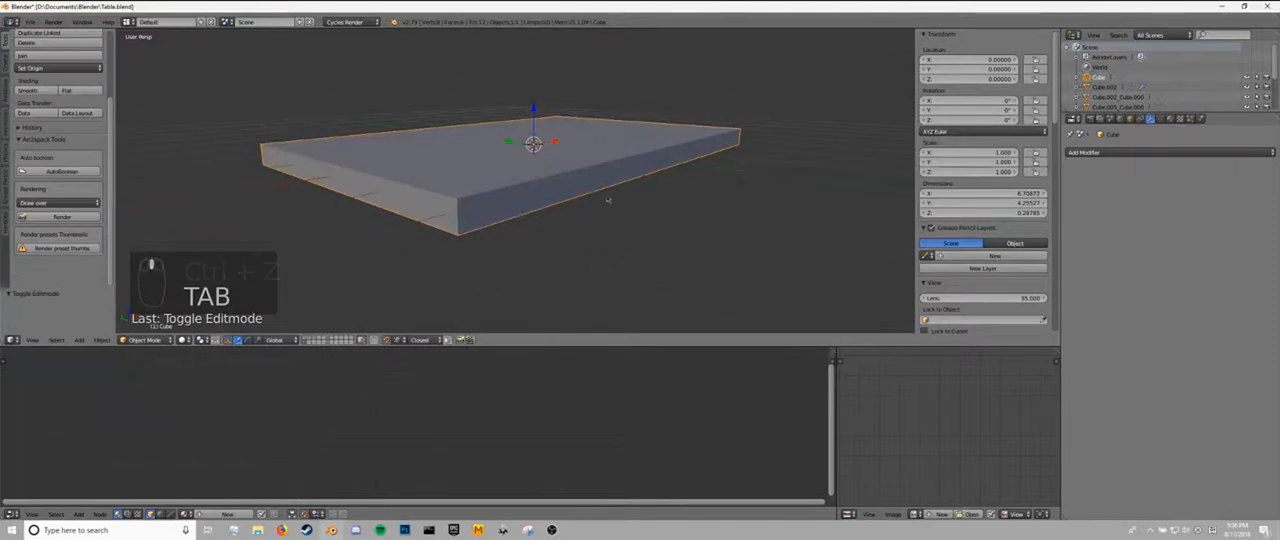
Clear the mesh selection in edit mode and select all sharp edges of the slab.
key("Tab")
key("a")
key("a")
key("a")
middle_click_drag(490, 262, 440, 274)
key("a")
key("a")
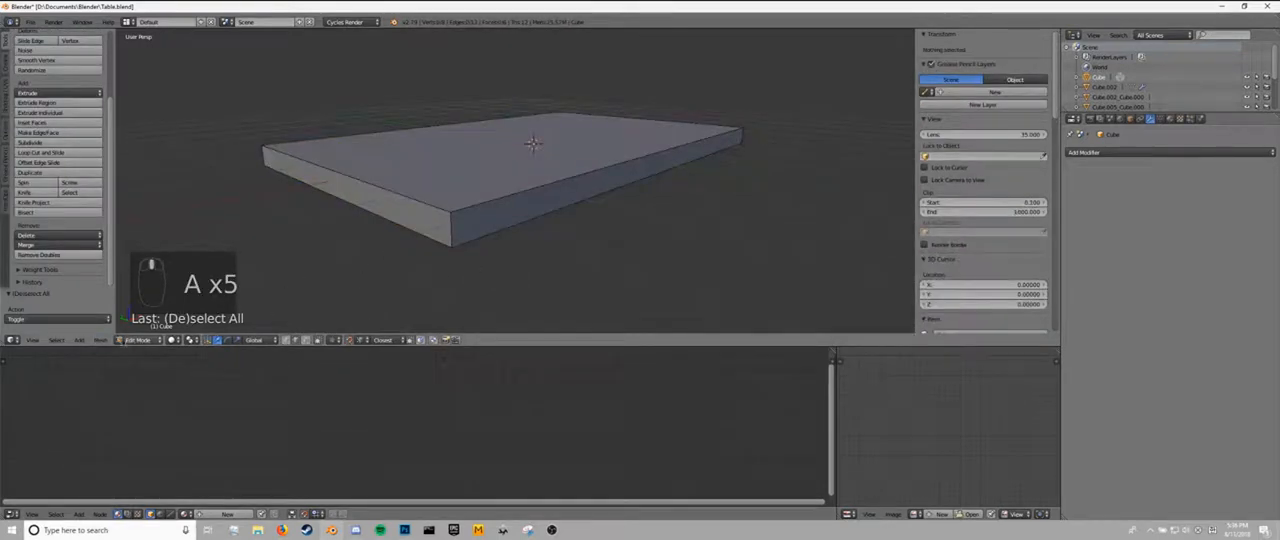
left_click(56, 341)
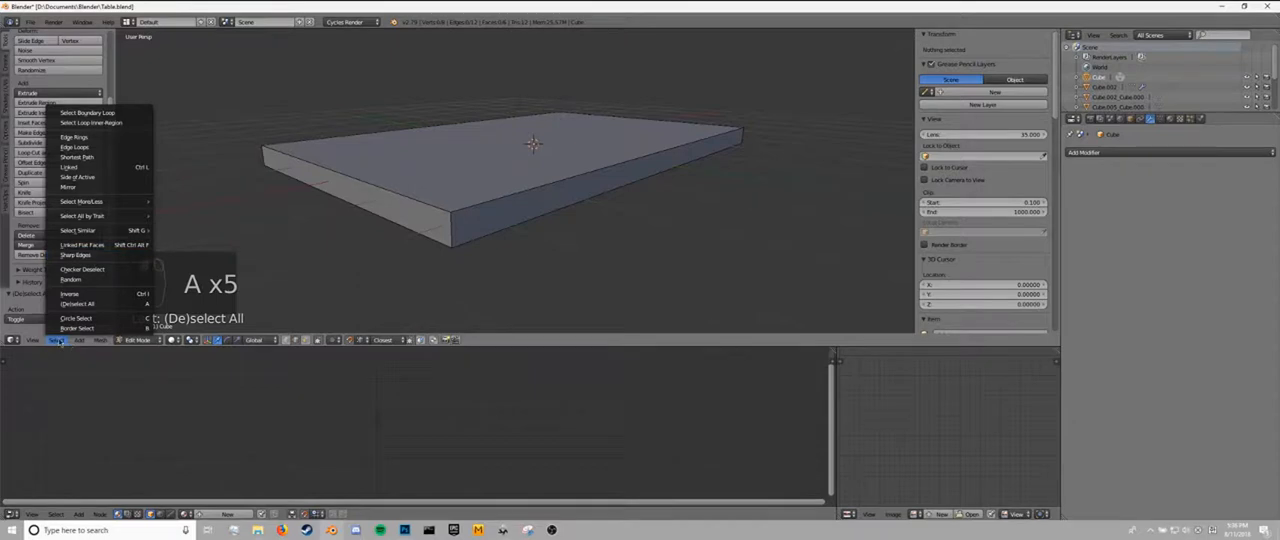
left_click(75, 255)
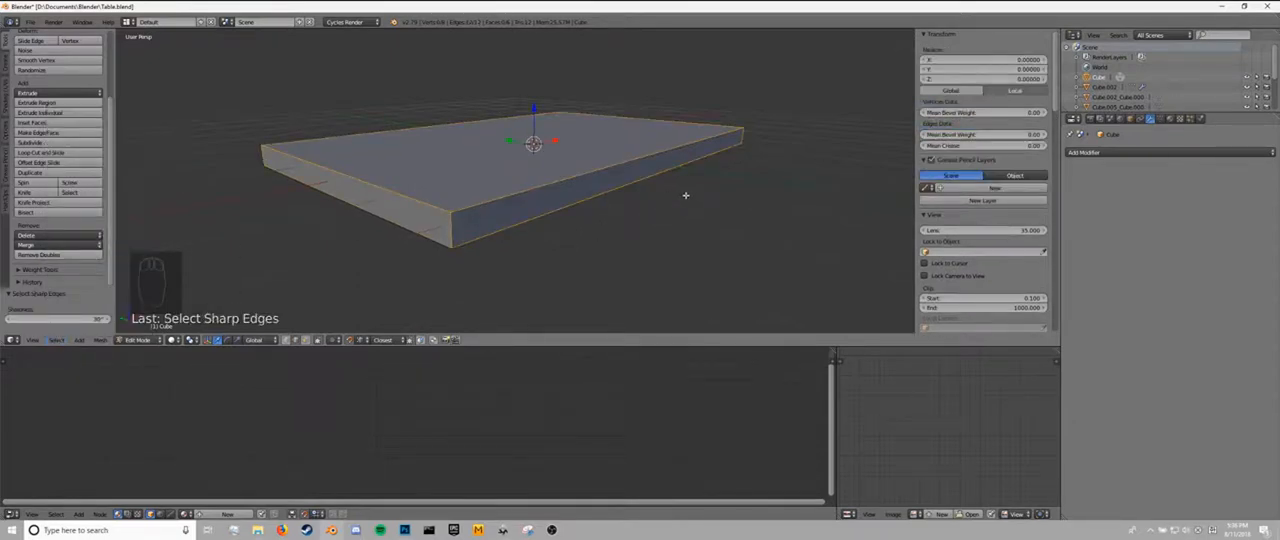
Mark the slab's selected edges as sharp and adjust their mean bevel weight.
middle_click_drag(685, 196, 670, 197)
key("ctrl+e")
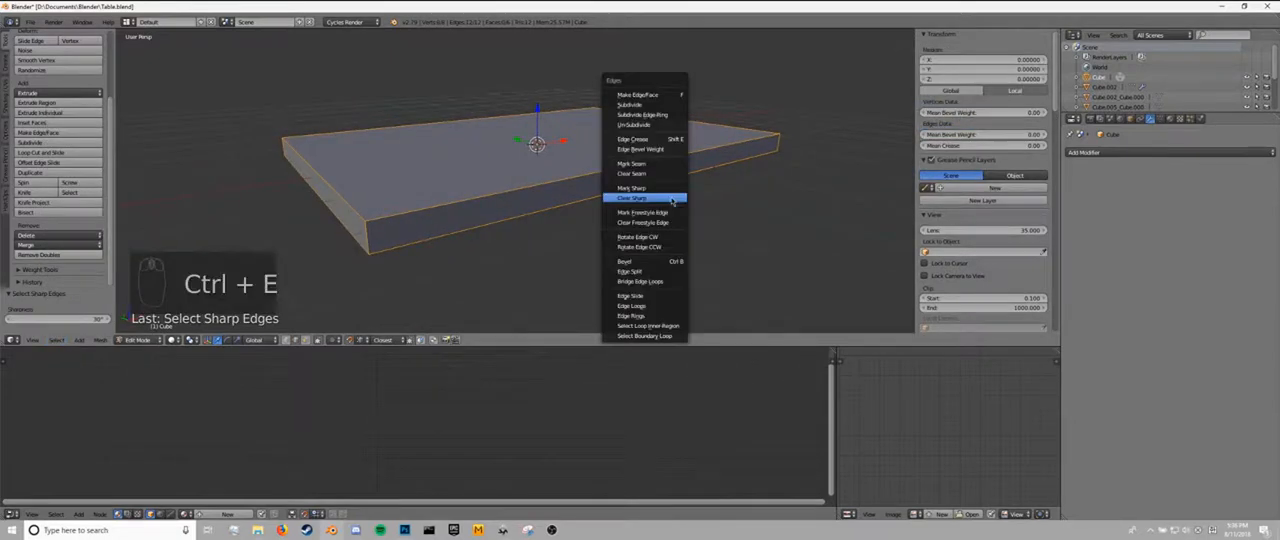
left_click(664, 192)
middle_click_drag(540, 173, 512, 180)
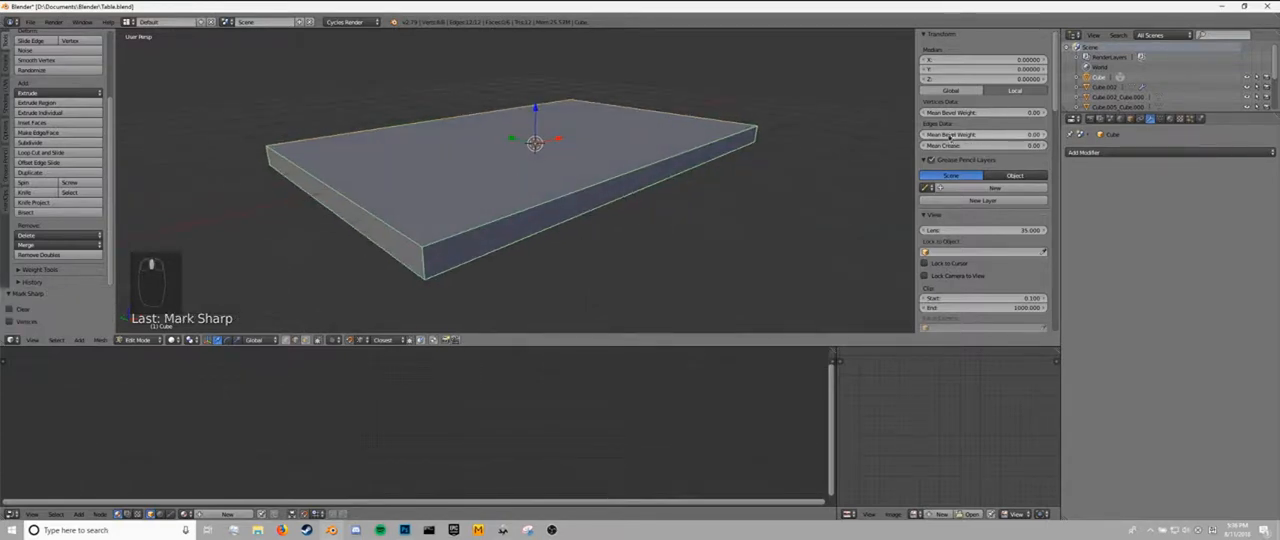
mouse_move(950, 136)
left_mouse_down()
mouse_move(990, 136)
mouse_move(951, 137)
left_mouse_up()
key("Tab")
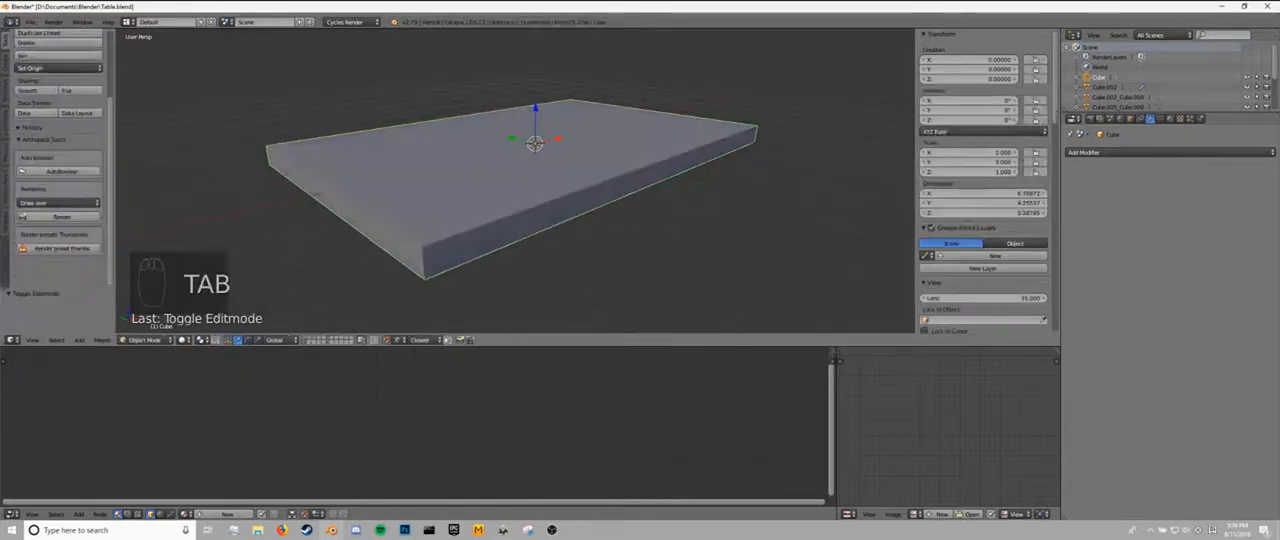
Add a Bevel modifier to the slab with width 0.02, 3 segments and profile 0.70.
left_click(1100, 152)
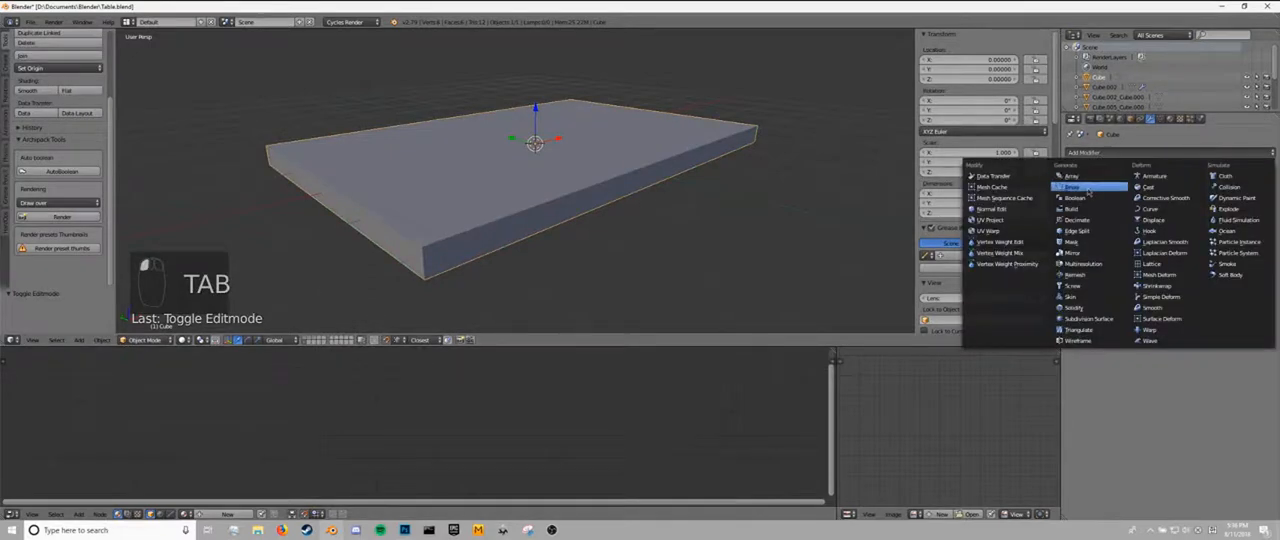
left_click(1085, 183)
left_click_drag(1132, 197, 1105, 197)
left_click(1136, 197)
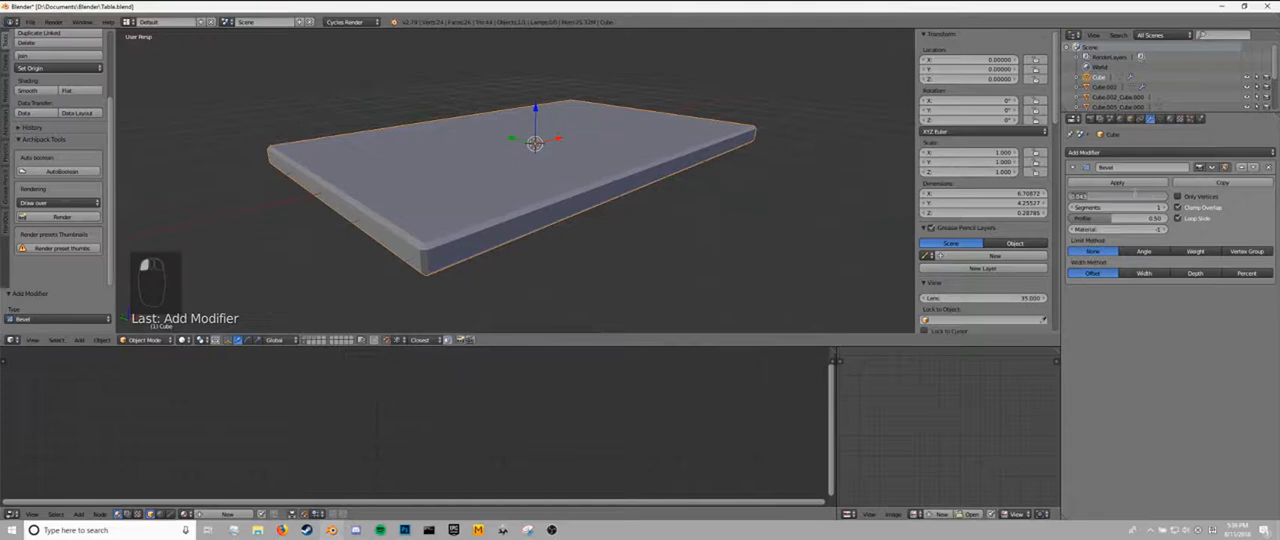
type("0.2")
key("Return")
left_click(1140, 197)
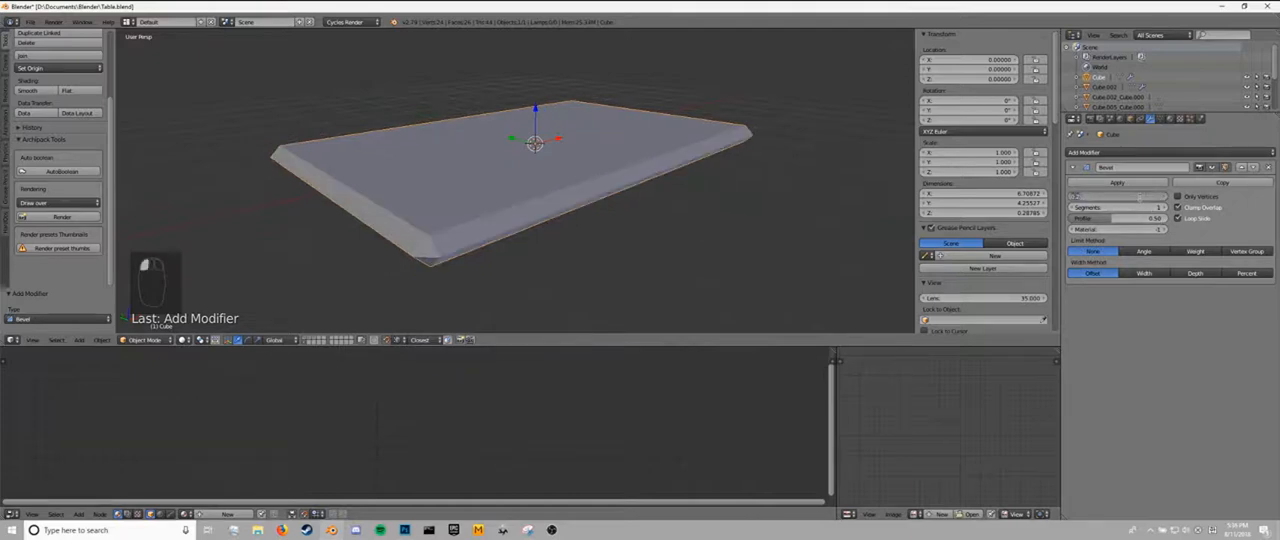
type("0.02")
key("Return")
left_click(1165, 209)
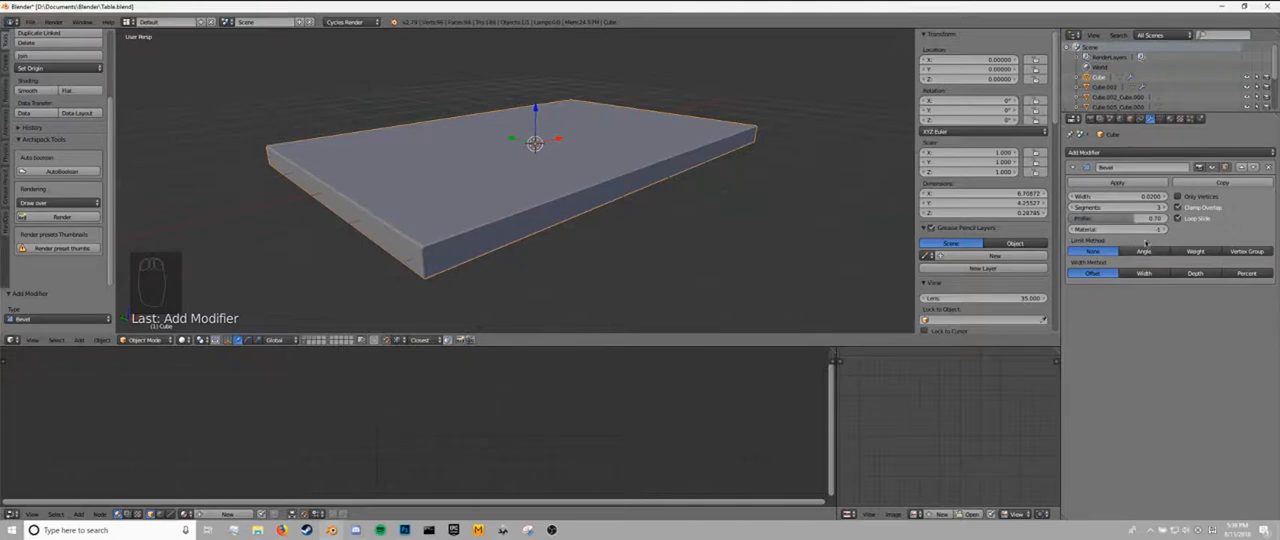
Limit the slab's Bevel modifier by edge weight and check the beveled edges up close.
left_click(1197, 255)
mouse_move(534, 179)
middle_mouse_down()
mouse_move(548, 175)
mouse_move(534, 184)
middle_mouse_up()
scroll(540, 181, "up", 4)
scroll(534, 185, "down", 4)
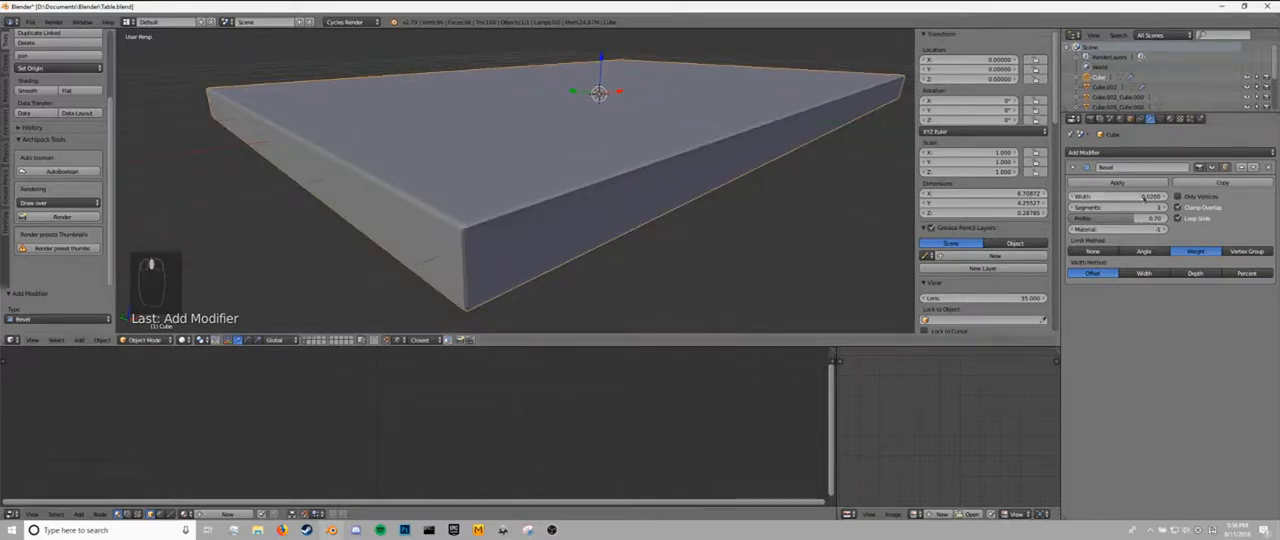
Try a lower bevel weight on the slab's near vertical corner edge.
key("Tab")
right_click(461, 298)
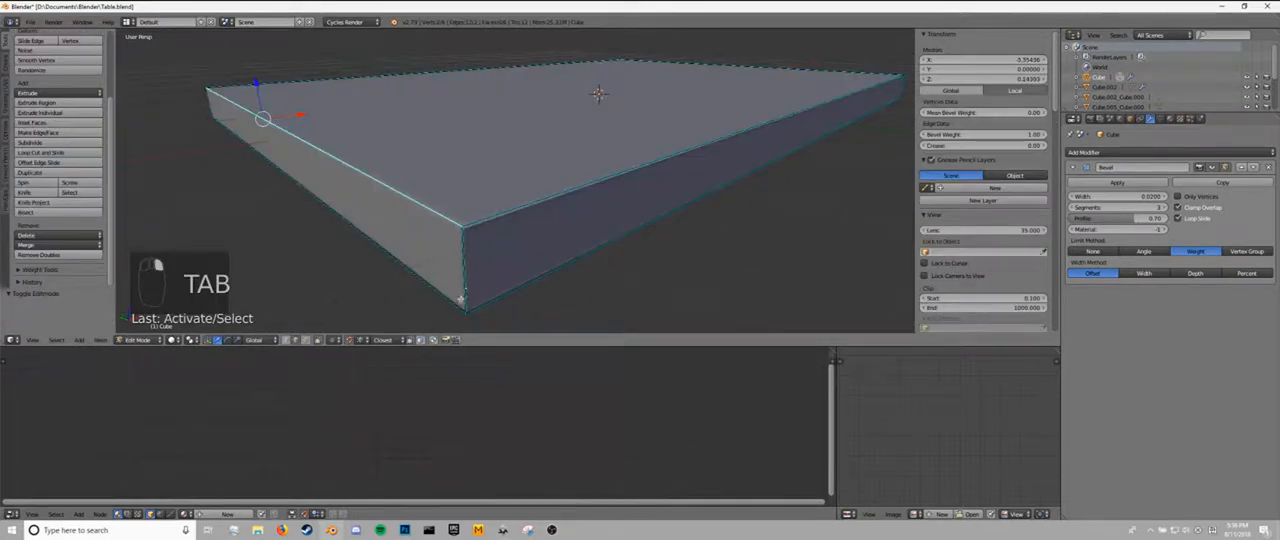
right_click(460, 264)
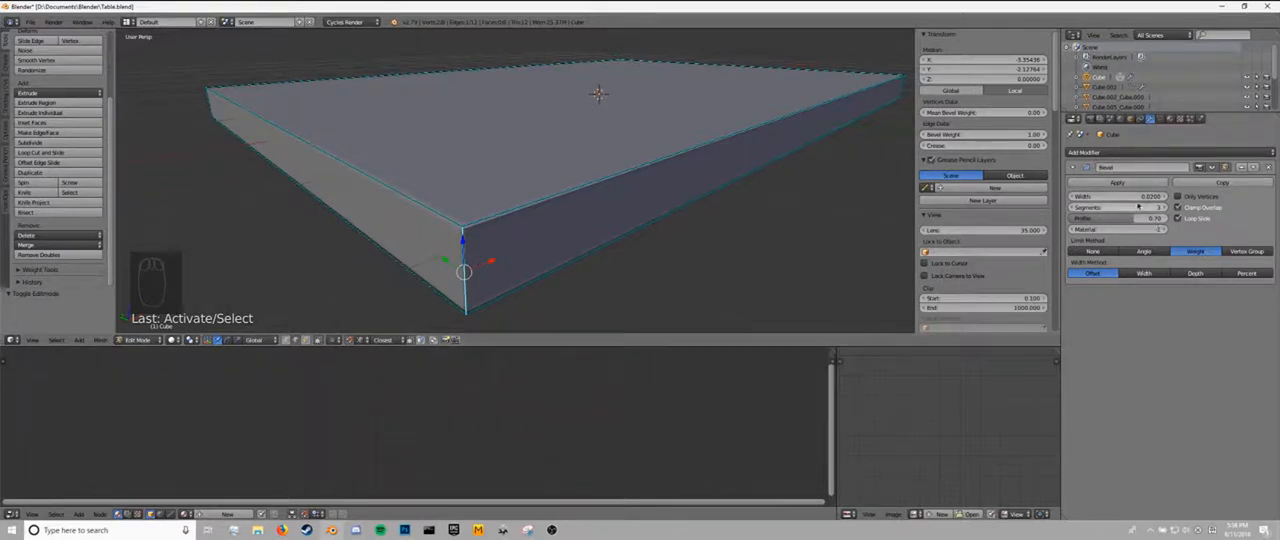
left_click(1007, 135)
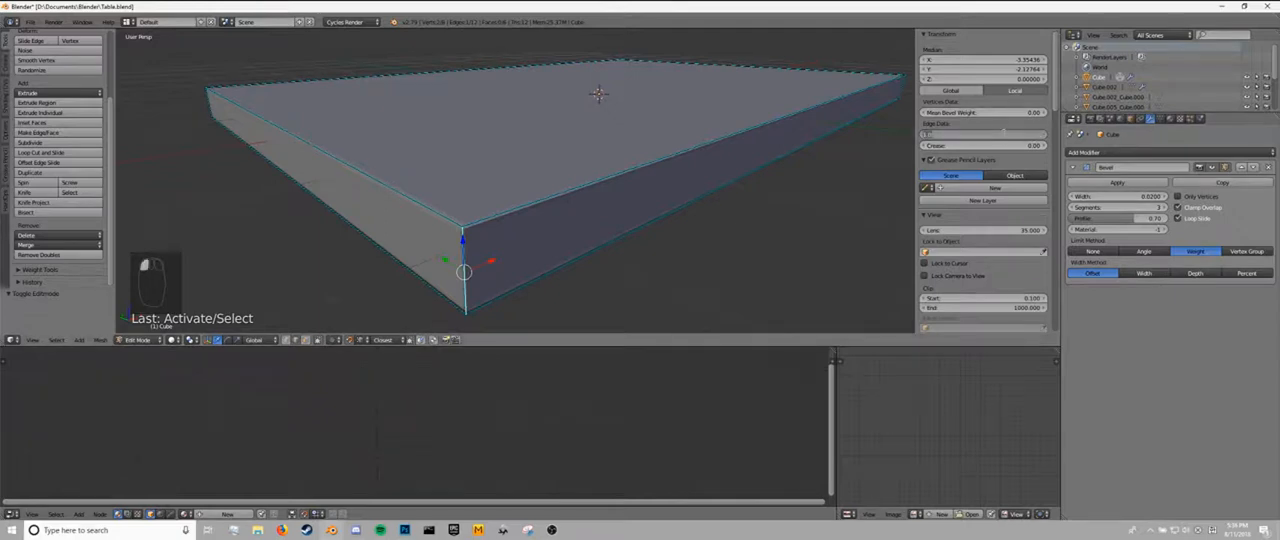
key("Tab")
scroll(541, 195, "up", 4)
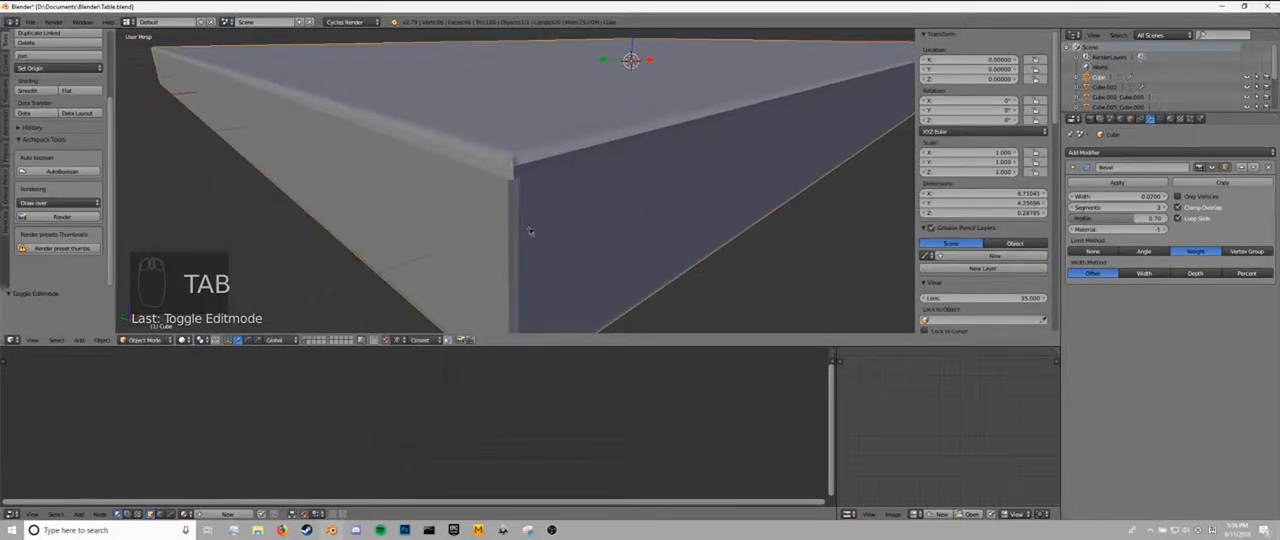
Set the near vertical corner edge's bevel weight back to 1.00 and return to object mode.
key("Tab")
left_click(1006, 134)
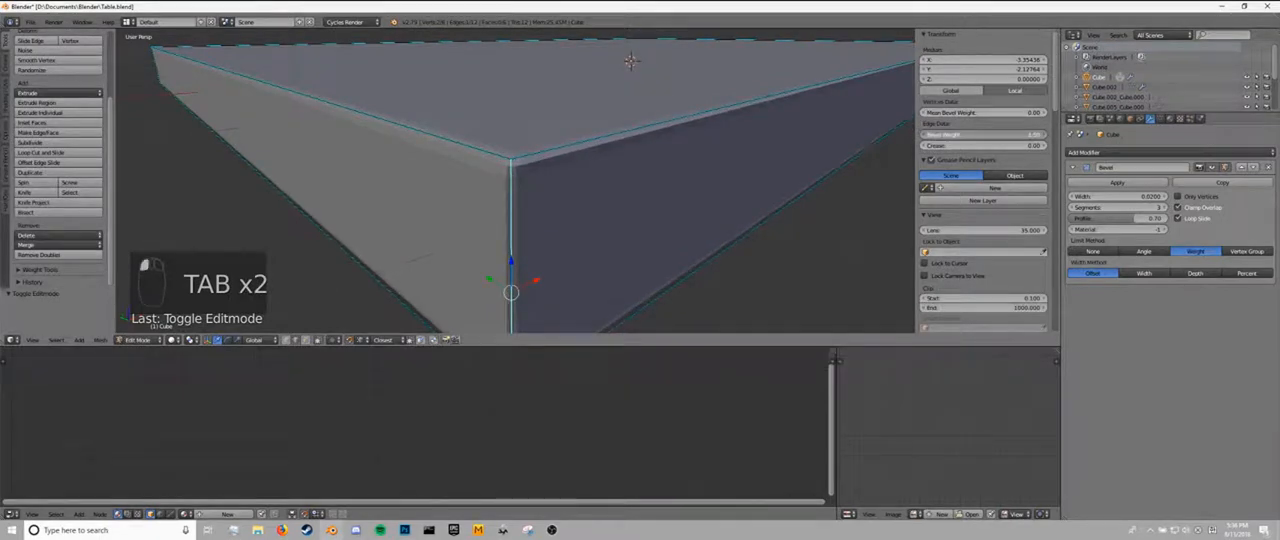
left_click_drag(1006, 134, 1052, 134)
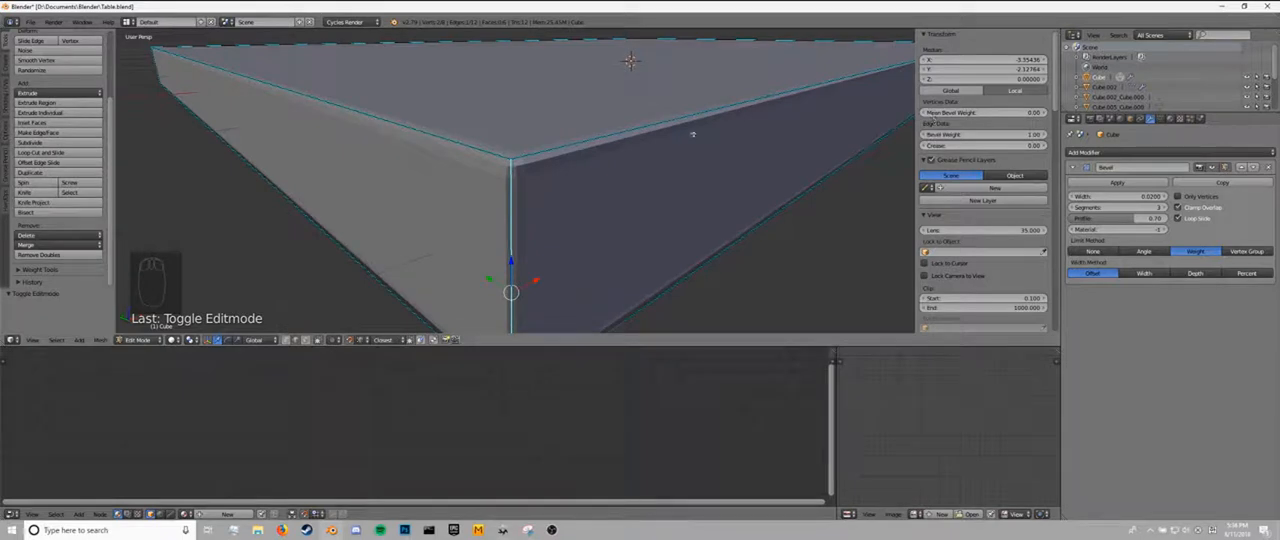
key("Tab")
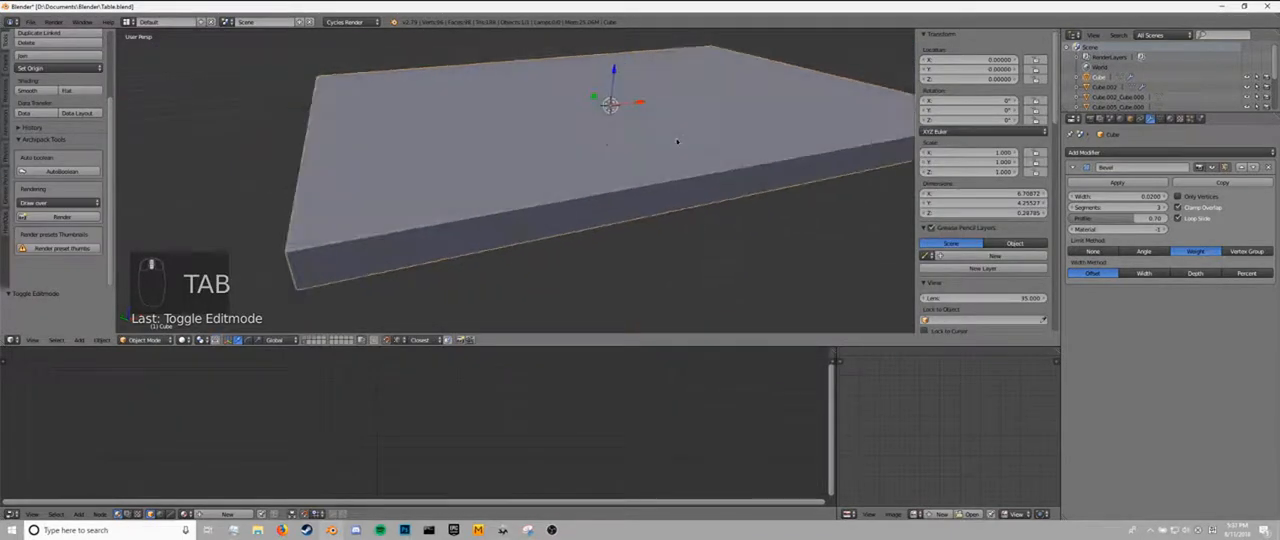
middle_click_drag(677, 141, 699, 132)
scroll(697, 139, "up", 1)
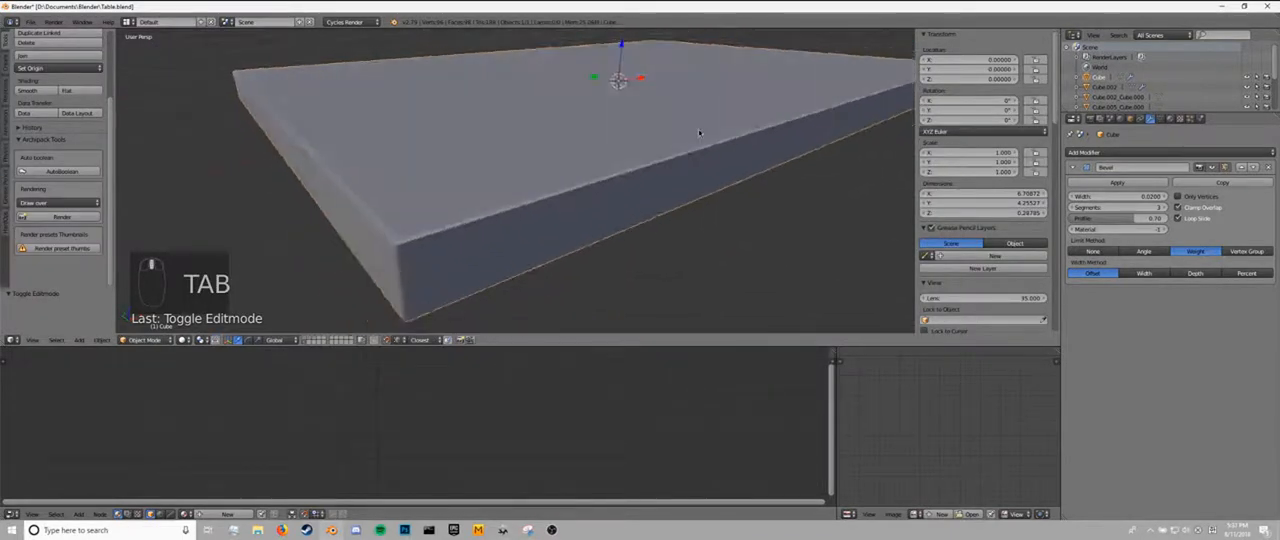
Turn off the viewport display of the slab's Bevel modifier and clear the slab's mesh selection.
left_click(1213, 169)
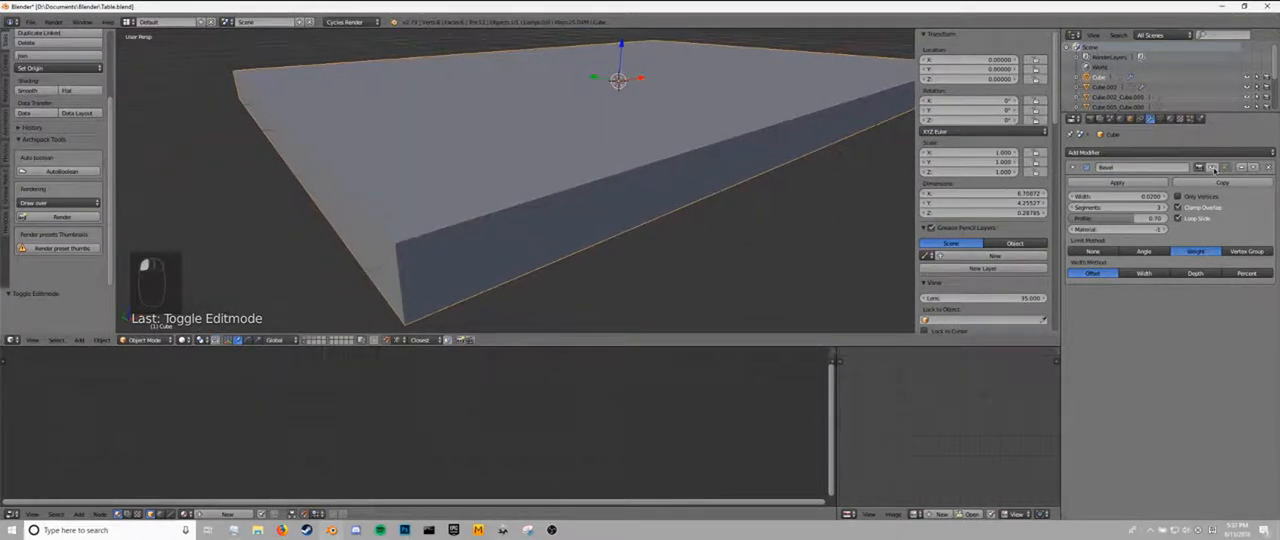
left_click(1213, 169)
left_click(1213, 169)
left_click(1213, 169)
left_click(1213, 169)
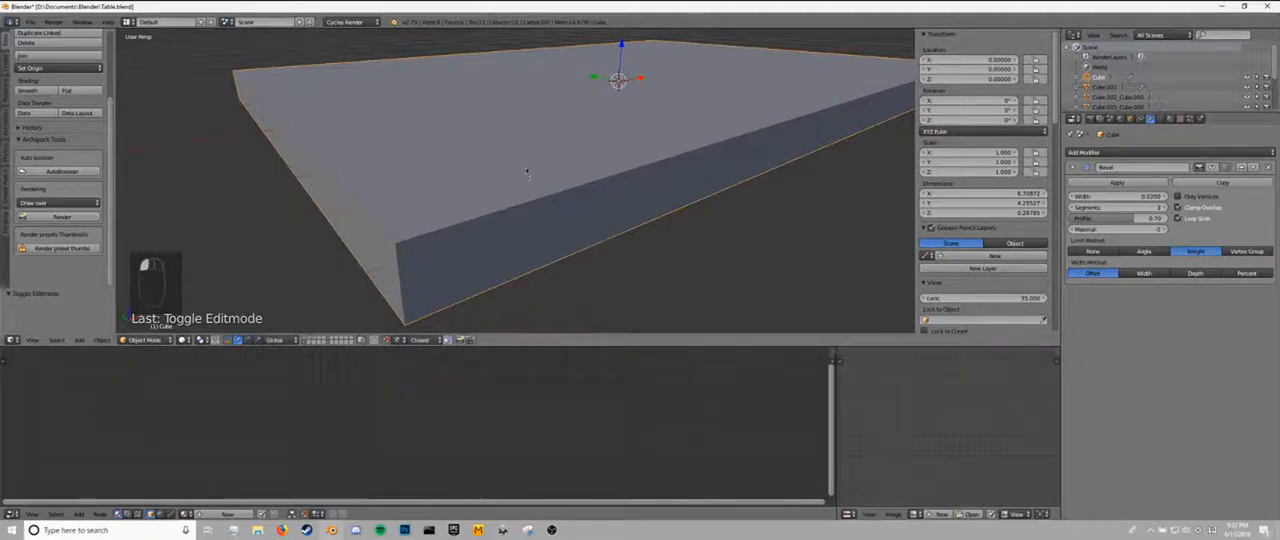
key("Tab")
scroll(527, 165, "down", 2)
key("a")
key("a")
mouse_move(530, 160)
middle_mouse_down()
mouse_move(541, 106)
mouse_move(542, 152)
middle_mouse_up()
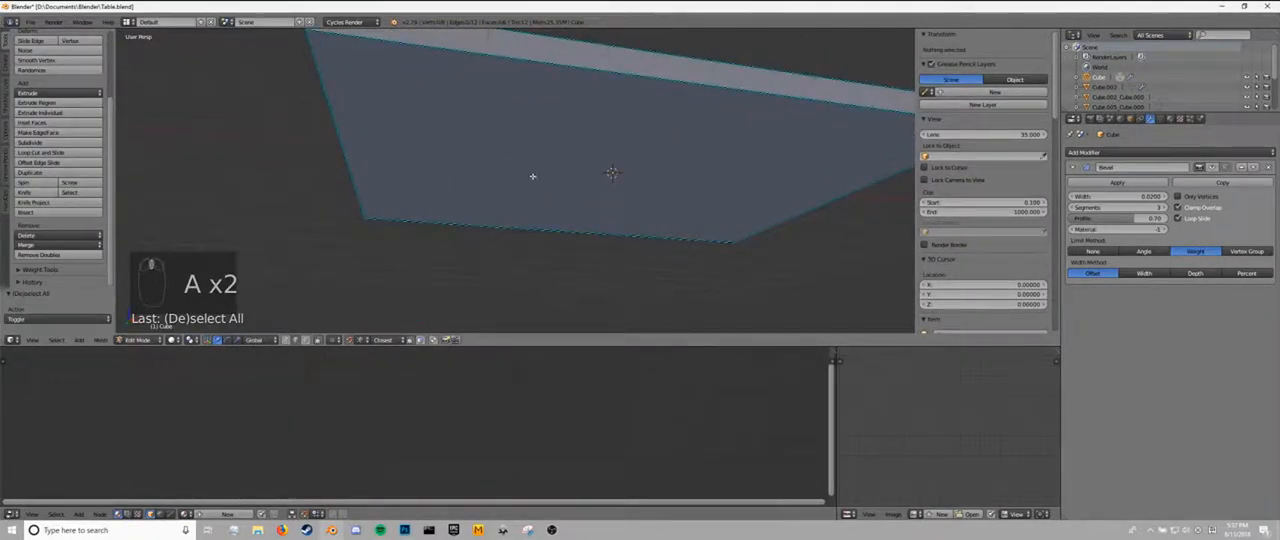
key("Tab")
Add a cube for the table leg and move it along X to about -1.64.
key("shift+a")
mouse_move(585, 157)
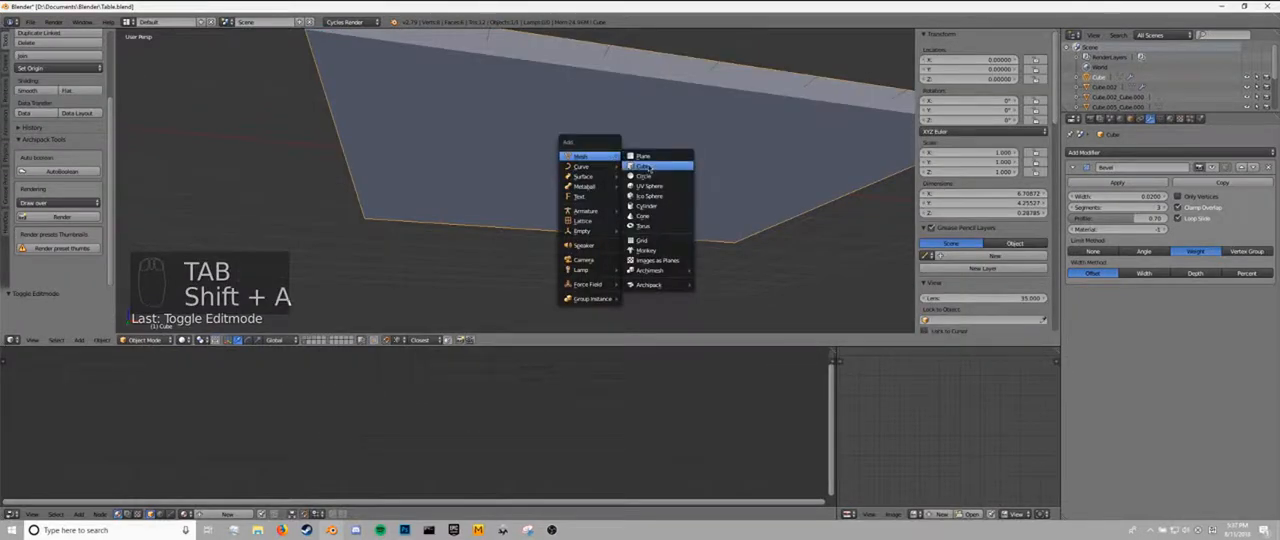
left_click(651, 167)
middle_click_drag(705, 167, 684, 171)
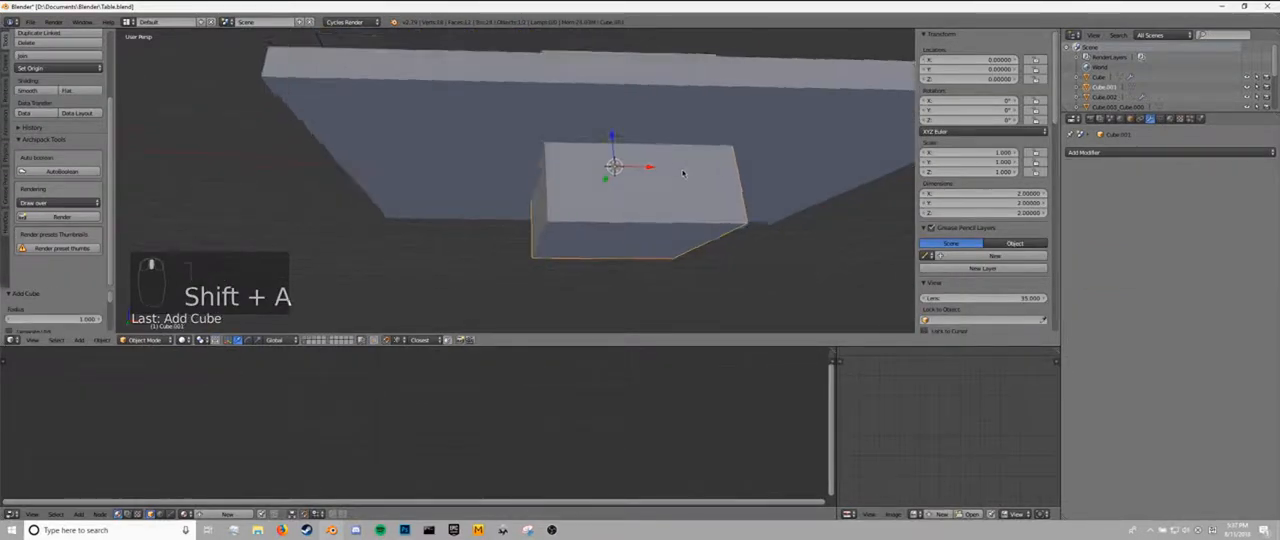
key("g")
middle_click(645, 174)
left_click(556, 177)
Scale the cube to about 0.14 along X and 0.21 along Y to make a narrow leg.
key("s")
middle_click(620, 178)
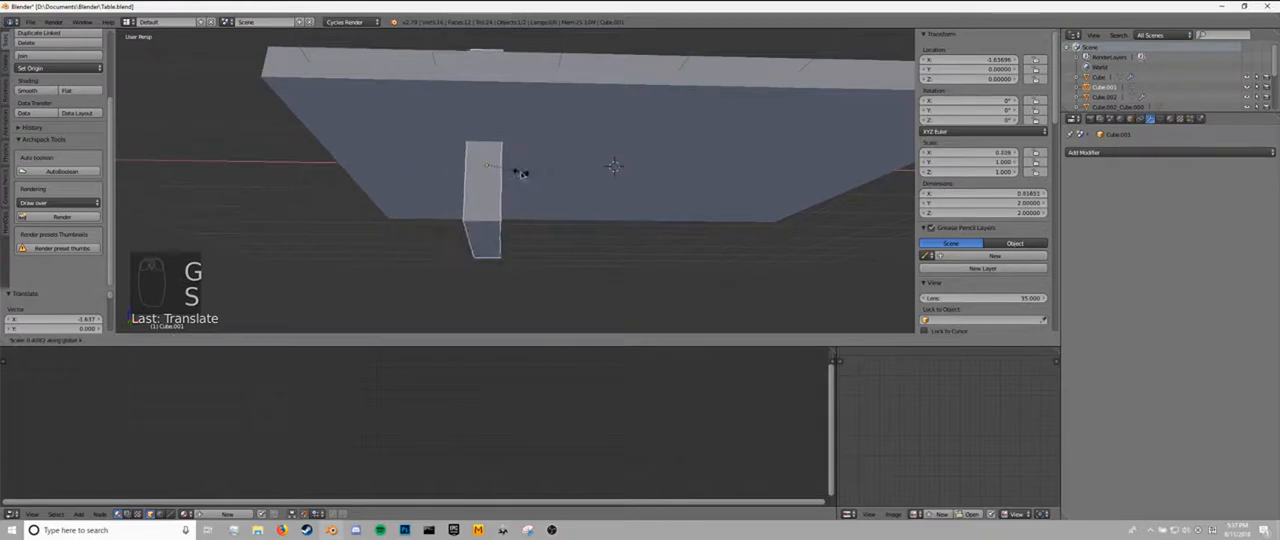
left_click(505, 170)
middle_click_drag(570, 174, 652, 180)
key("s")
middle_click(630, 178)
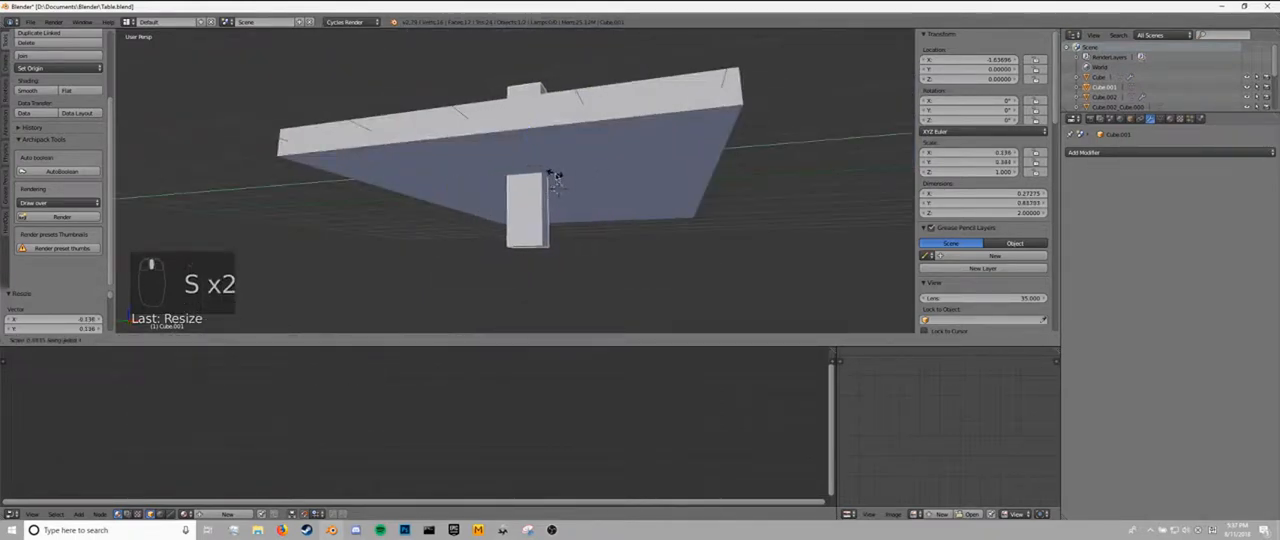
left_click(551, 178)
Lower the leg along Z to about -1.14 so that it sits beneath the tabletop.
key("g")
middle_click(553, 225)
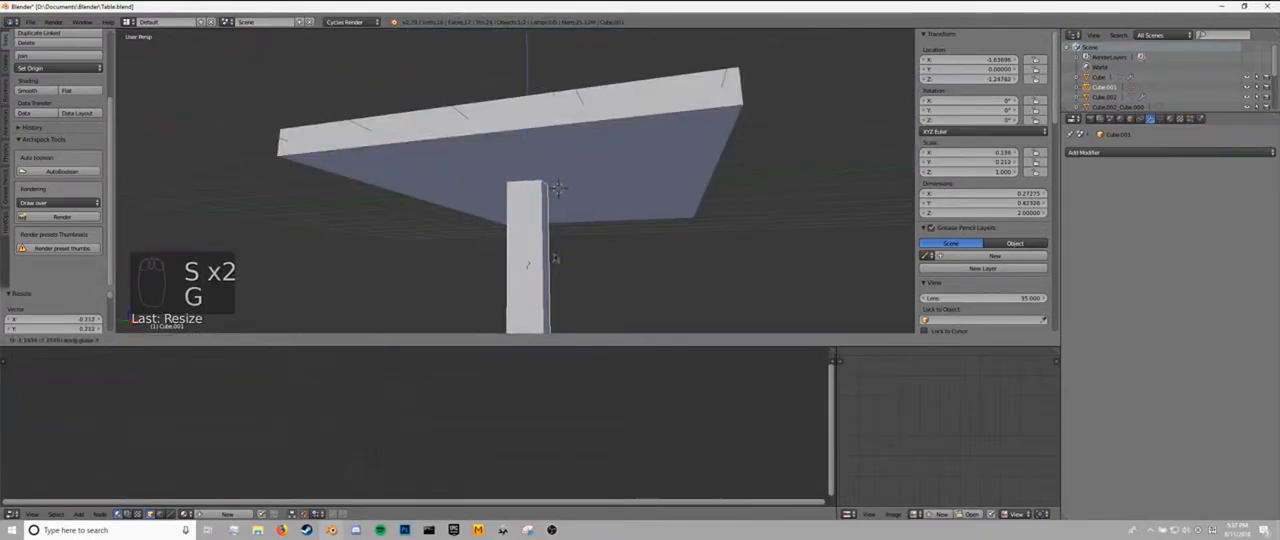
left_click(569, 187)
Raise the leg's bottom face along Z in edit mode so the leg is about 1.51 tall.
key("Tab")
middle_click_drag(573, 276, 516, 208)
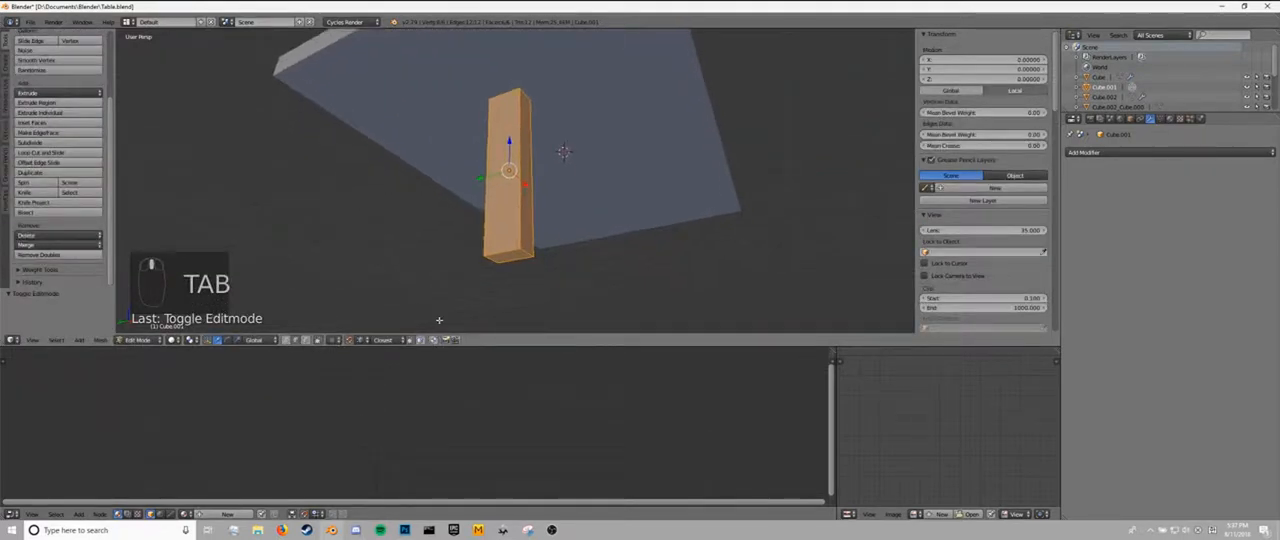
right_click(508, 262)
middle_click_drag(508, 262, 514, 272)
key("g")
middle_click(518, 250)
left_click(525, 218)
Scale the leg's bottom face by about 3.5 along Y to flare the base.
middle_click_drag(527, 219, 563, 243)
key("s")
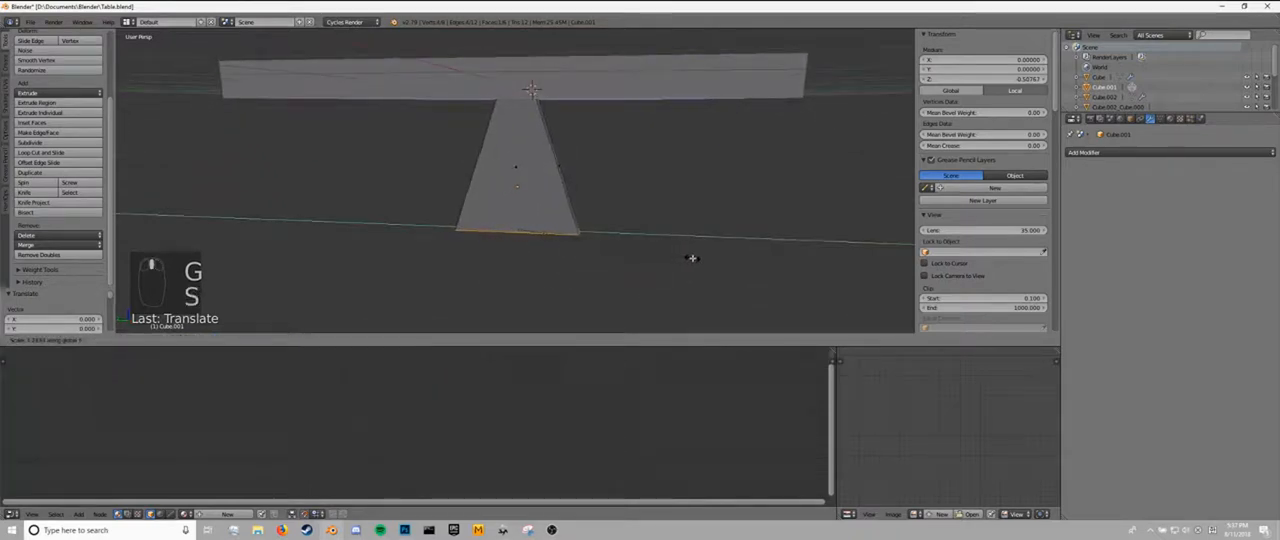
left_click(690, 254)
middle_click_drag(680, 240, 588, 182)
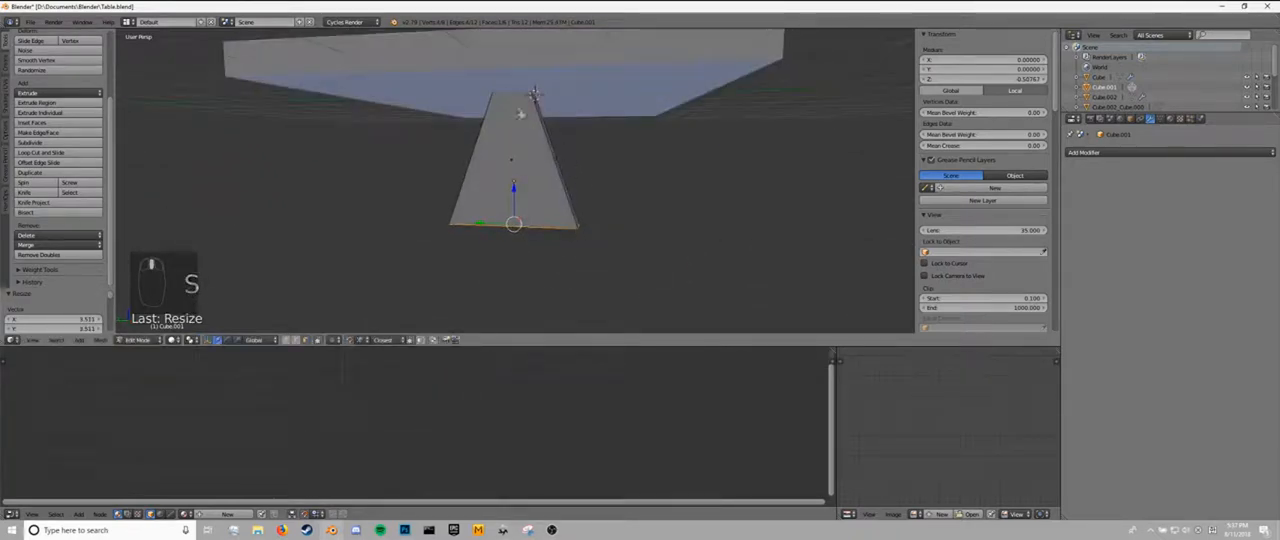
Add a loop cut around the middle of the leg and scale it by about 0.53 along Y.
key("ctrl+r")
left_click(551, 156)
key("s")
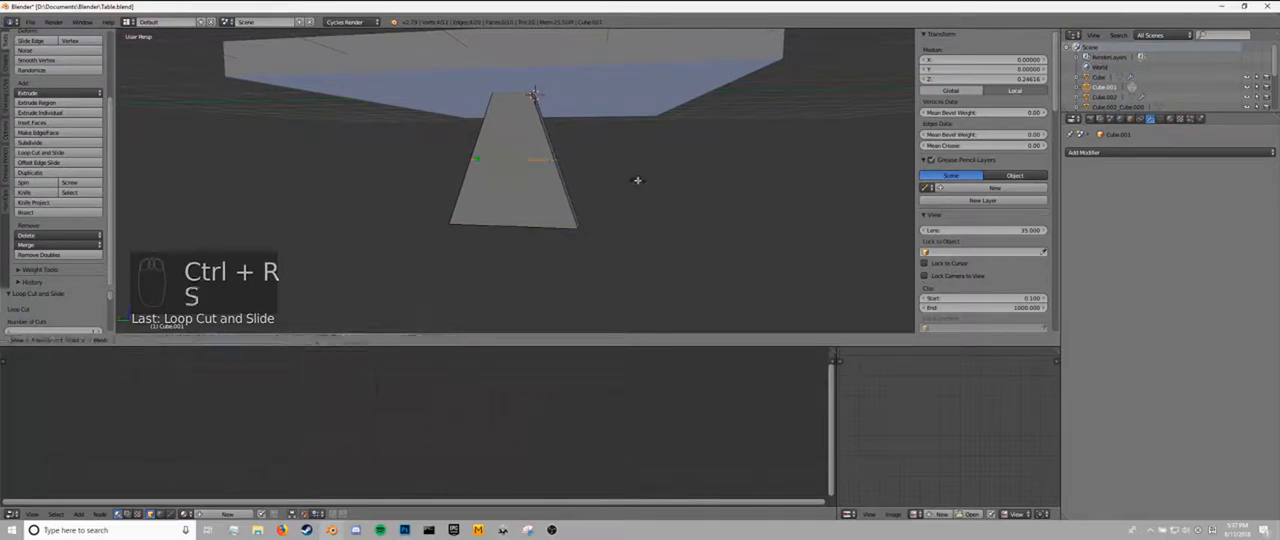
left_click(580, 175)
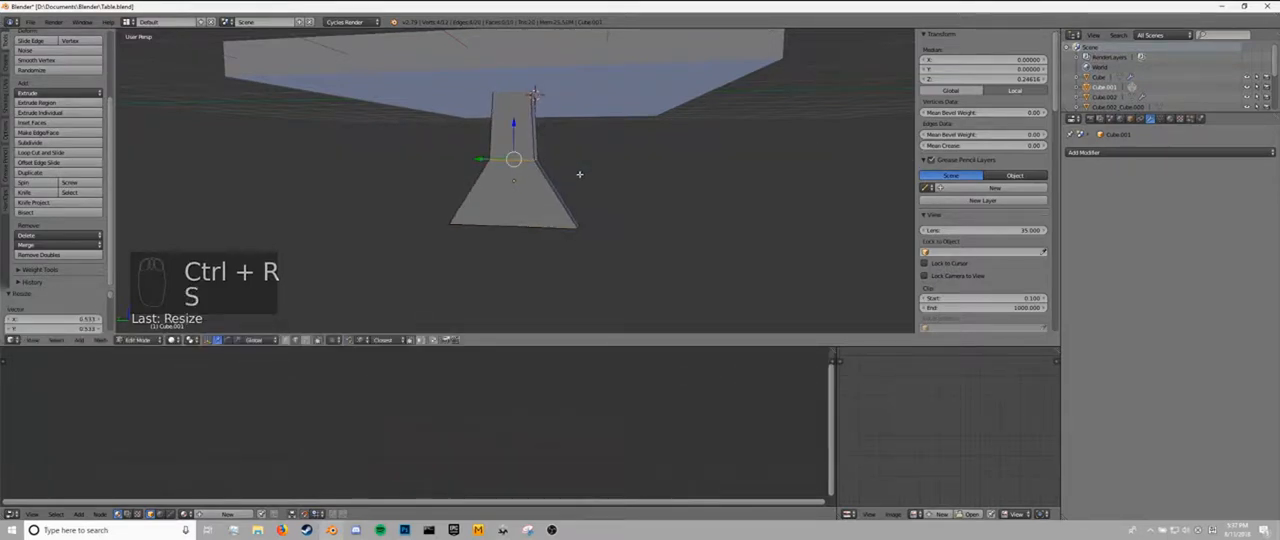
Try to bevel the leg's middle edge loop, and undo it.
key("ctrl+b")
key("ctrl+z")
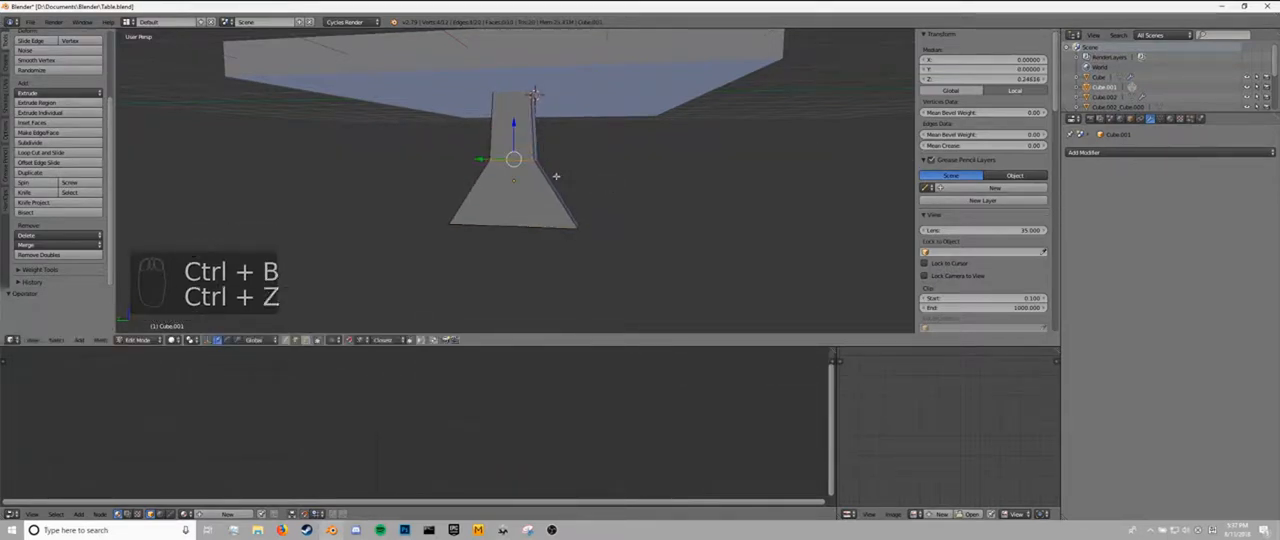
key("ctrl+b")
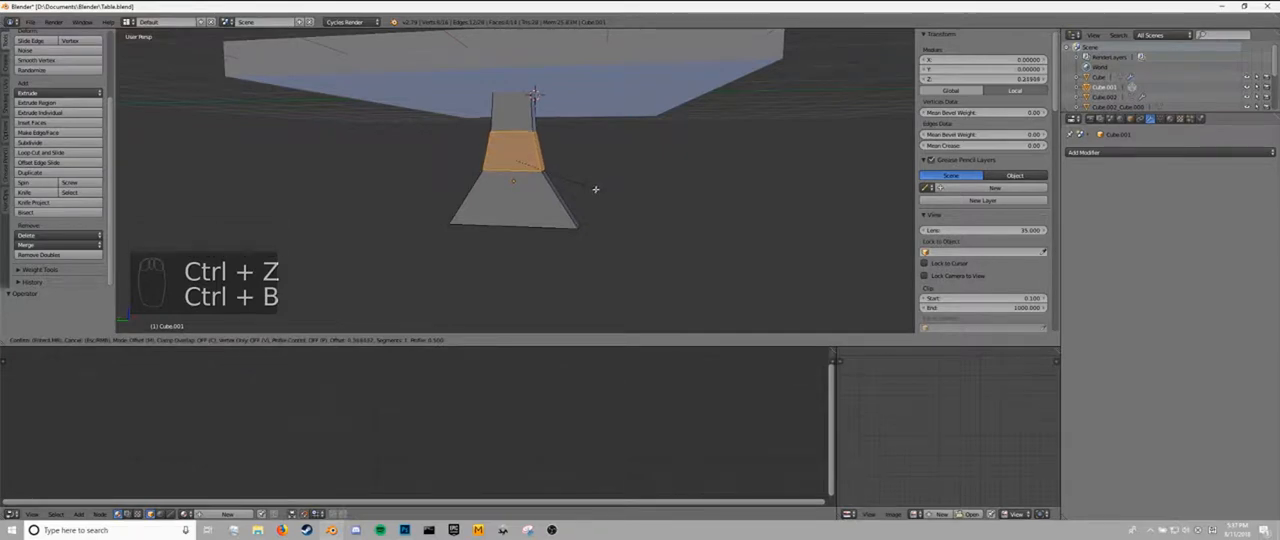
key("ctrl+z")
Apply the leg's scale in object mode and return to edit mode.
key("Tab")
key("ctrl+a")
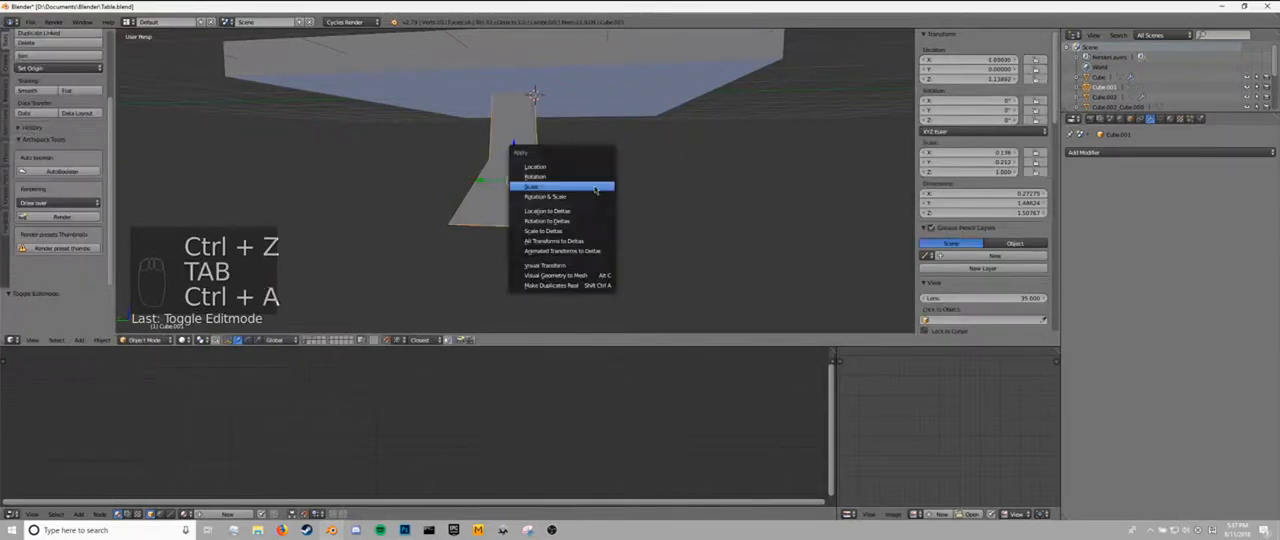
left_click(580, 178)
key("Tab")
Try a two-segment bevel on the leg's middle edge loop with the scale applied, and undo it.
key("ctrl+b")
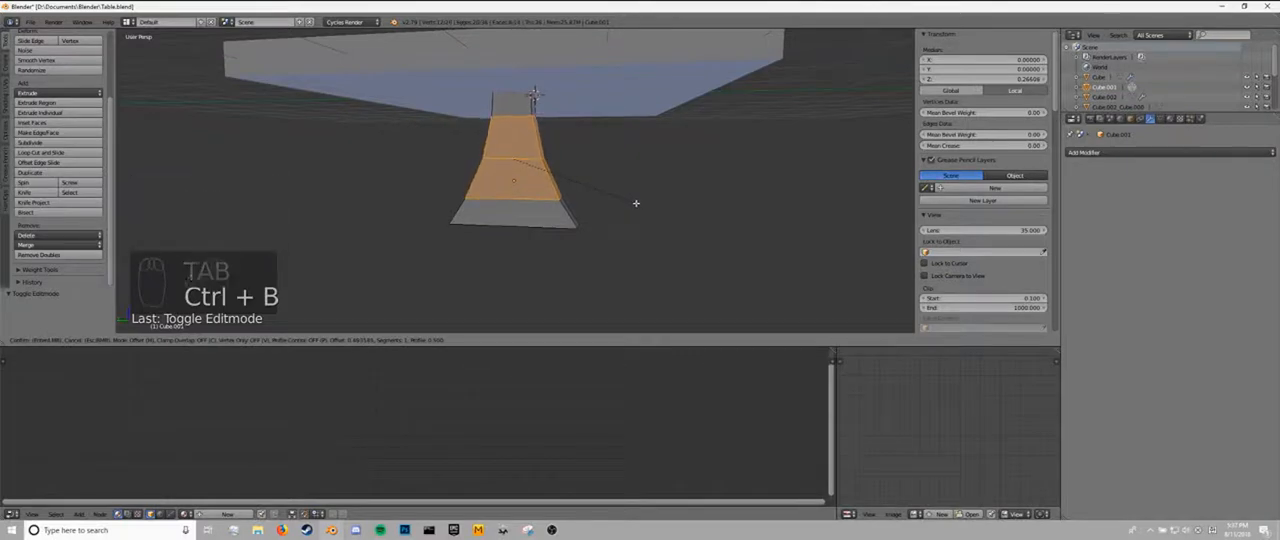
left_click(636, 203)
middle_click_drag(637, 203, 570, 190)
scroll(597, 203, "up", 3)
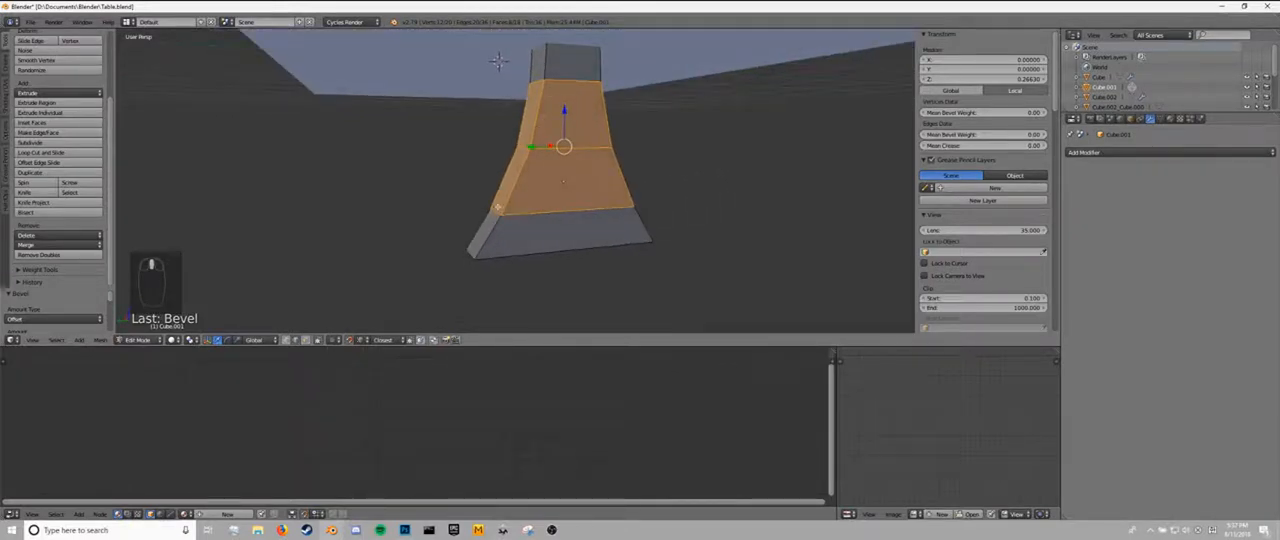
key("ctrl+z")
Bevel the leg's middle edge loop with six segments to give the flared sides a smooth curve.
key("ctrl+b")
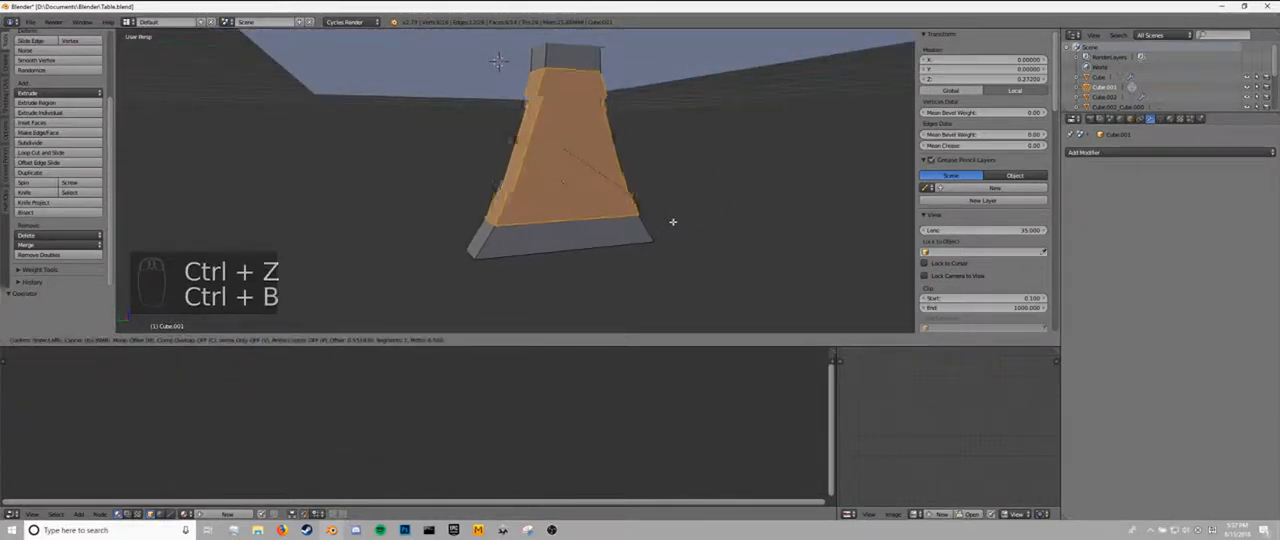
left_click(684, 223)
key("Tab")
middle_click_drag(685, 224, 637, 223)
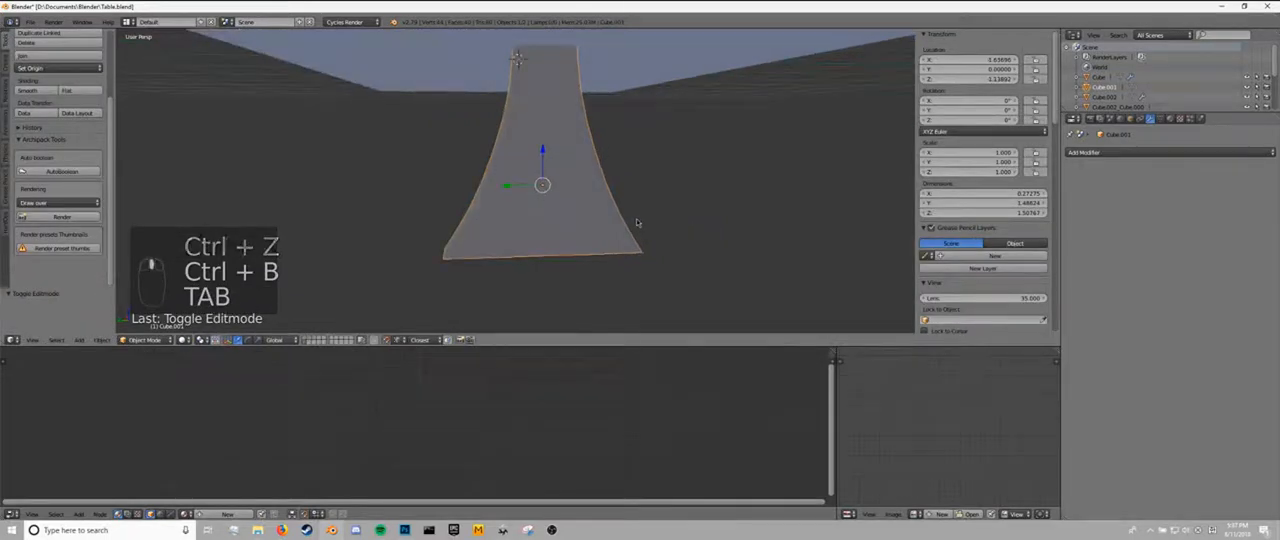
Duplicate the smoothly curved leg in place and move the copy to another layer.
key("shift+d")
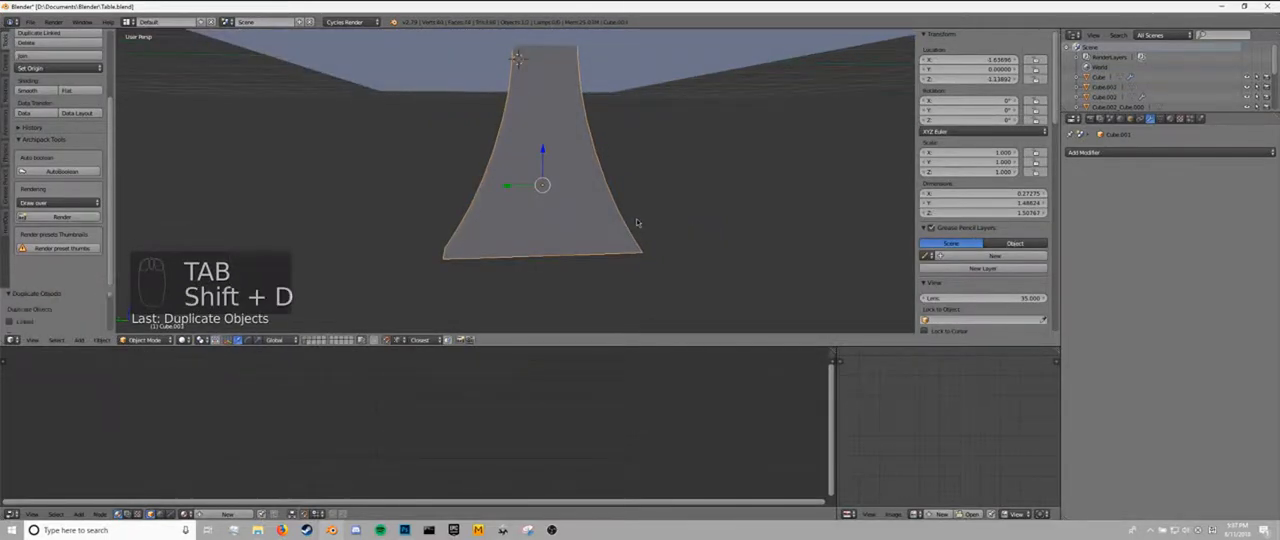
left_click(600, 198)
key("m")
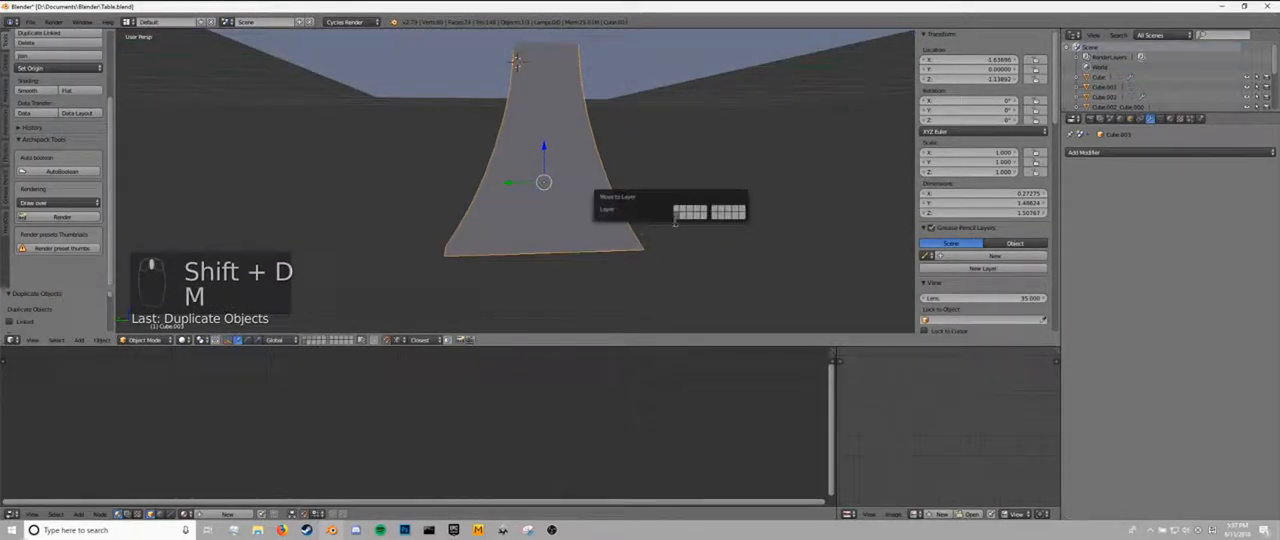
left_click(683, 216)
Select the original leg and undo its six-segment bevel in edit mode.
right_click(562, 203)
key("Tab")
middle_click_drag(562, 203, 585, 199)
key("ctrl+z")
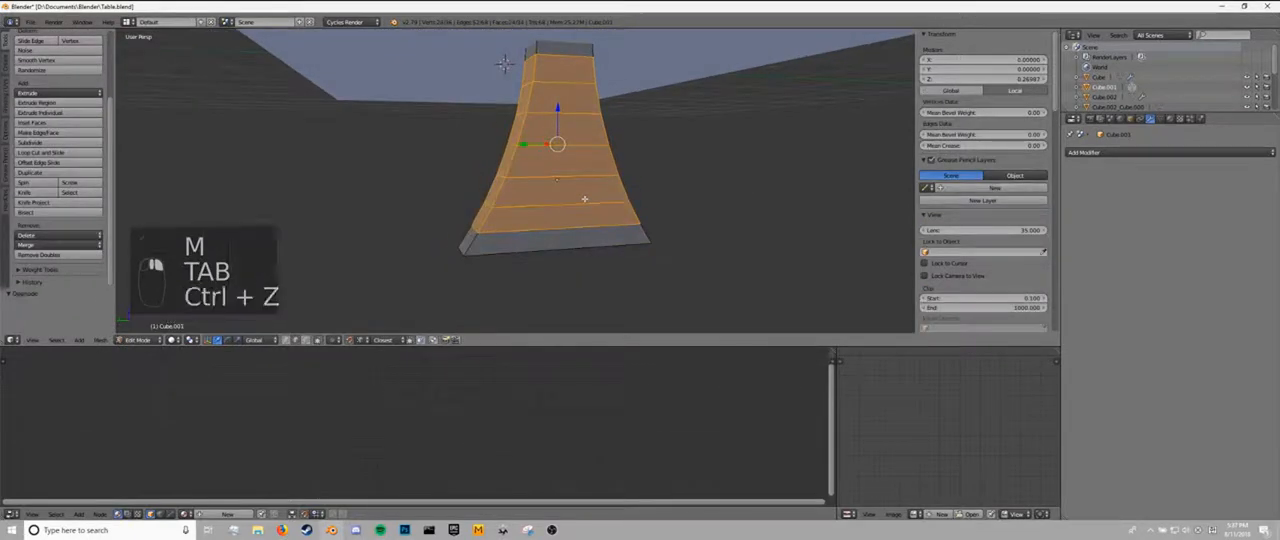
key("ctrl+z")
key("ctrl+z")
Bevel the original leg's middle edge loop with two segments for a lower-poly curve.
key("ctrl+b")
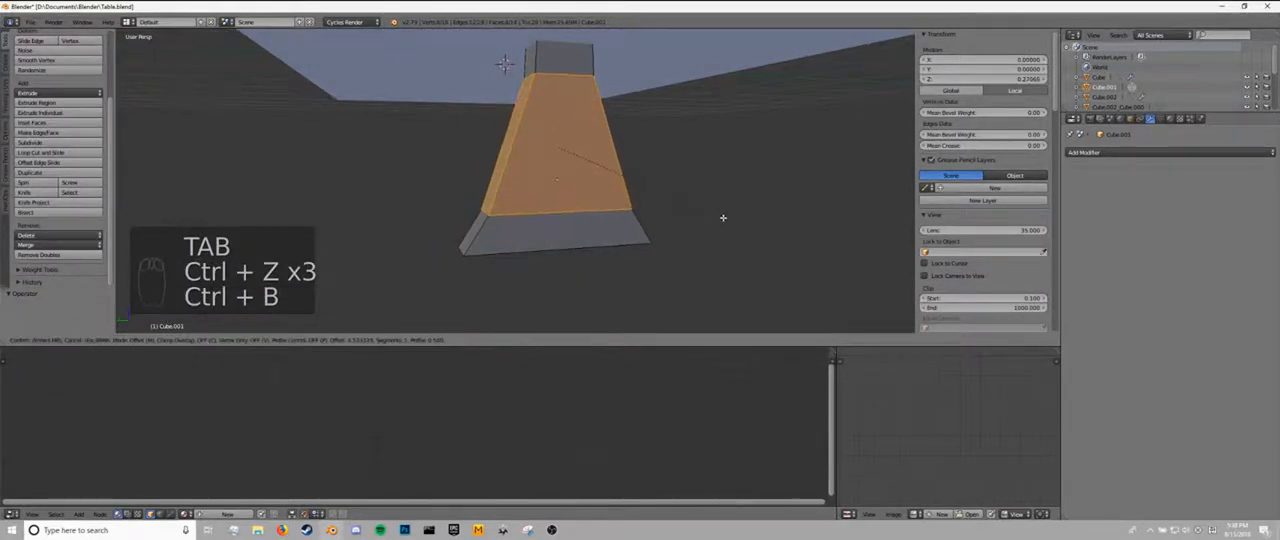
left_click(726, 220)
key("Tab")
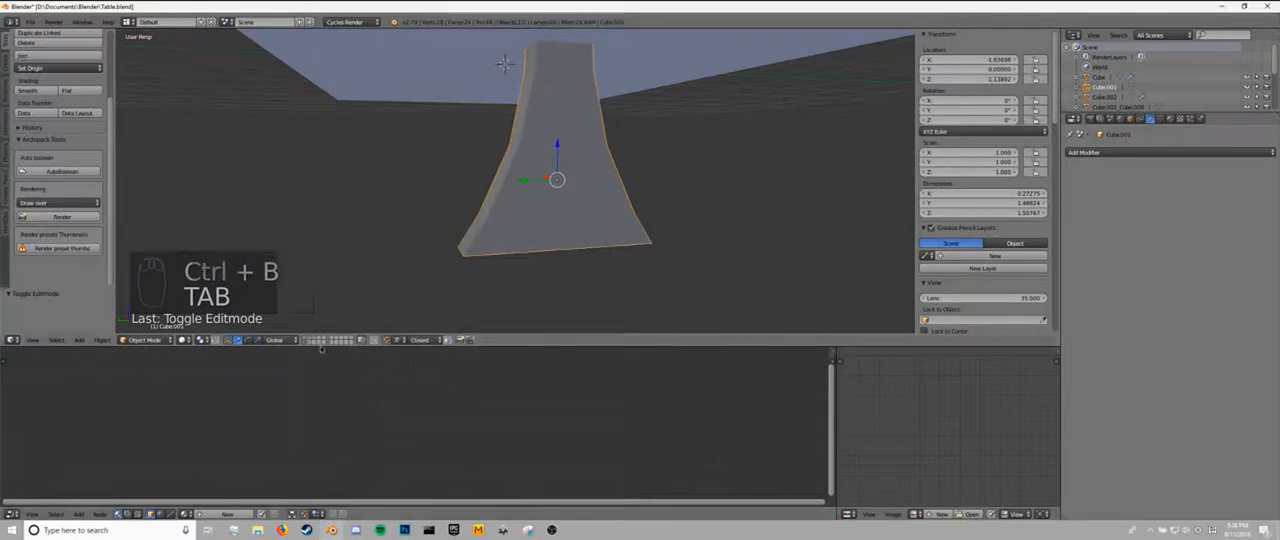
middle_click_drag(515, 265, 543, 266)
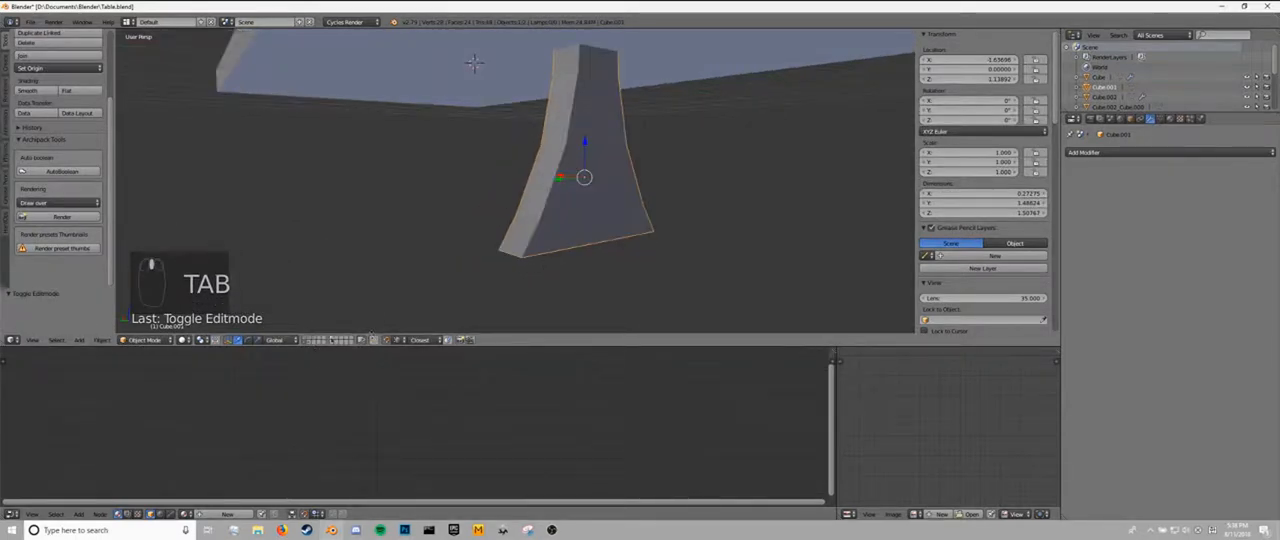
Select the leg's sharp edges by angle in edit mode and mark them as sharp.
key("Tab")
key("Tab")
key("Tab")
key("Tab")
key("a")
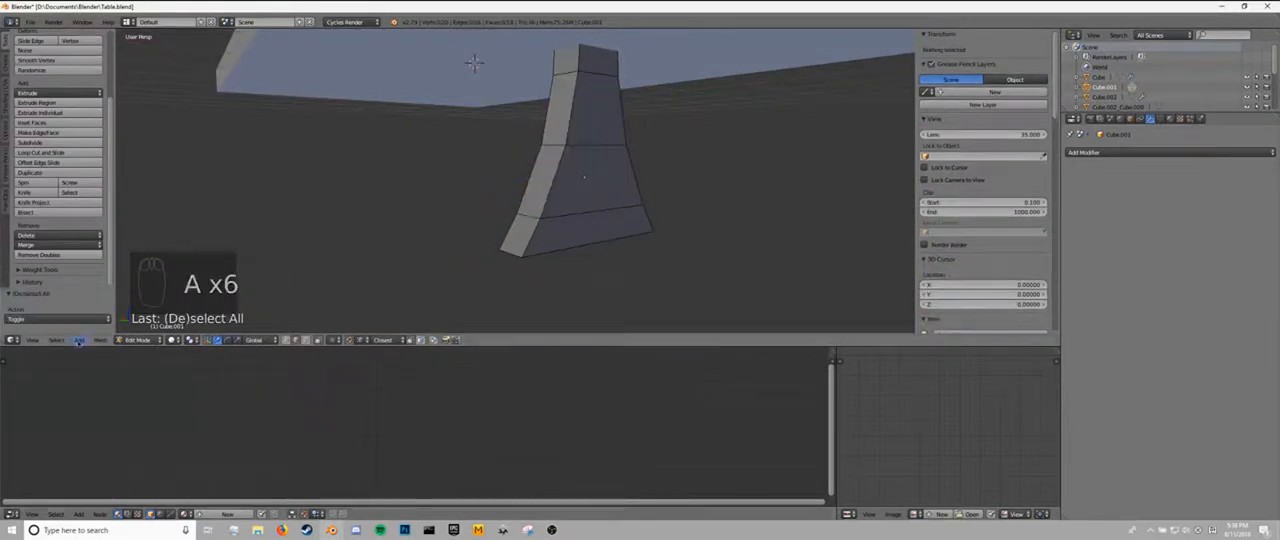
left_click(57, 340)
left_click(80, 263)
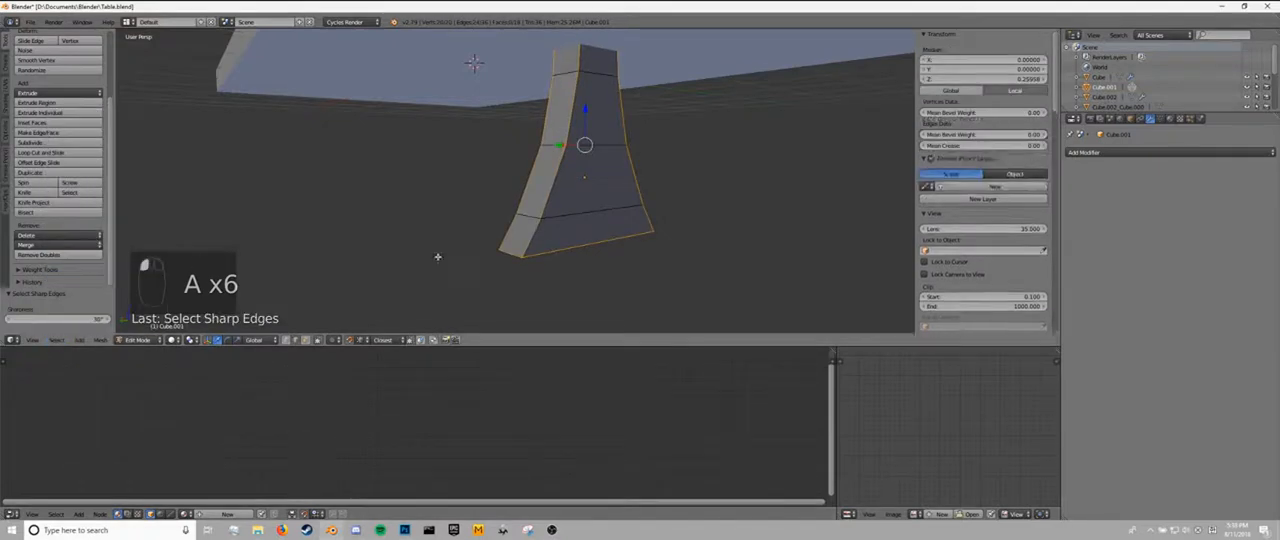
key("ctrl+e")
left_click(549, 236)
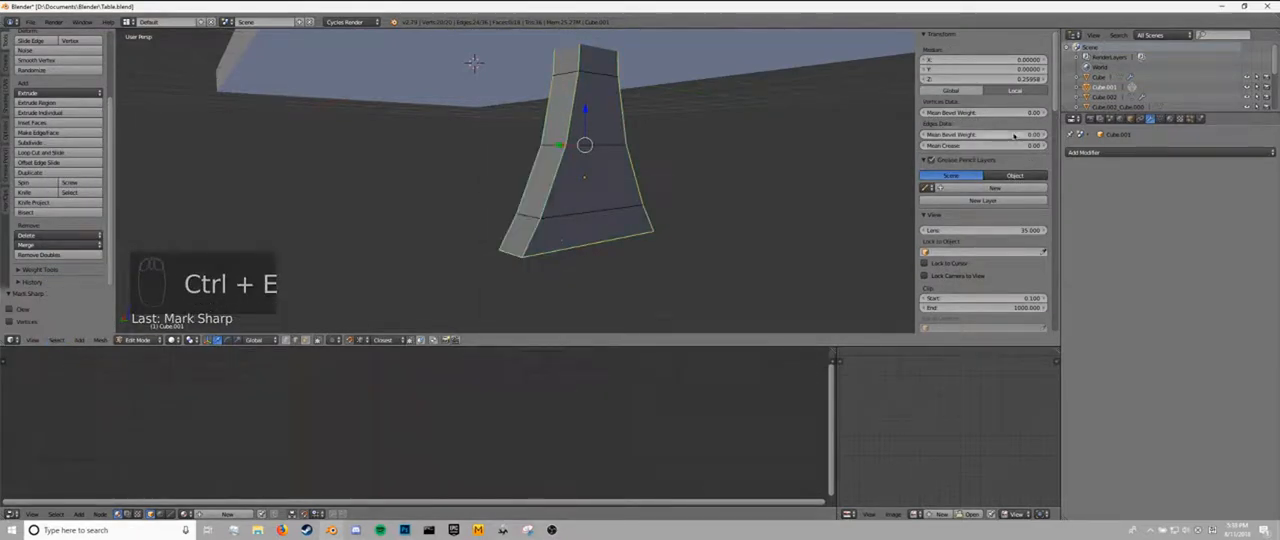
Shade the leg smooth and enable Auto Smooth in its mesh normals.
key("Tab")
middle_click_drag(565, 225, 640, 210)
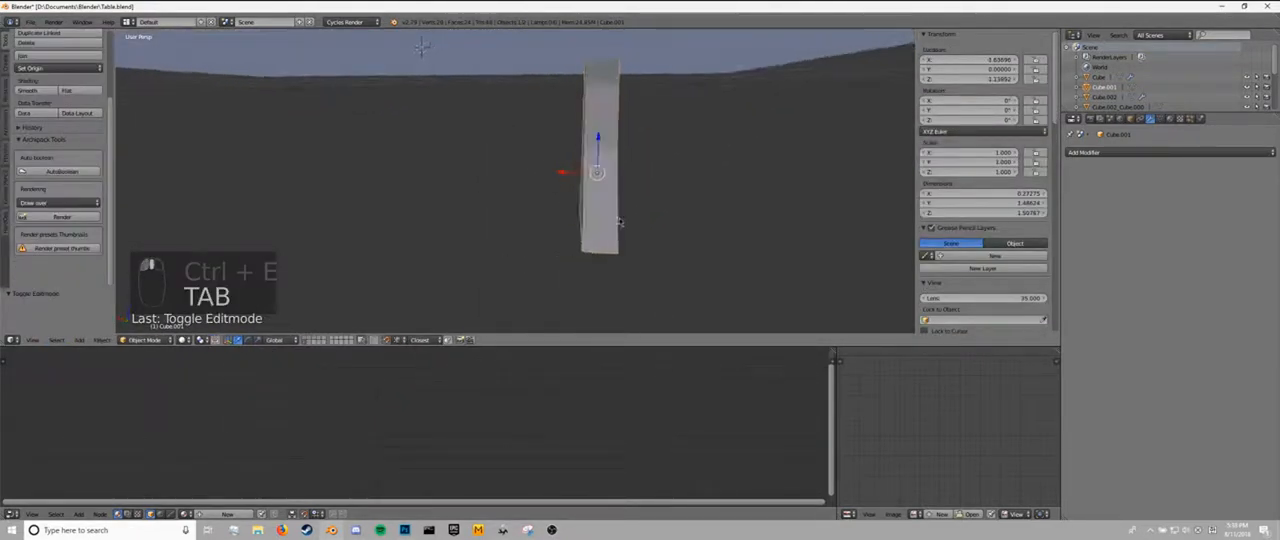
middle_click_drag(360, 140, 441, 150)
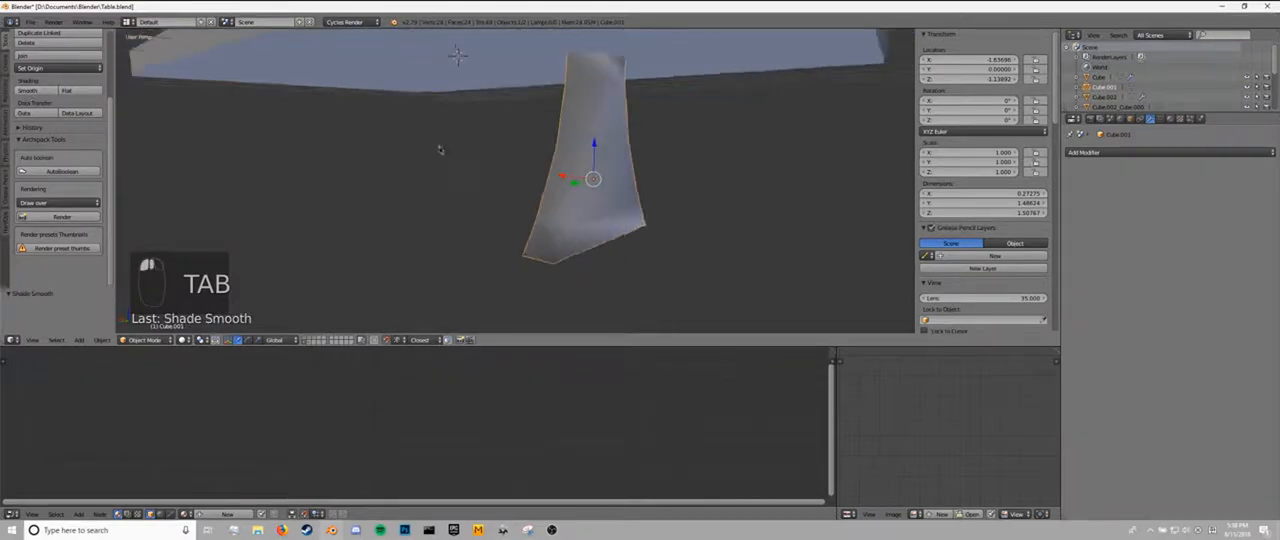
key("Tab")
key("Tab")
middle_click_drag(691, 230, 677, 234)
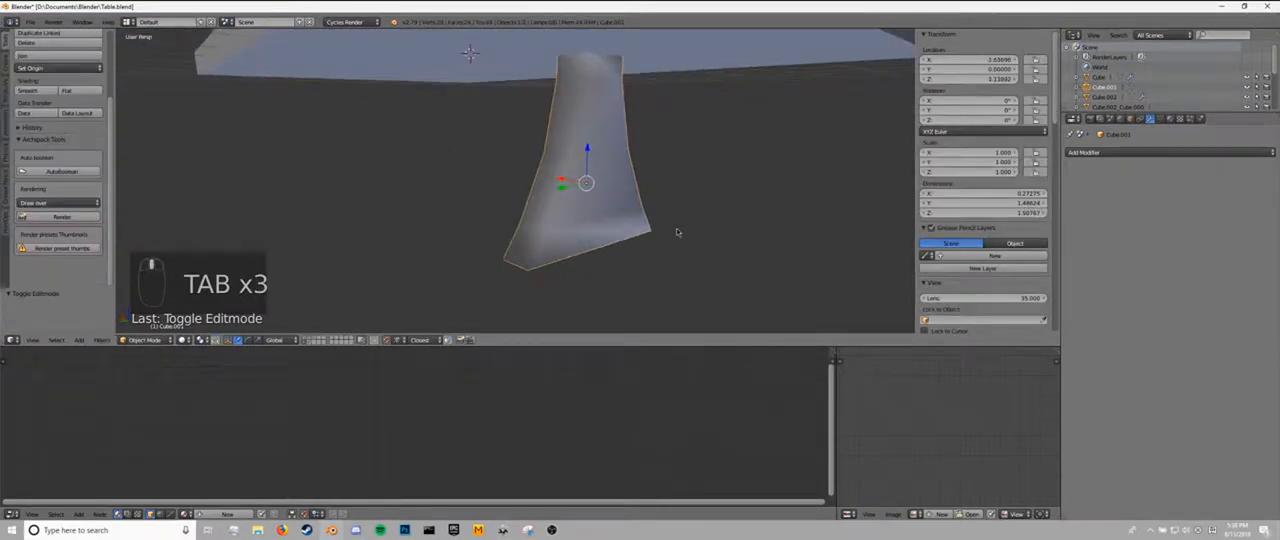
left_click(1161, 119)
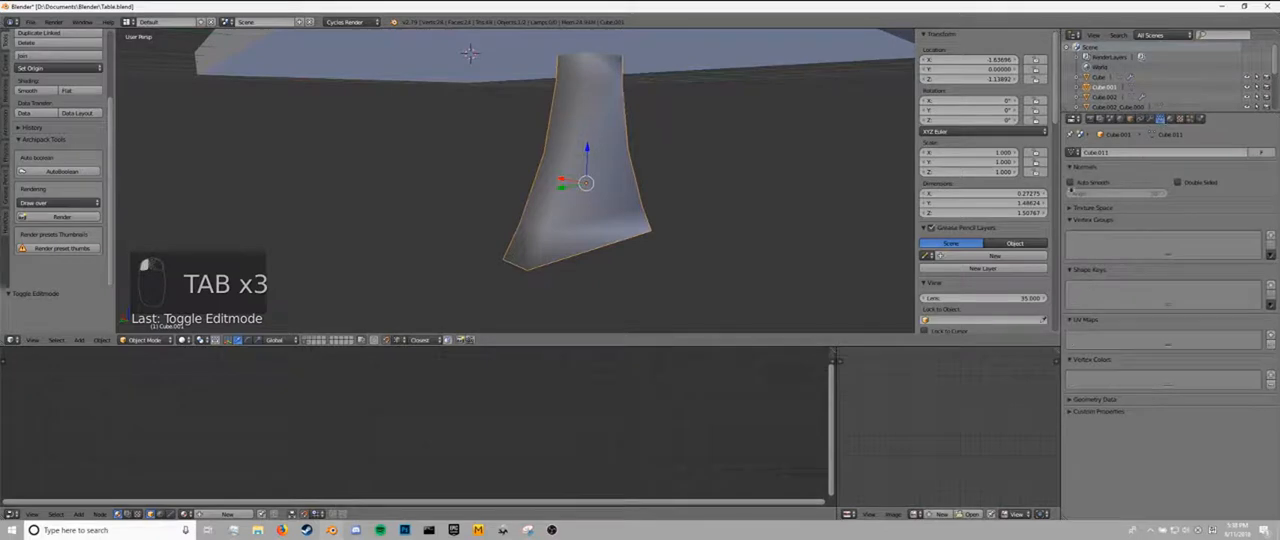
left_click(1071, 187)
mouse_move(612, 190)
middle_mouse_down()
mouse_move(661, 176)
mouse_move(702, 187)
middle_mouse_up()
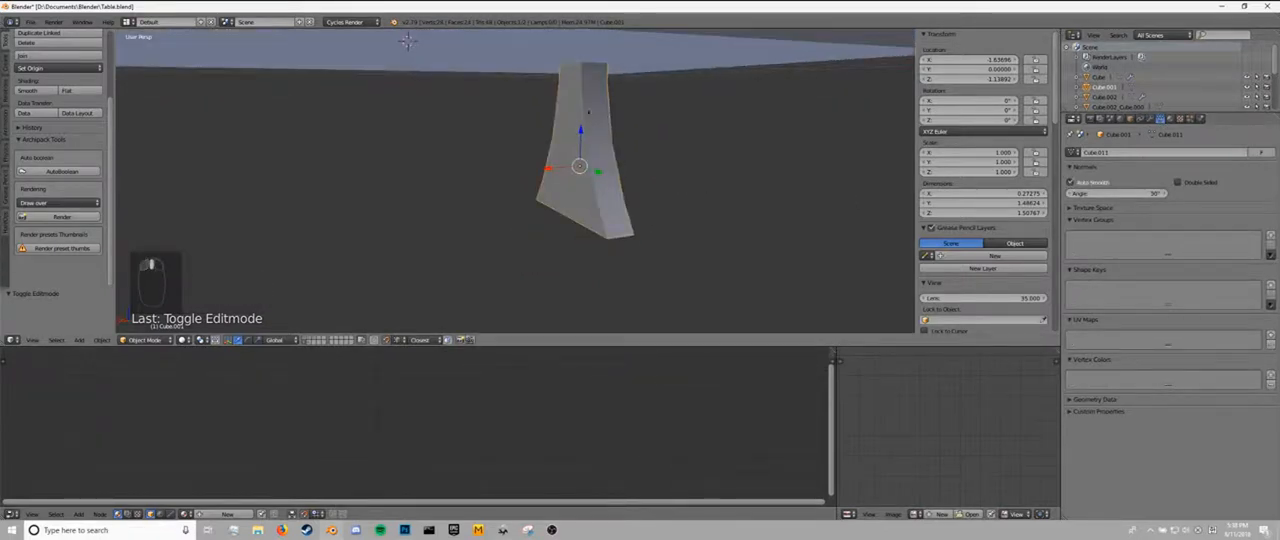
middle_click_drag(626, 211, 527, 198)
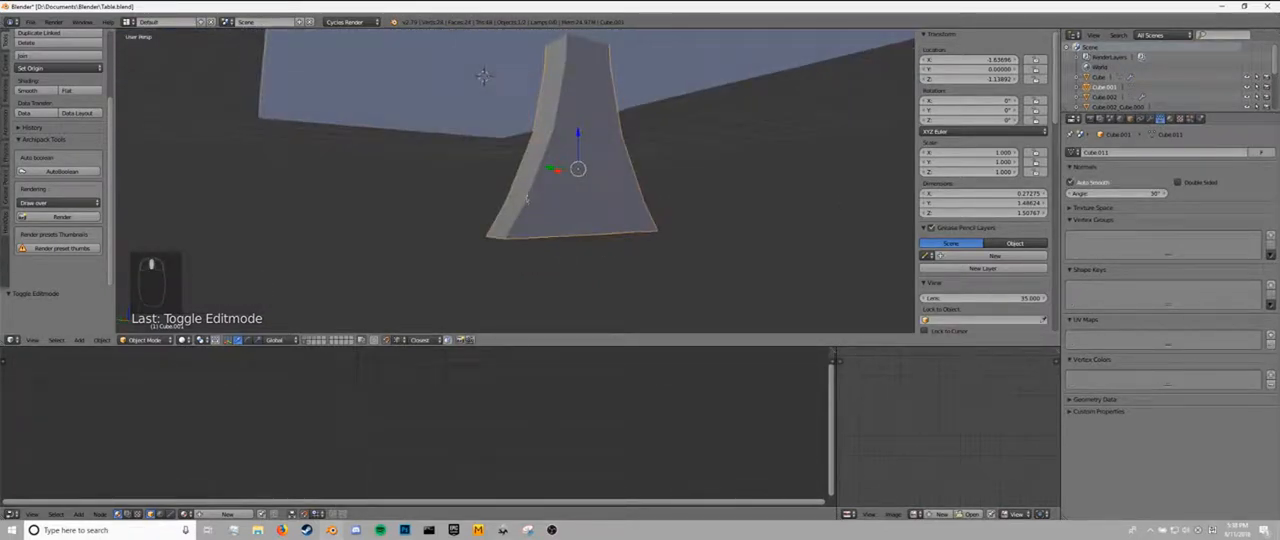
Compare the low-poly leg with the smoother copy on the other layer, examining curvature, edges and mesh statistics.
left_click(308, 342)
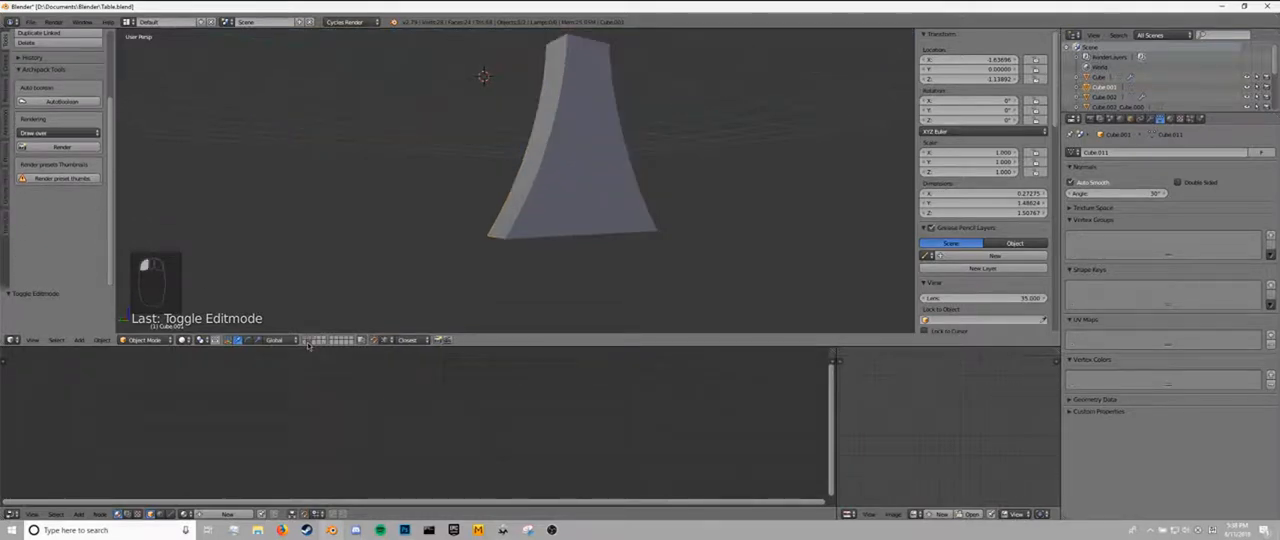
left_click(308, 342)
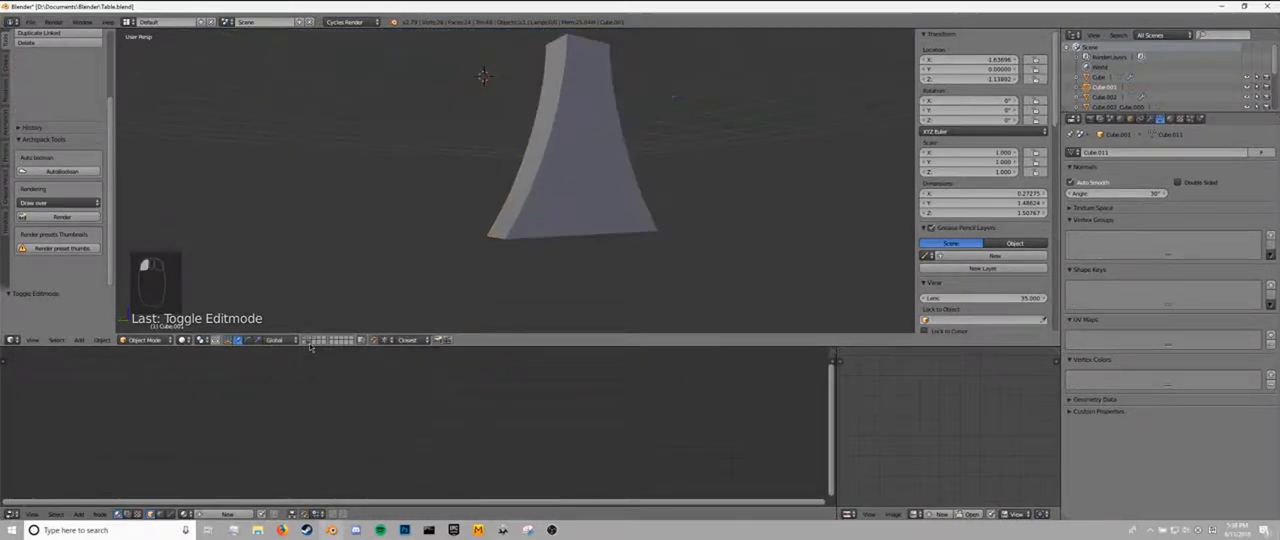
left_click(309, 342)
scroll(523, 208, "up", 4)
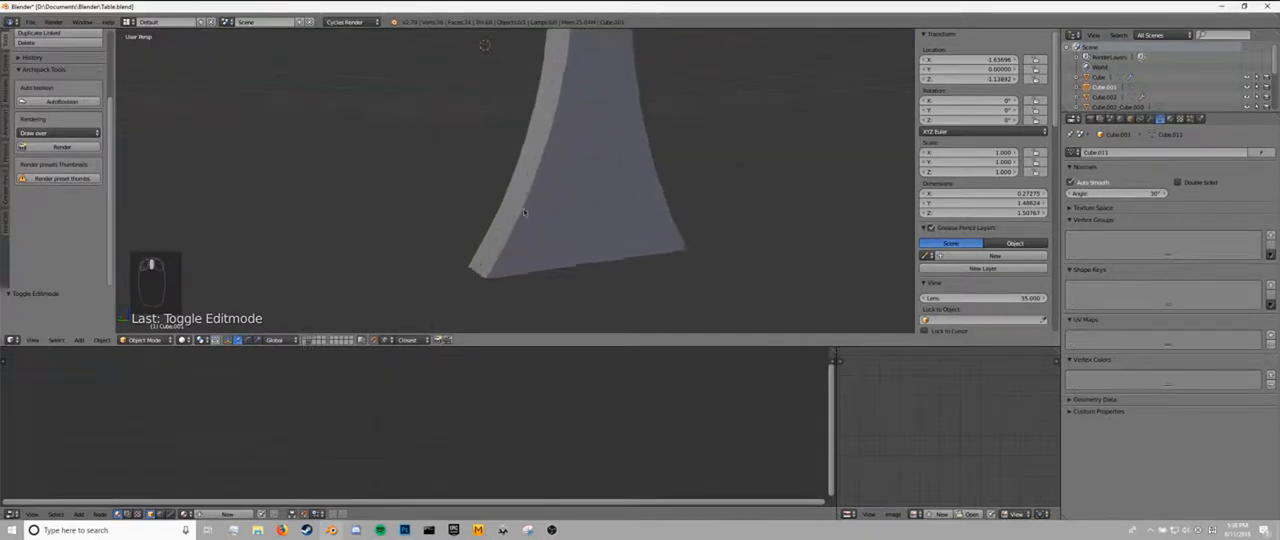
left_click(539, 225)
right_click(540, 226)
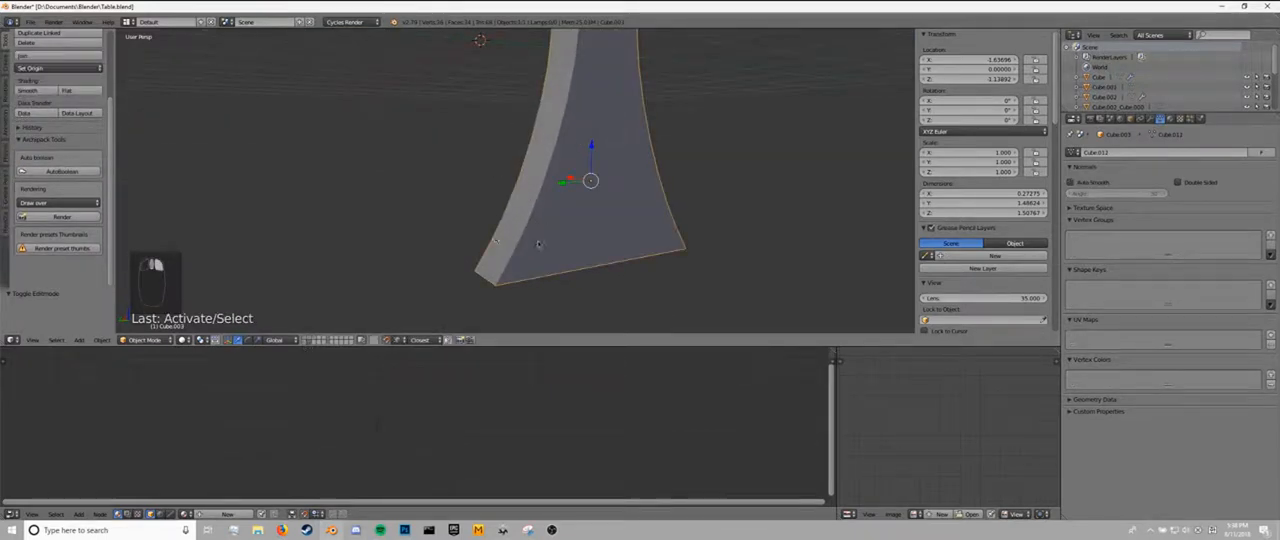
left_click(347, 342, "shift")
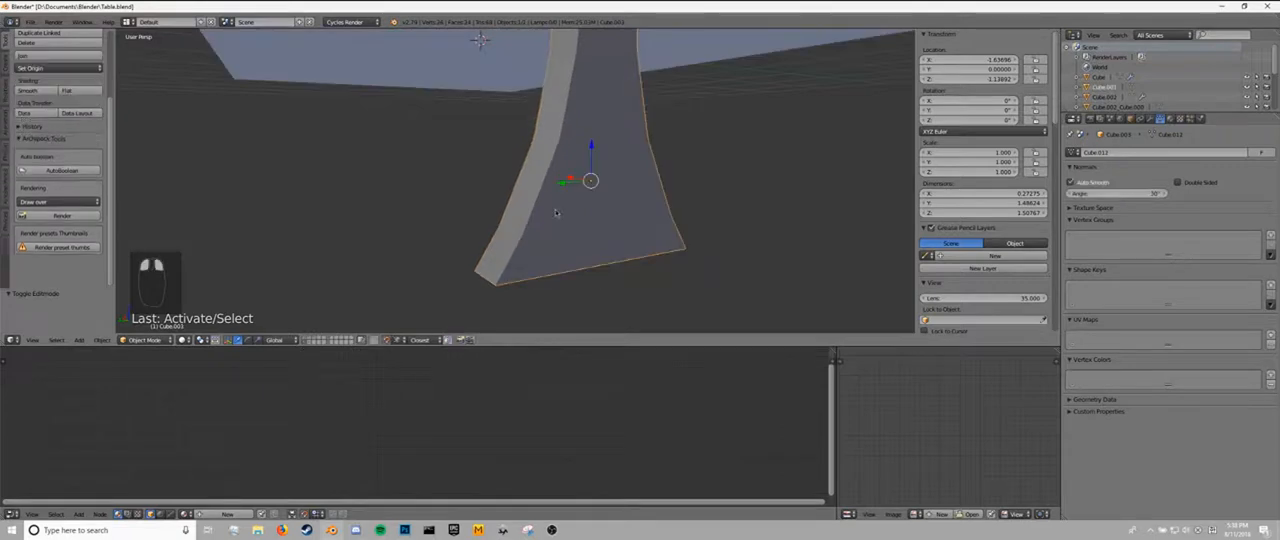
key("Tab")
key("a")
key("a")
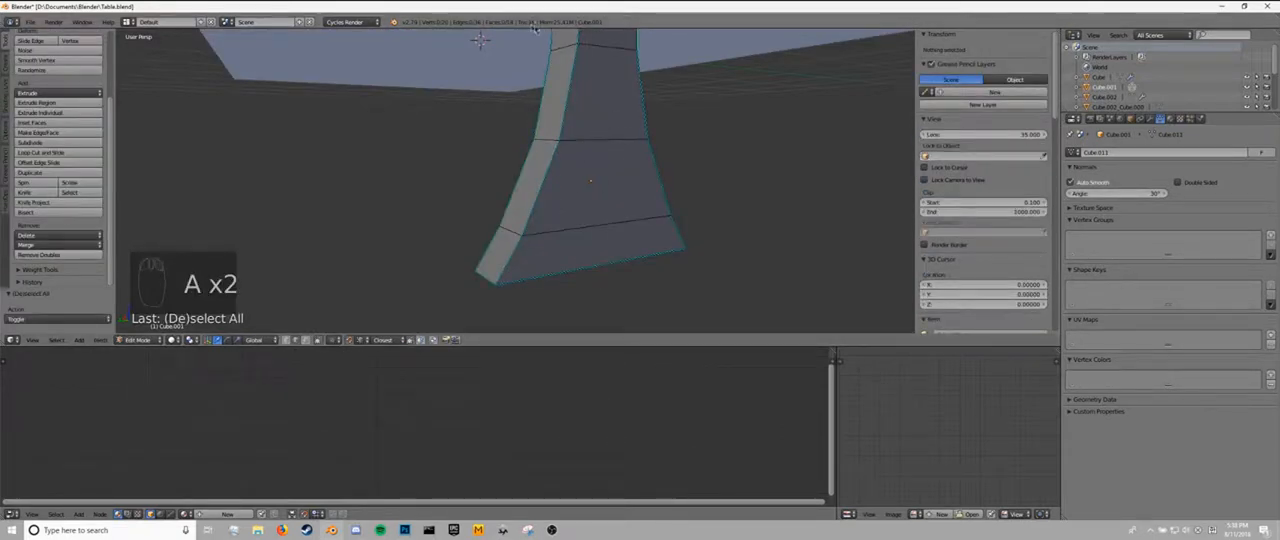
middle_click_drag(611, 167, 567, 183)
key("Tab")
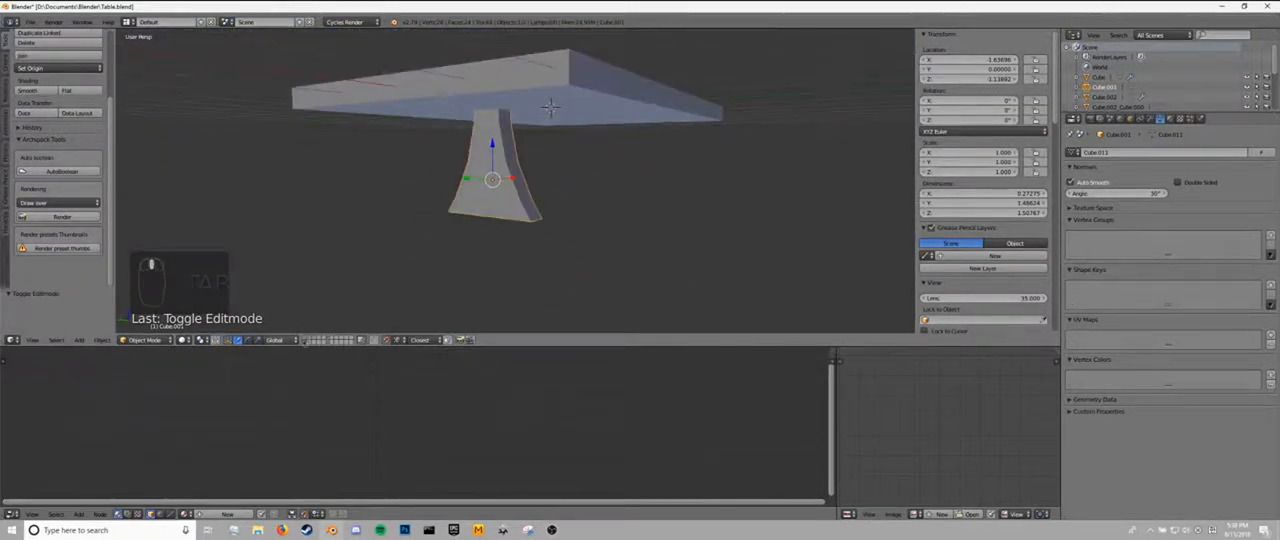
Delete the smoother leg copy on the other layer and return to the table's layer.
left_click(308, 343)
right_click(471, 180)
key("x")
left_click(471, 186)
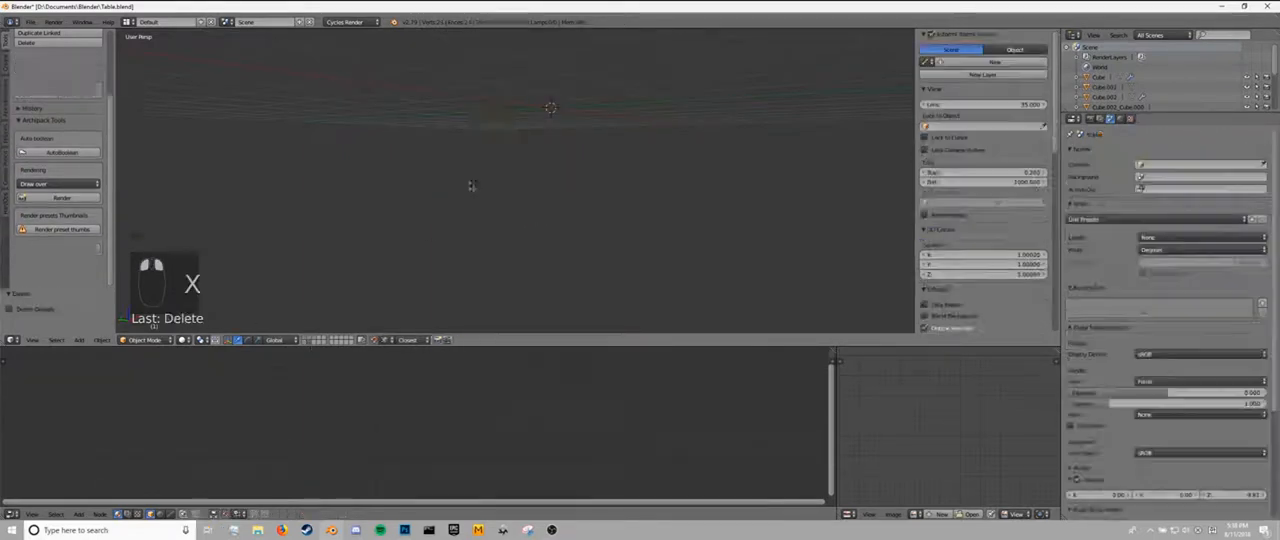
left_click(307, 342)
Add a Mirror modifier to the leg with the tabletop as its mirror object.
middle_click_drag(487, 194, 516, 183)
right_click(531, 199)
left_click(1160, 119)
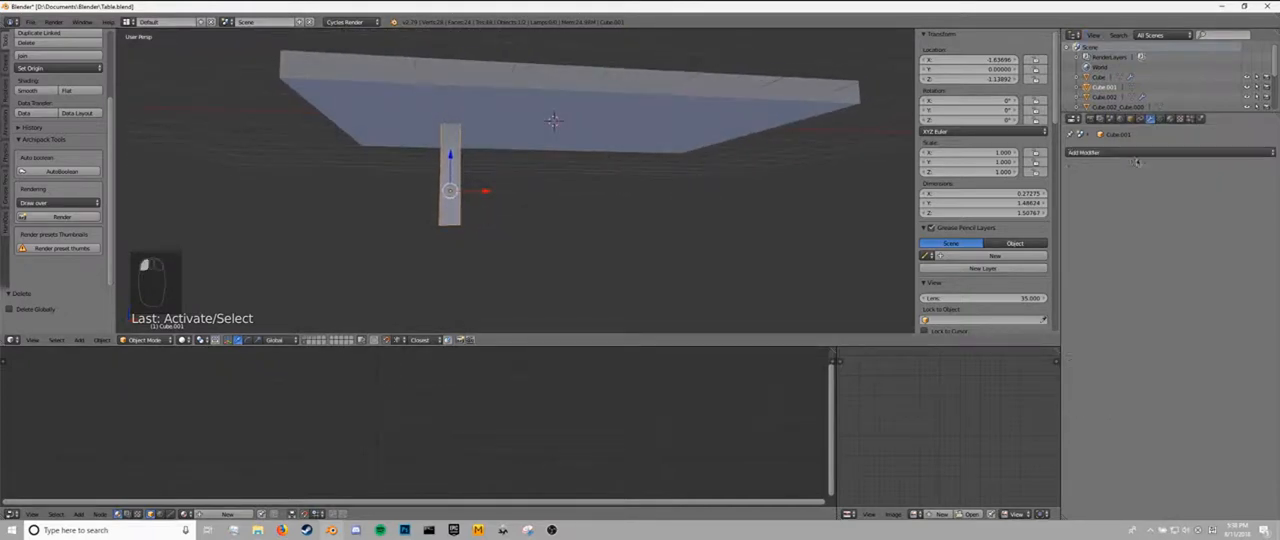
left_click(1100, 152)
left_click(1083, 255)
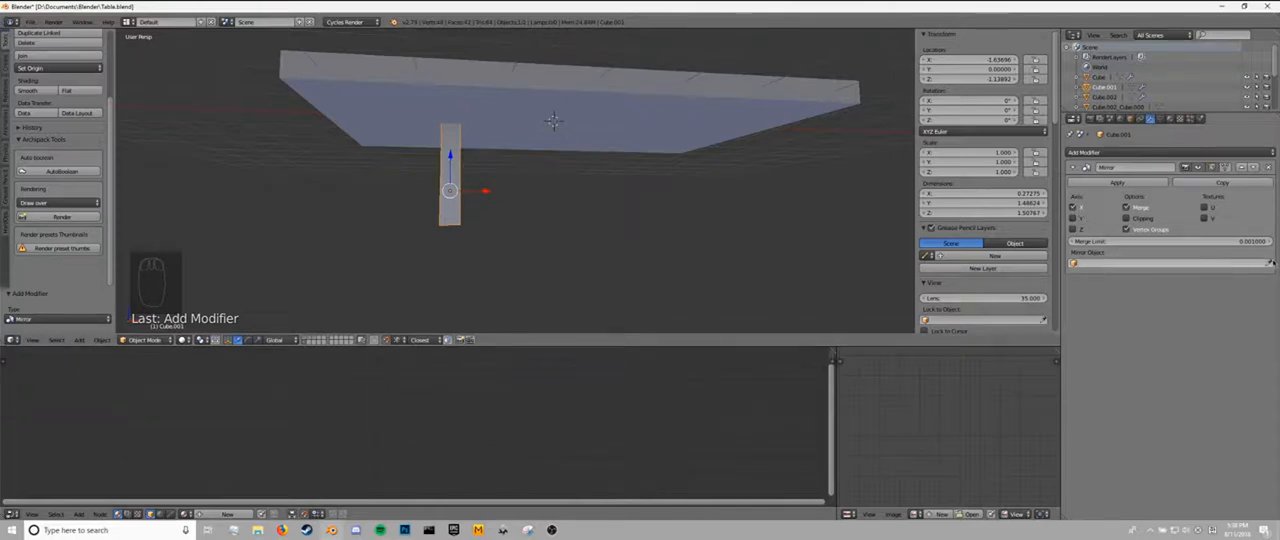
left_click(653, 103)
Extrude the leg's bottom face in place and scale it outward along X, and about 1.3 times along Y.
middle_click_drag(445, 203, 520, 210)
middle_click_drag(533, 137, 587, 189)
key("Tab")
right_click(462, 126)
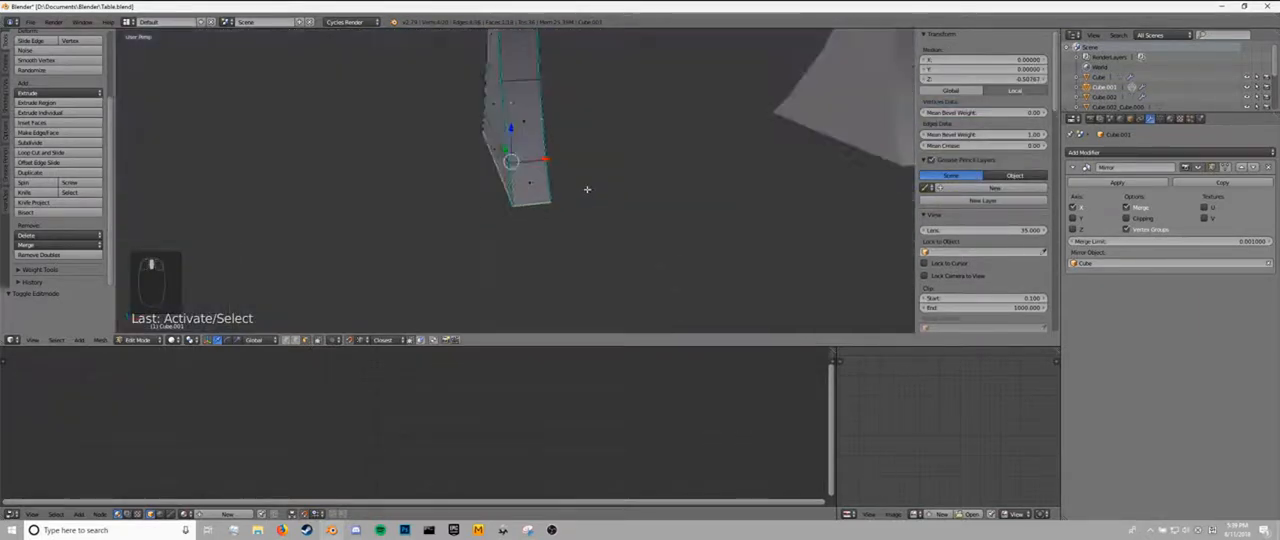
key("KP_Decimal")
key("e")
key("e")
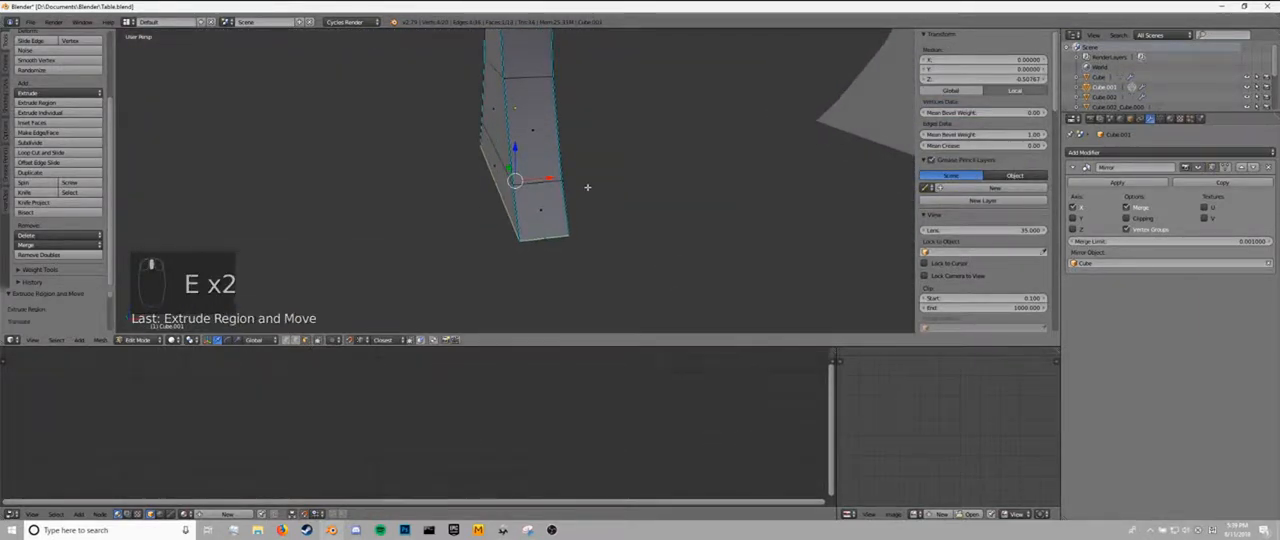
key("s")
key("x")
left_click(648, 186)
middle_click_drag(649, 186, 614, 134)
key("s")
key("y")
left_click(752, 200)
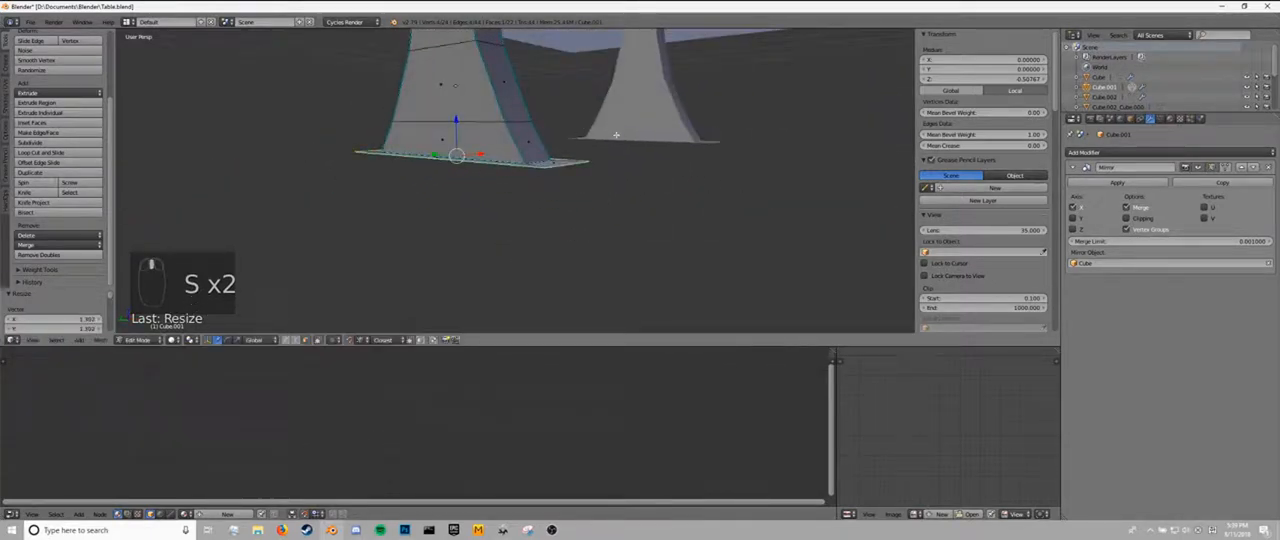
Extrude the widened bottom face down along Z twice, forming a thin plate and a block about 0.3 tall.
key("e")
key("z")
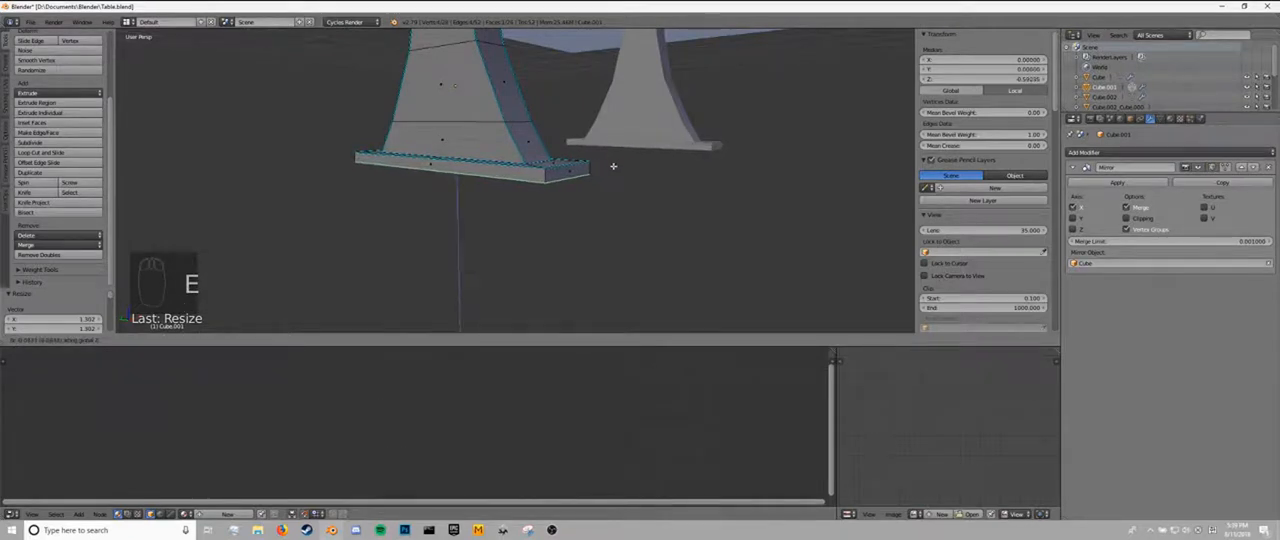
left_click(613, 171)
middle_click_drag(609, 171, 597, 183)
key("z")
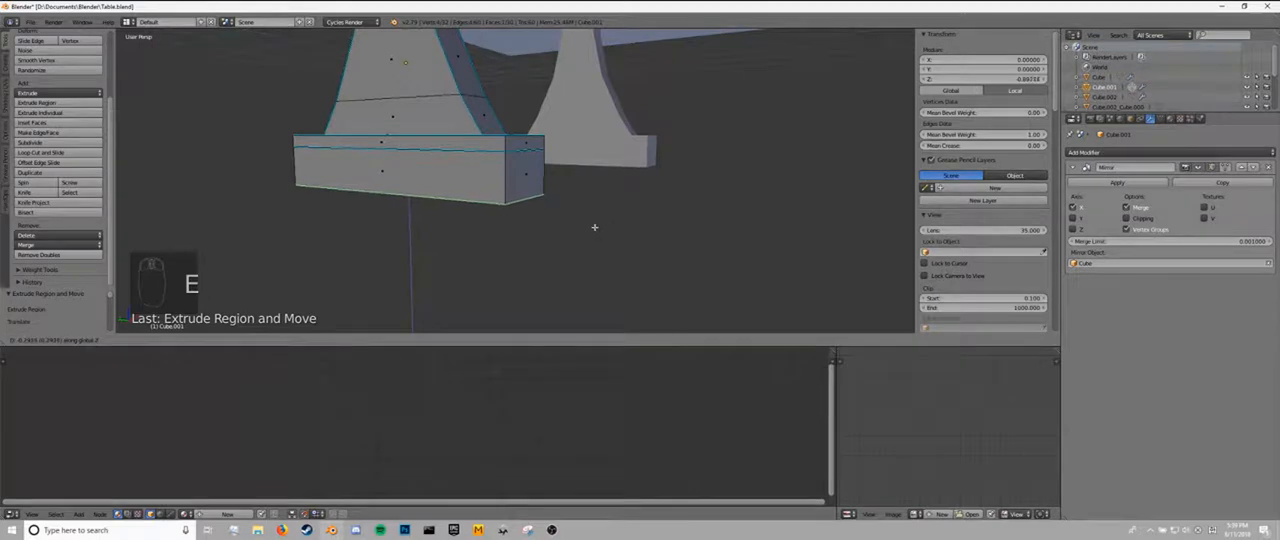
left_click(597, 234)
Extrude both end faces of the lower foot block and scale them outward along Y about 1.28 times.
right_click(536, 175)
middle_click_drag(470, 172, 544, 203)
right_click(509, 200, "shift")
middle_click_drag(672, 197, 649, 206)
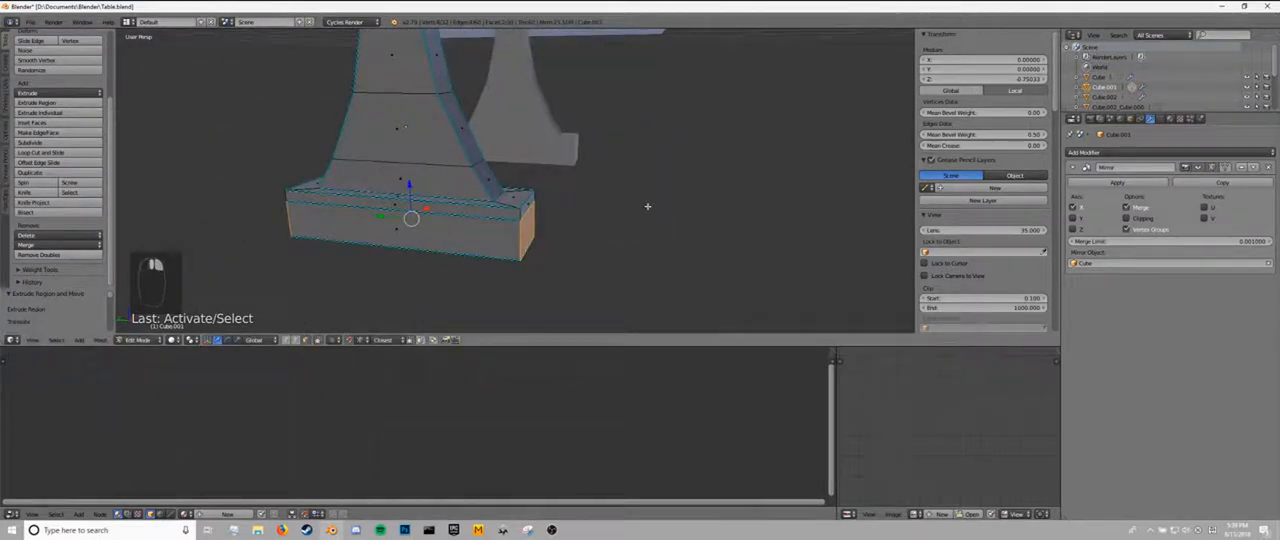
key("e")
key("s")
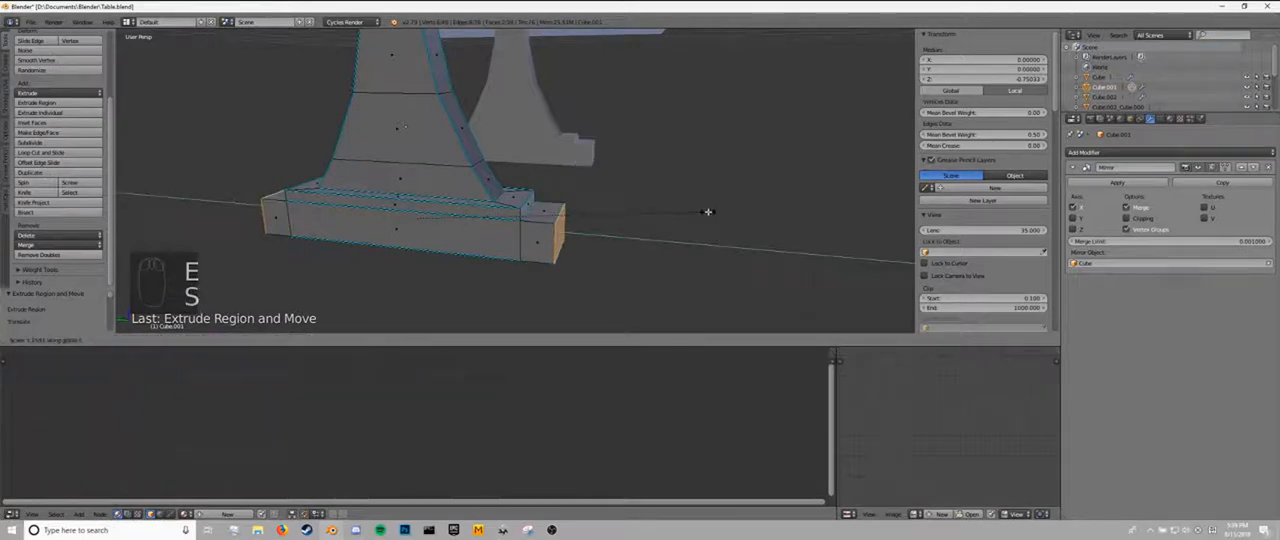
left_click(736, 219)
Round the upper outer edges of both foot ends with a multi-segment bevel.
mouse_move(634, 222)
middle_mouse_down()
mouse_move(583, 226)
mouse_move(640, 238)
middle_mouse_up()
middle_click_drag(454, 281, 305, 332)
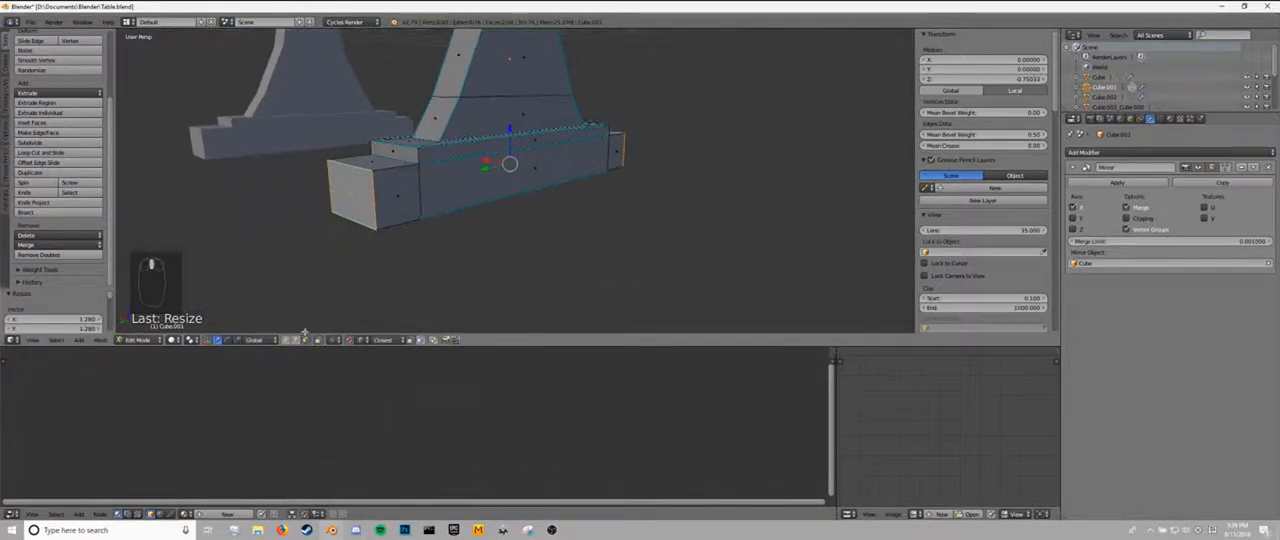
right_click(356, 163)
middle_click_drag(632, 165, 651, 209)
key("ctrl+b")
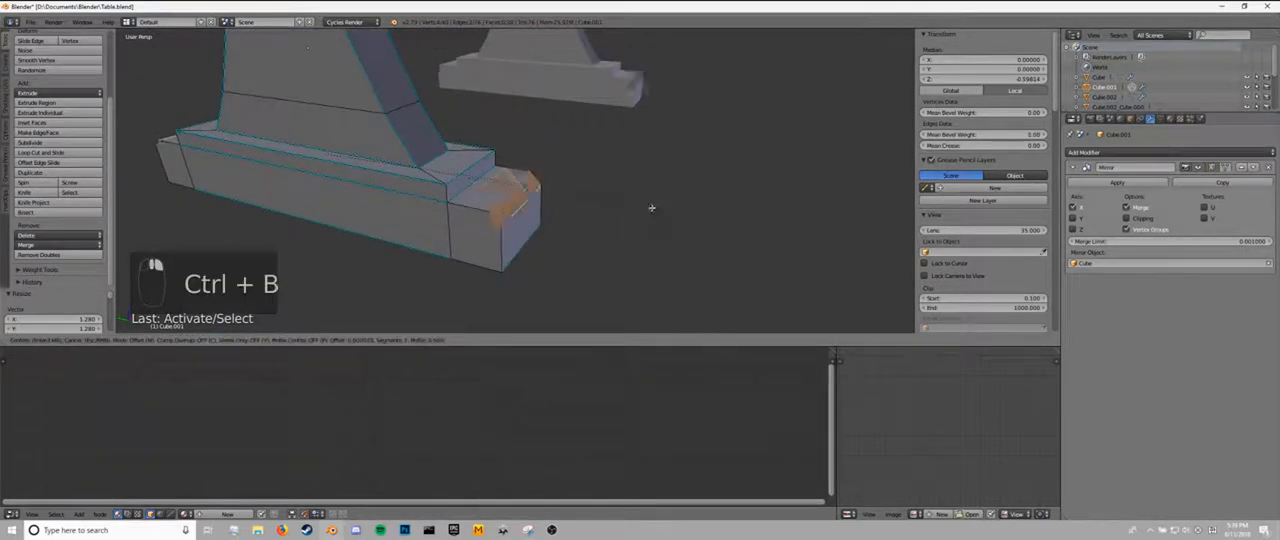
scroll(669, 211, "up", 1)
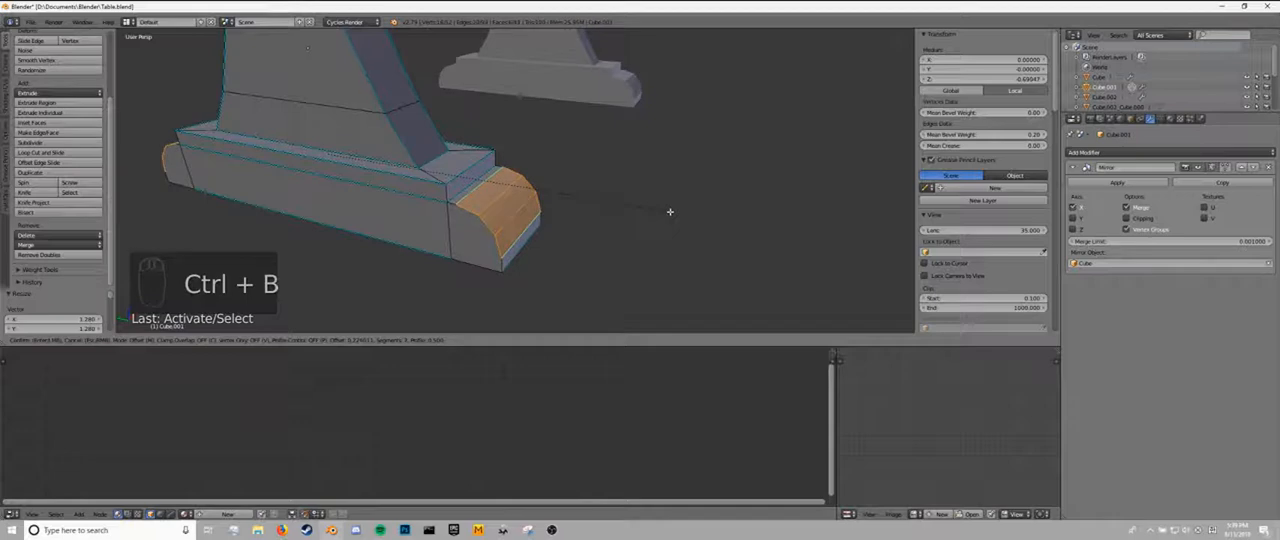
left_click(669, 210)
key("Tab")
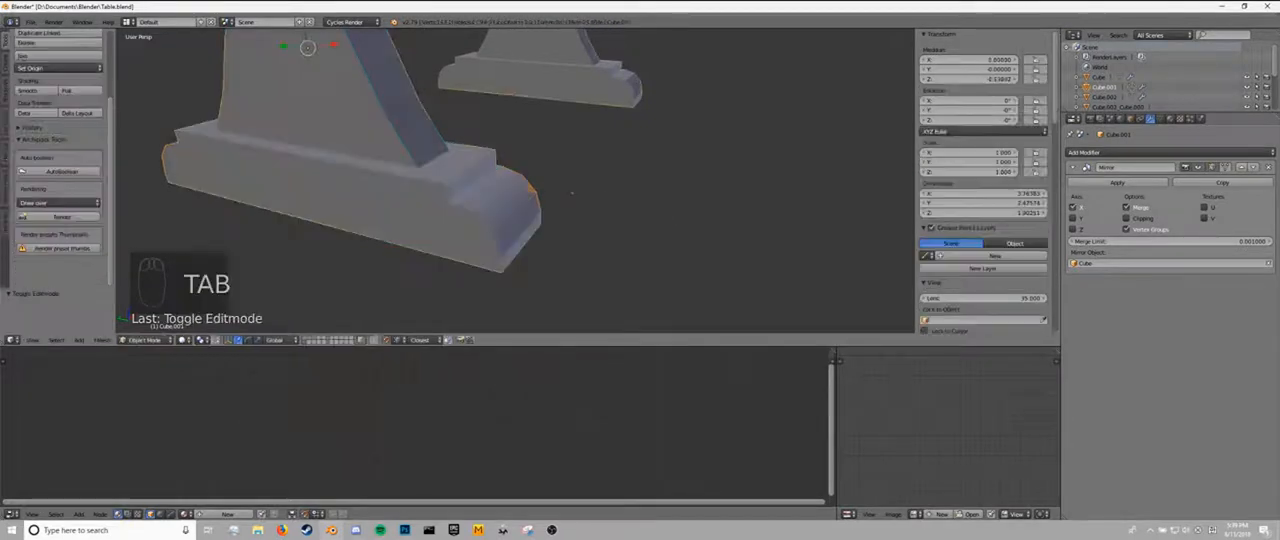
Clear the sharp marking from all edges of the leg and foot mesh.
middle_click_drag(669, 210, 541, 186)
key("Tab")
key("a")
key("a")
key("a")
right_click(535, 240)
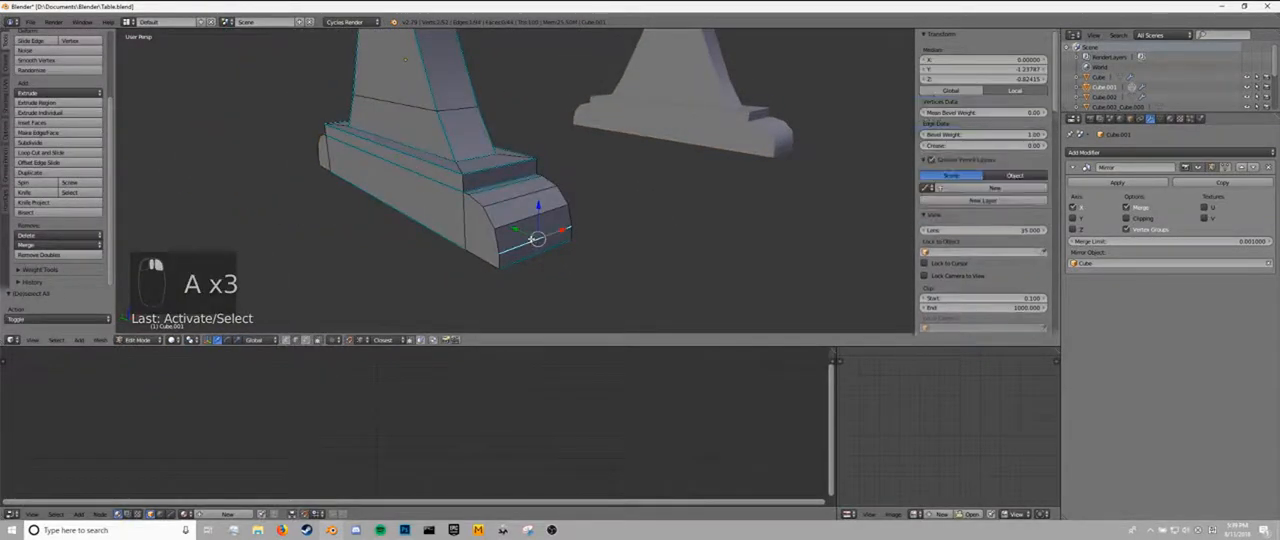
key("ctrl+e")
left_click(533, 249)
key("a")
key("a")
key("a")
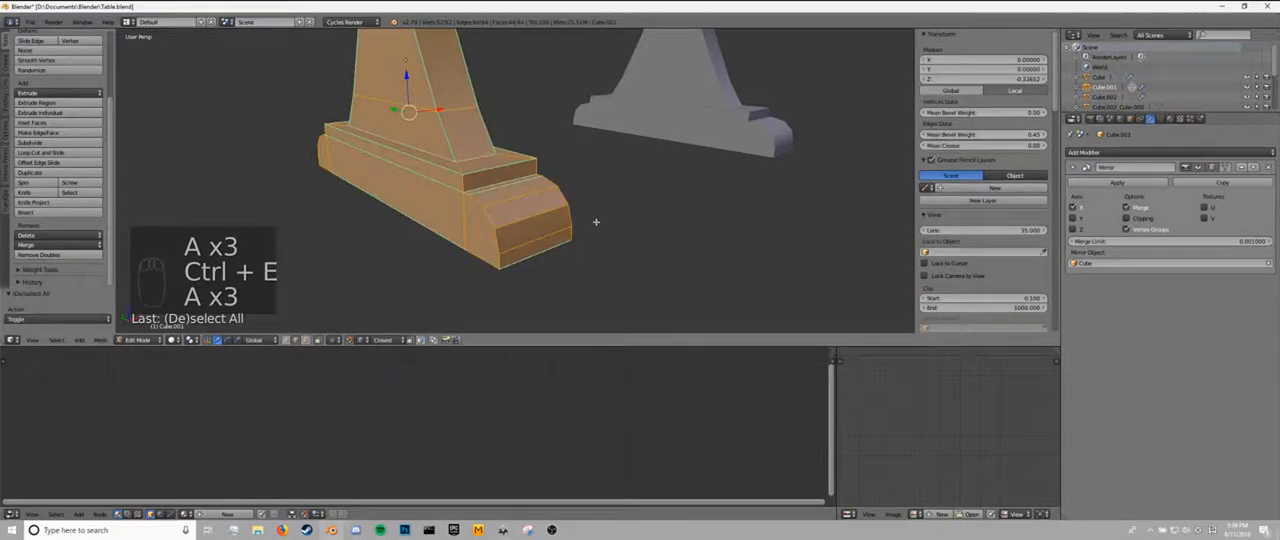
key("ctrl+e")
left_click(588, 222)
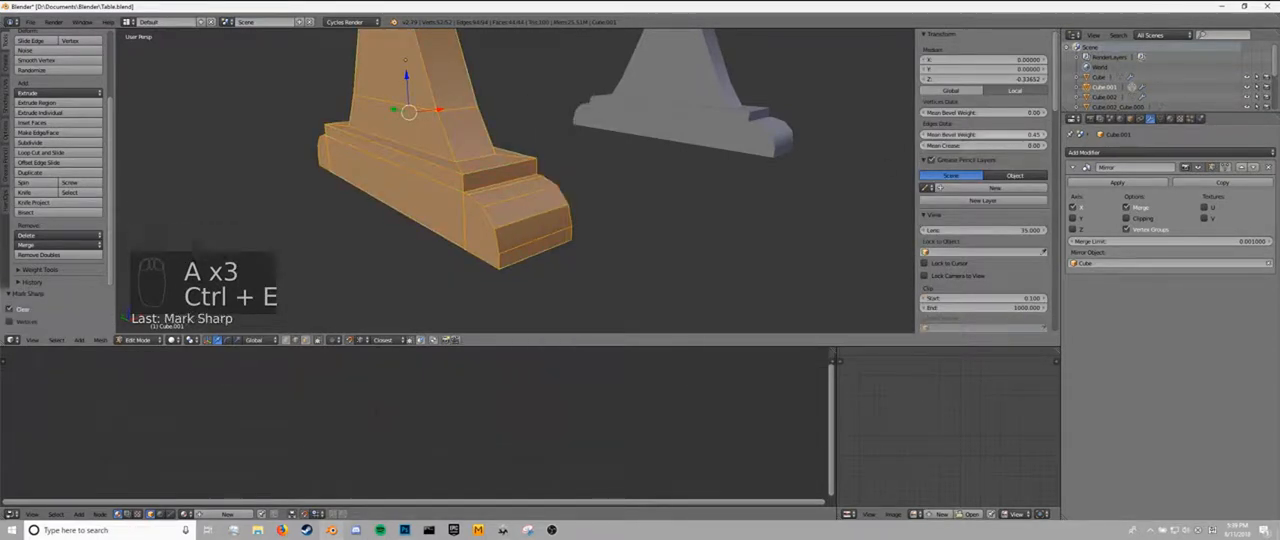
key("Tab")
Join the leg object into the tabletop so they form a single mesh.
scroll(400, 188, "down", 4)
middle_click_drag(477, 175, 577, 208)
key("Tab")
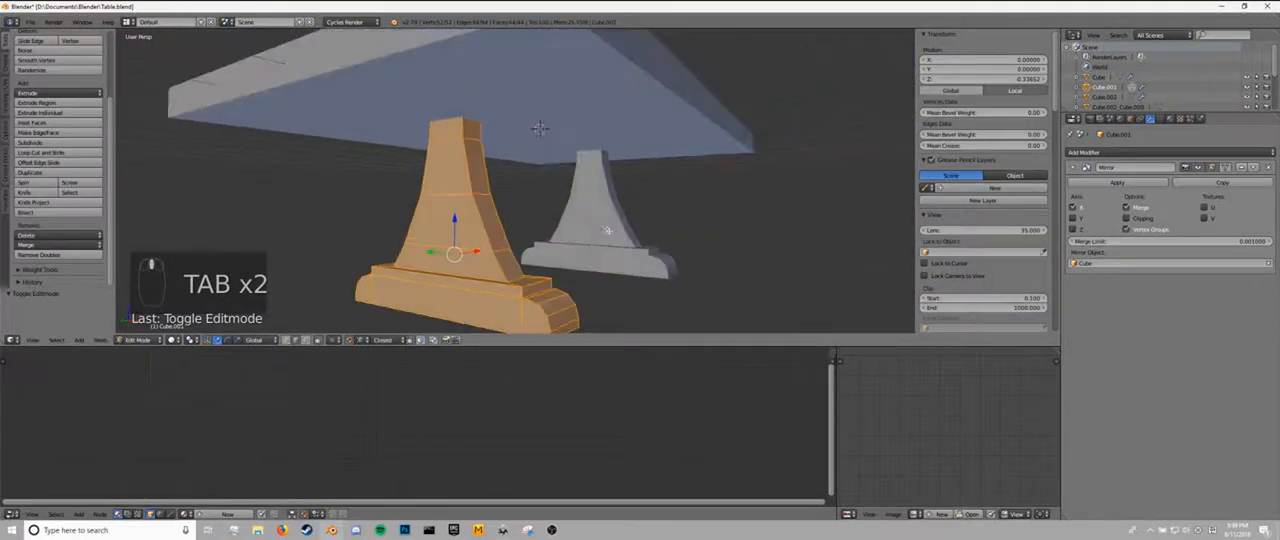
key("Tab")
scroll(578, 209, "down", 4)
middle_click_drag(527, 145, 533, 170)
right_click(528, 178)
key("ctrl+j")
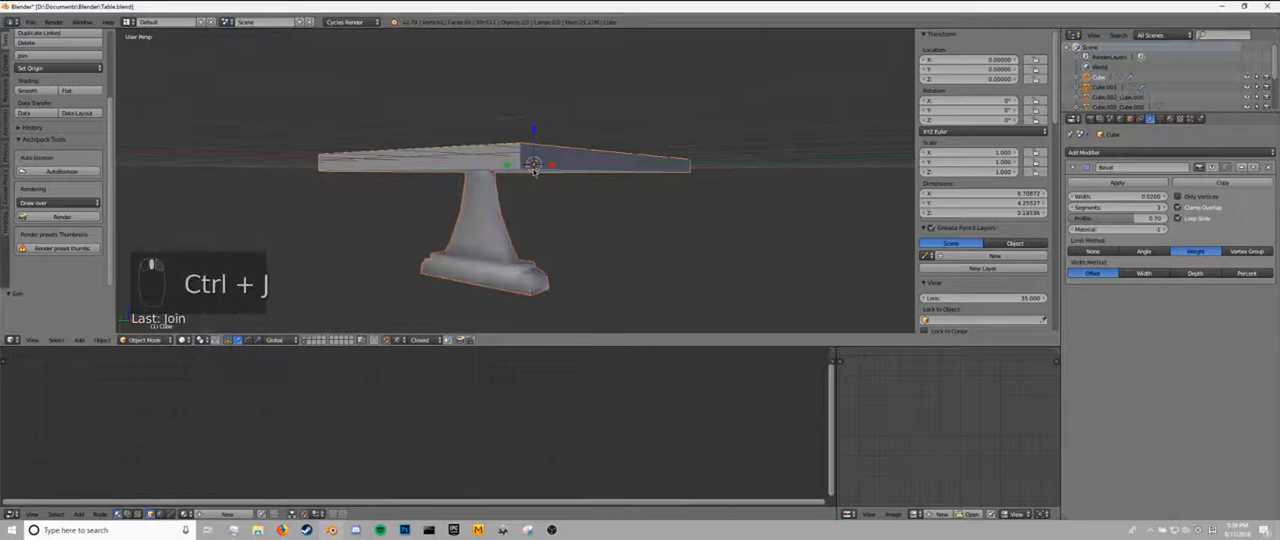
Undo the join, apply the leg's Mirror modifier, and join both legs into the tabletop again.
key("ctrl+z")
key("ctrl+z")
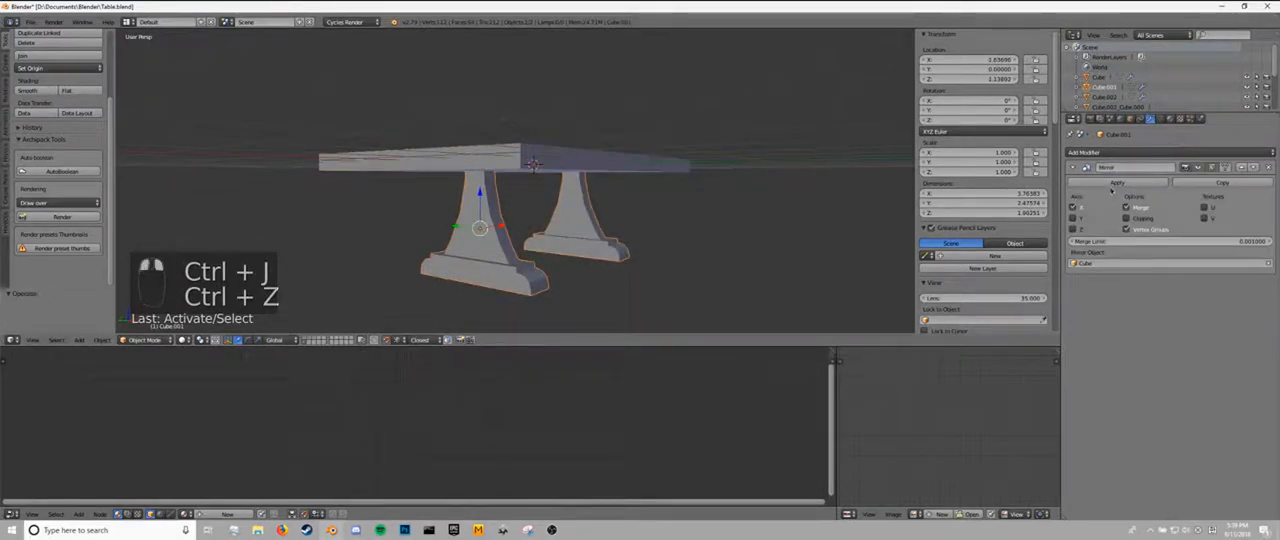
key("ctrl+z")
key("ctrl+j")
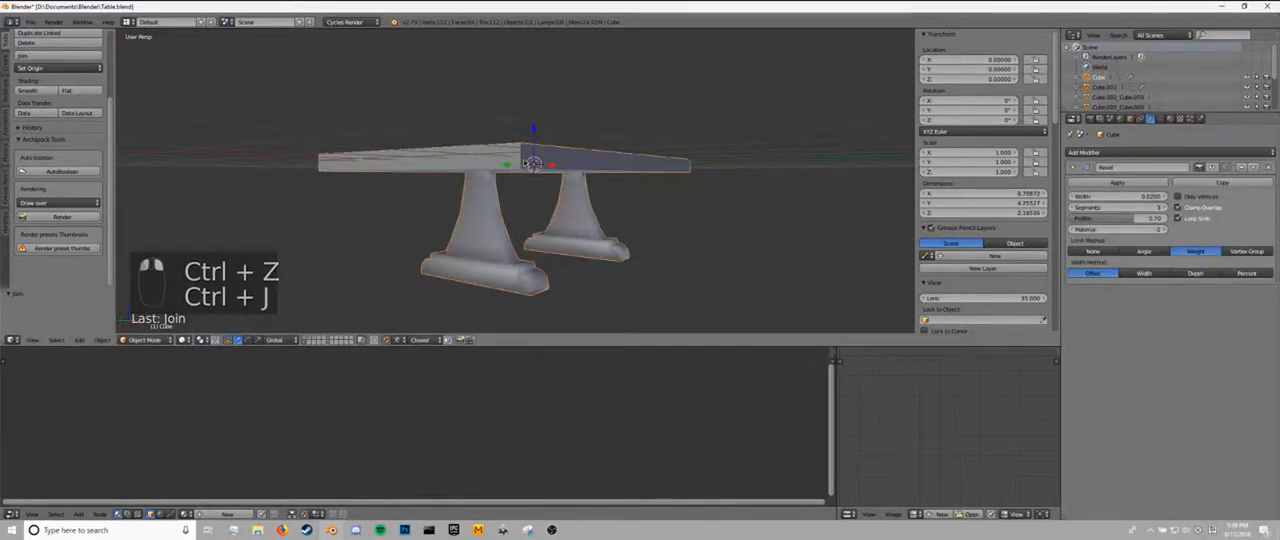
Clear the sharp marking from all edges of the joined table mesh.
key("Tab")
key("a")
key("a")
key("a")
key("a")
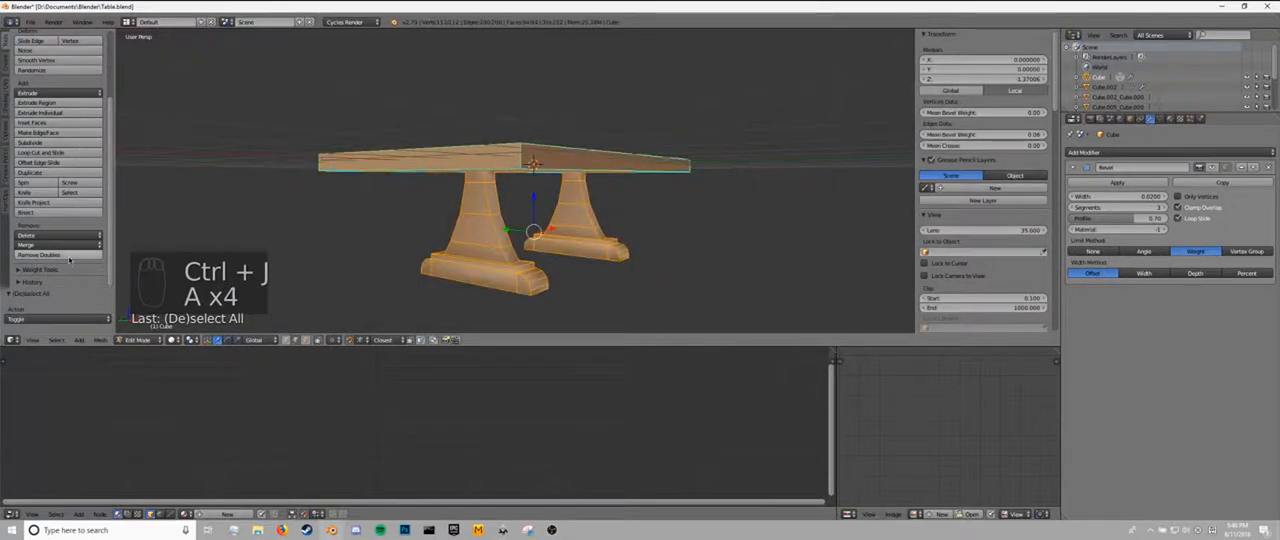
scroll(60, 120, "up", 2)
key("q")
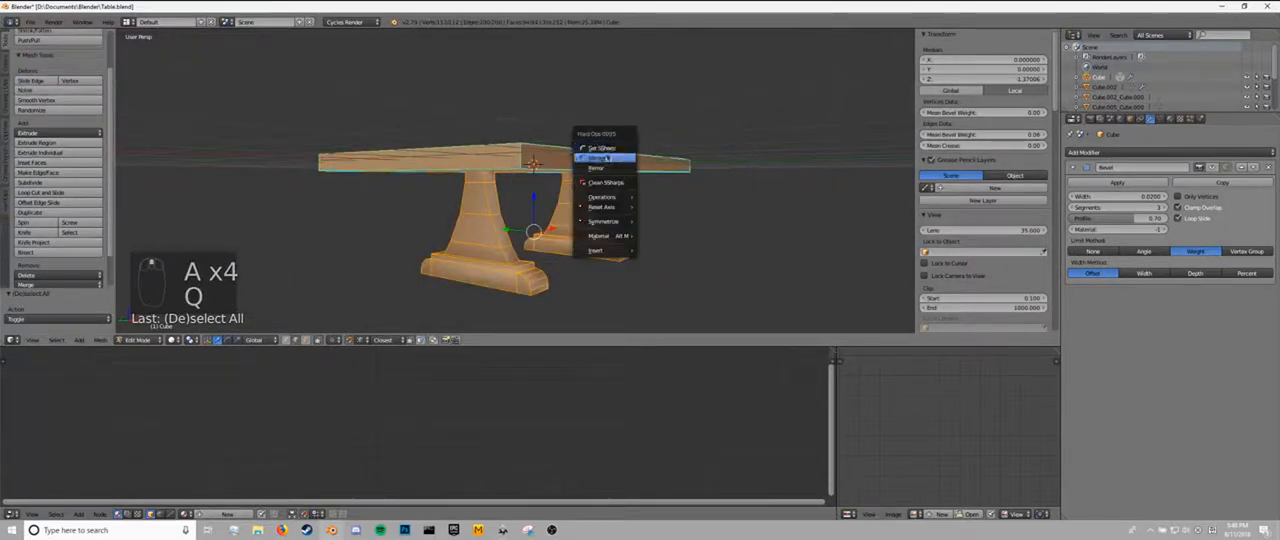
left_click(606, 158)
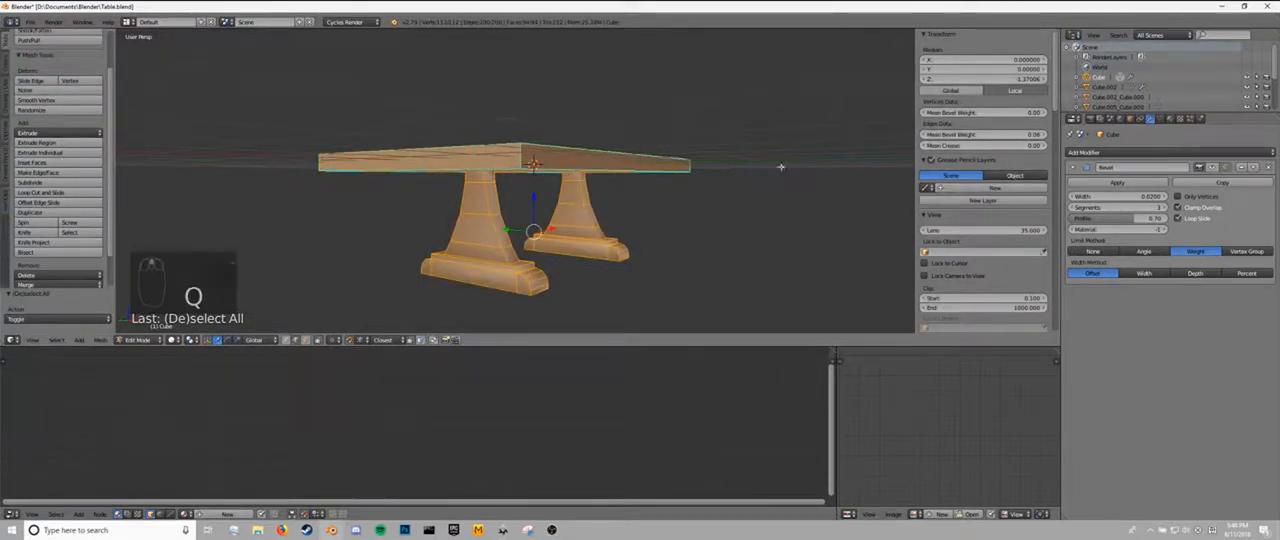
key("ctrl+e")
left_click(621, 163)
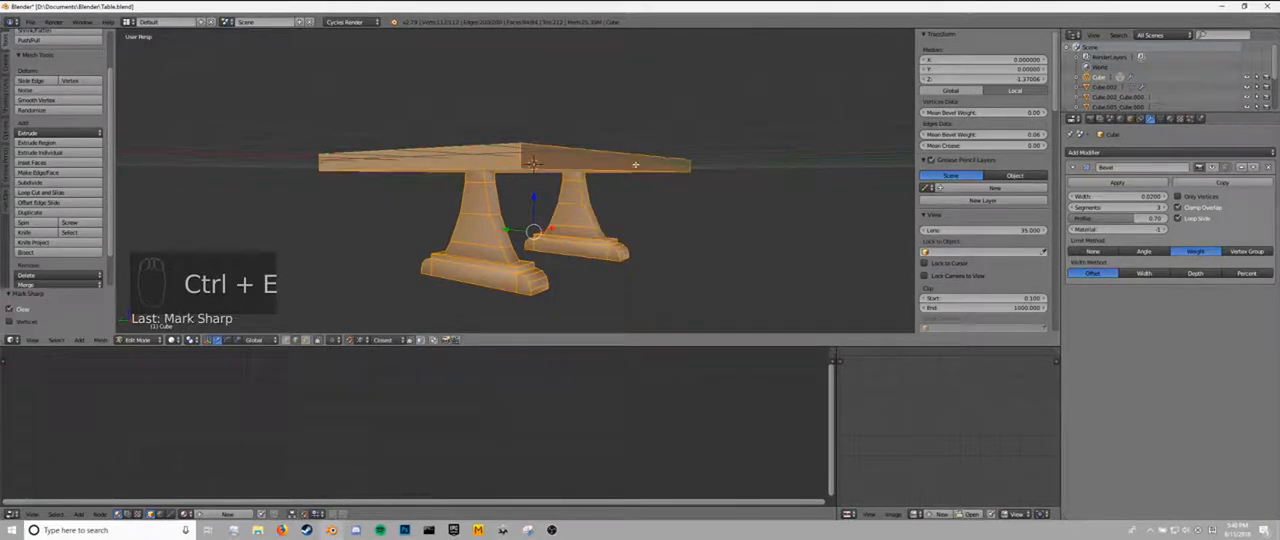
middle_click_drag(621, 163, 655, 205)
key("a")
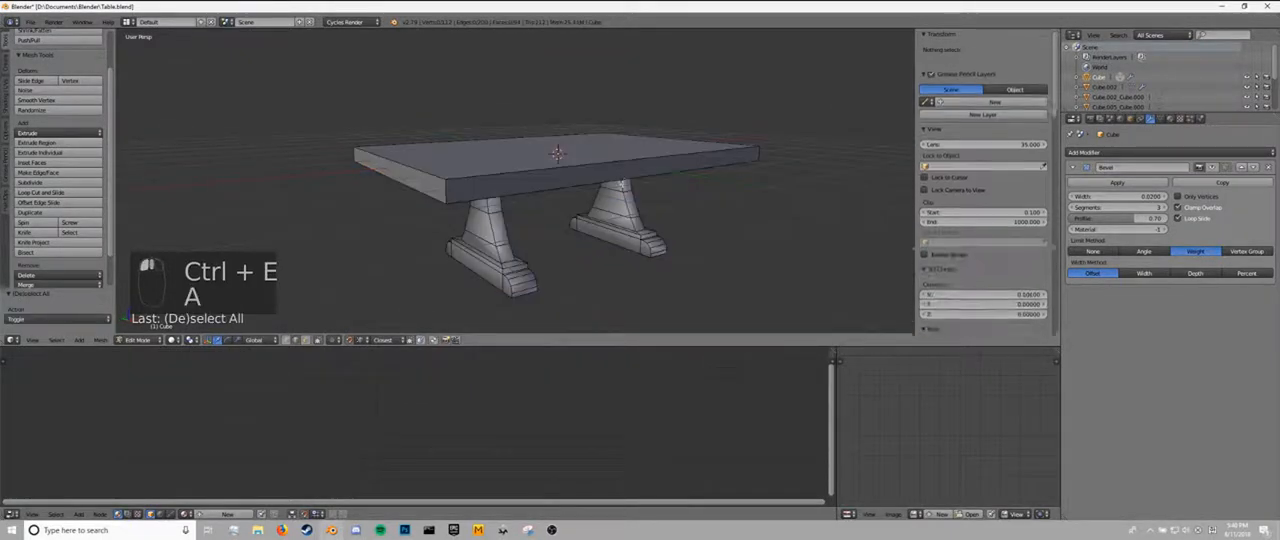
middle_click_drag(556, 152, 581, 160)
key("Tab")
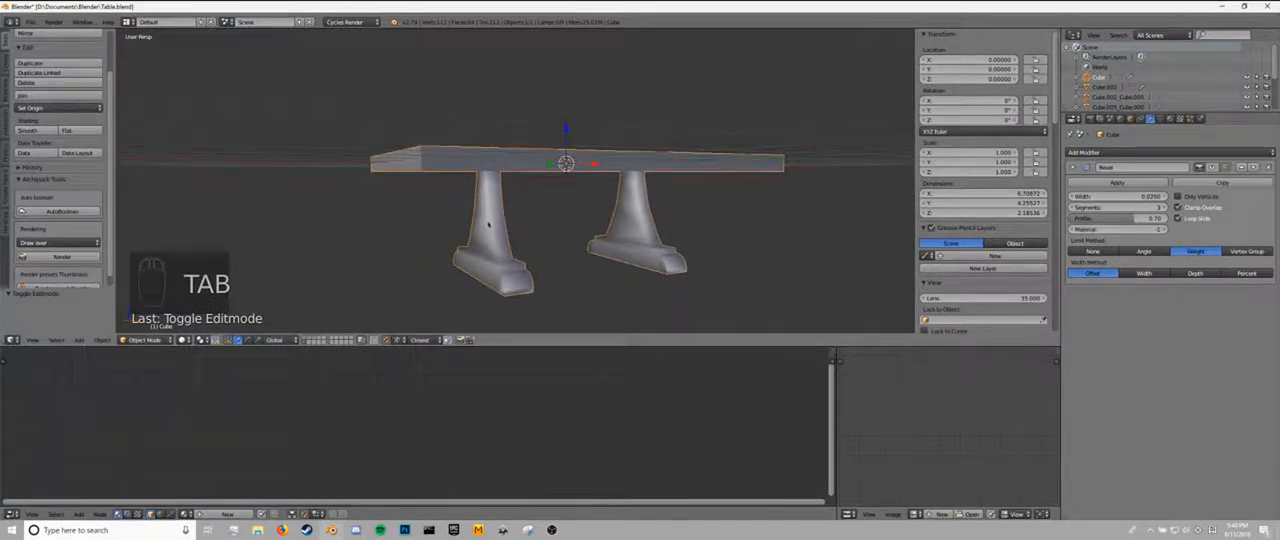
Delete the curved side faces at both ends of one leg's foot.
key("Tab")
middle_click_drag(472, 263, 437, 197)
key("a")
key("a")
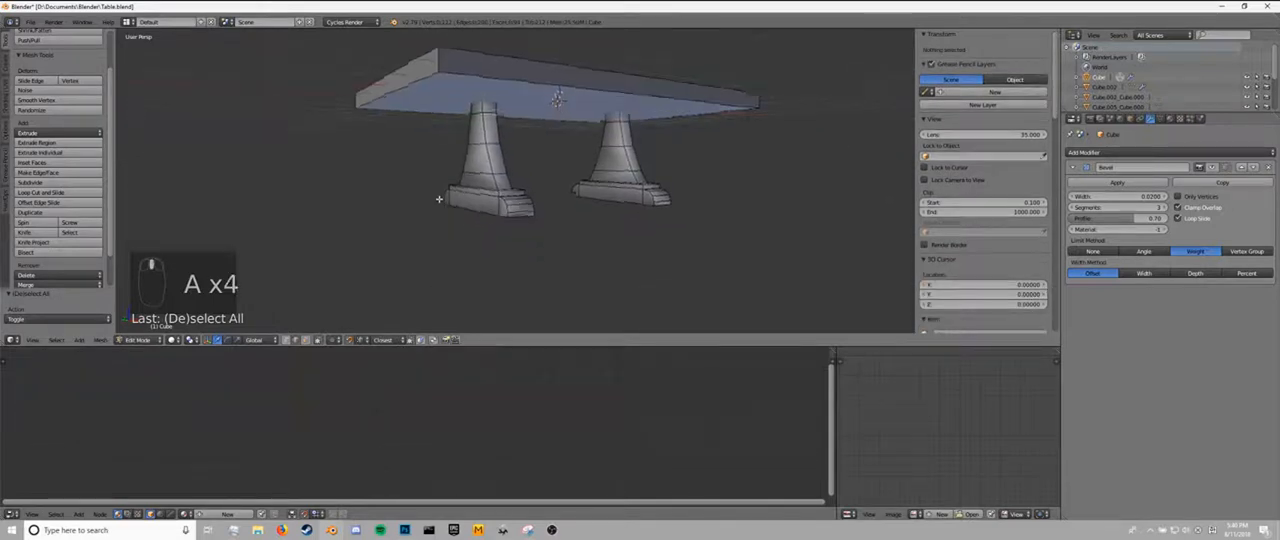
scroll(512, 213, "up", 3)
middle_click_drag(513, 213, 457, 259)
left_click(306, 341)
right_click(233, 243)
right_click(570, 261, "shift")
right_click(460, 258, "shift")
right_click(605, 230, "shift")
middle_click_drag(605, 230, 428, 278)
key("x")
left_click(554, 236)
scroll(437, 274, "up", 2)
Fill the first open side of the rounded foot end with a fan of faces meeting at the block's lower corner.
key("z")
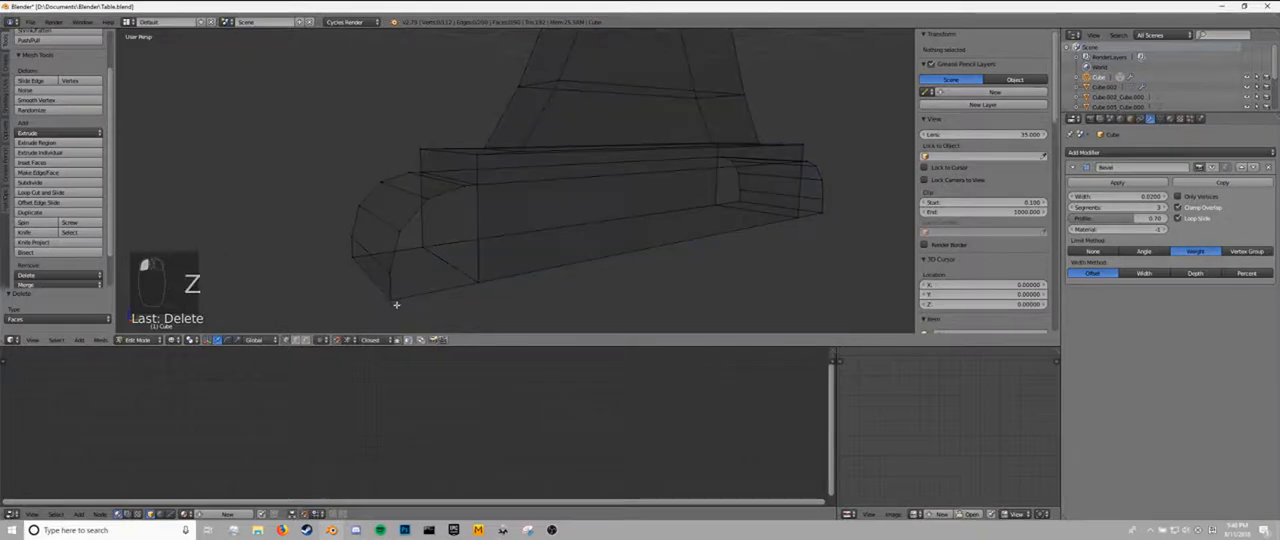
right_click(401, 300)
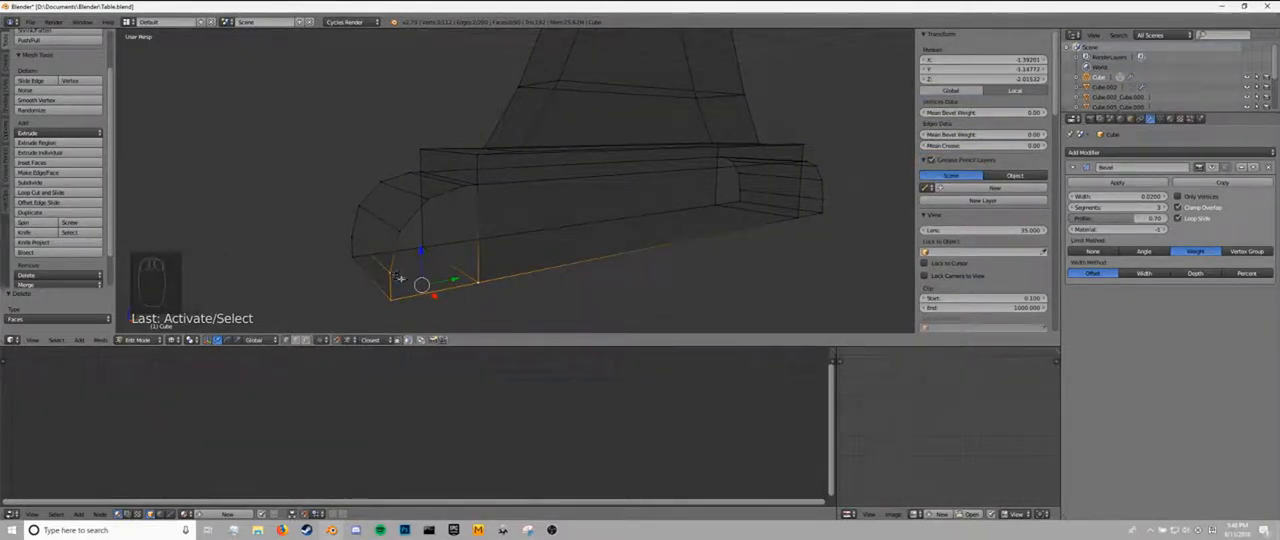
key("f")
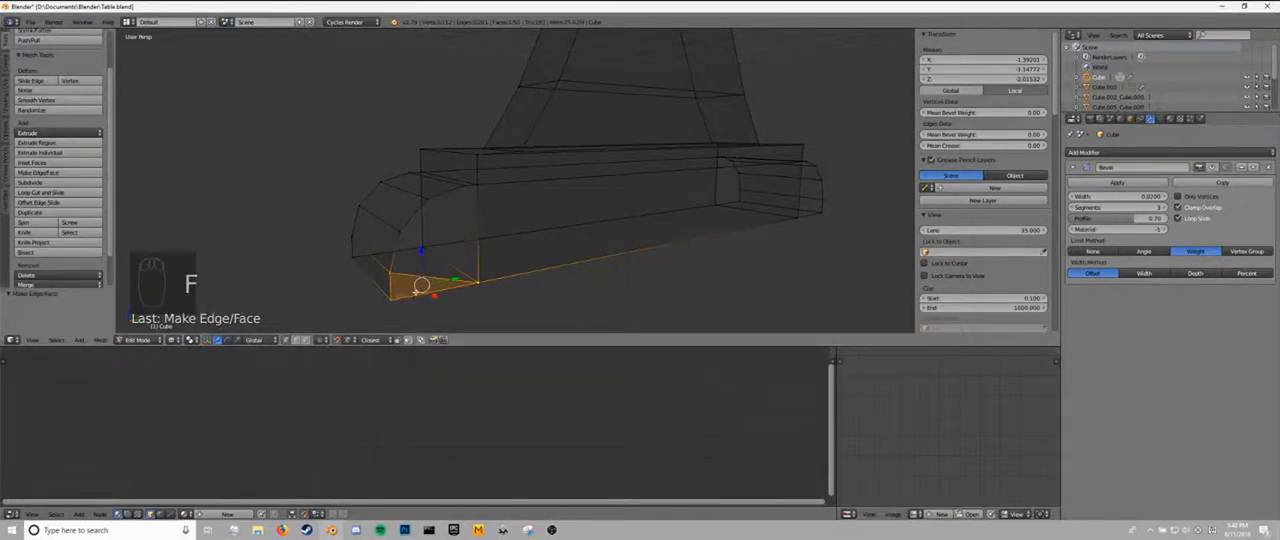
key("z")
right_click(390, 298)
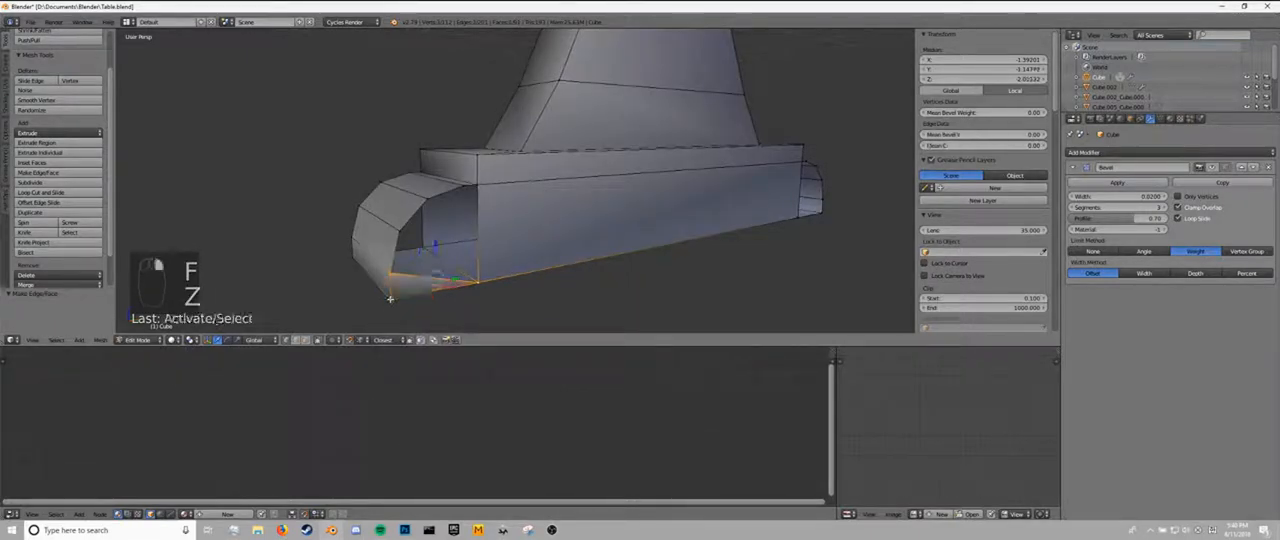
key("f")
right_click(400, 232)
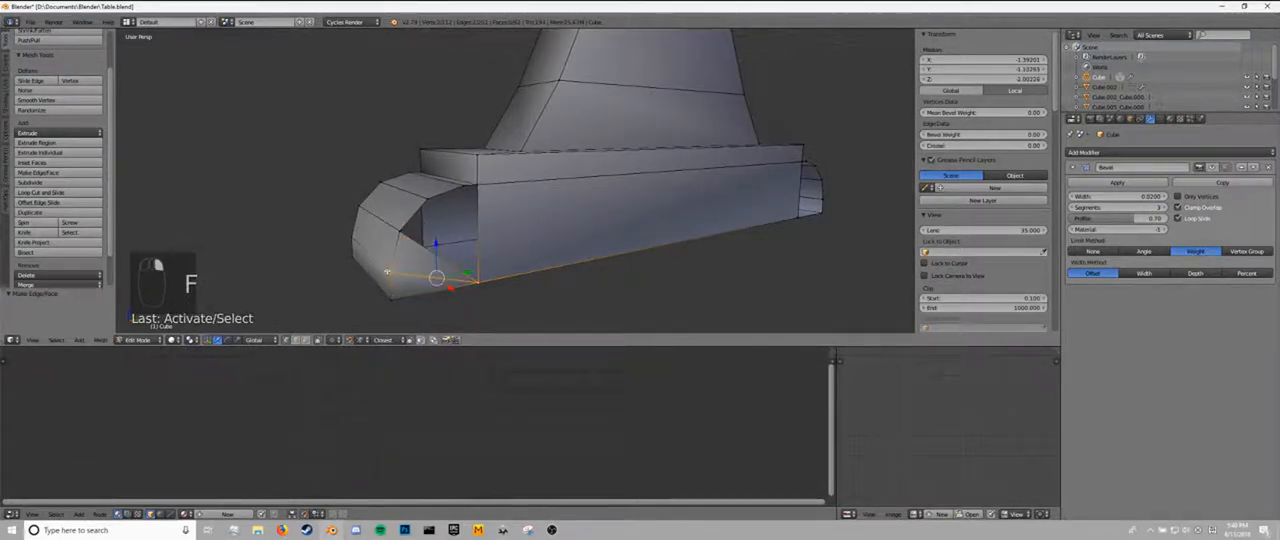
key("f")
right_click(461, 186)
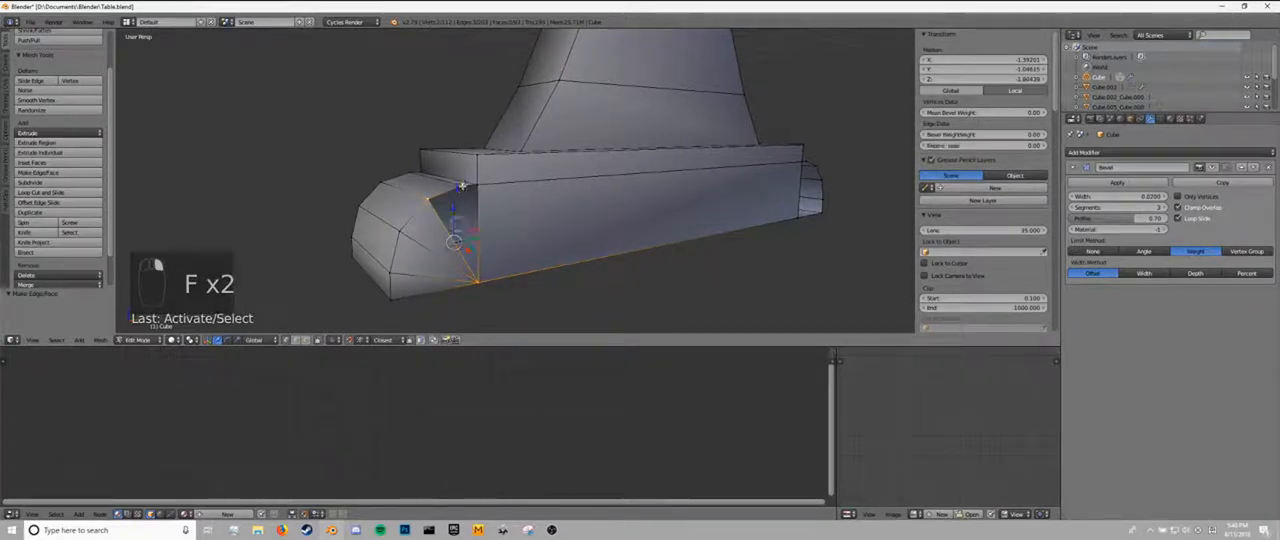
key("f")
right_click(428, 202, "shift")
right_click(475, 188, "shift")
key("f")
key("Tab")
middle_click_drag(502, 224, 490, 243)
key("Tab")
scroll(520, 228, "down", 2)
key("a")
key("a")
key("a")
key("Tab")
Fill the open side at the opposite end of the same foot with faces fanning from the block's lower corner.
middle_click_drag(278, 278, 475, 238)
key("Tab")
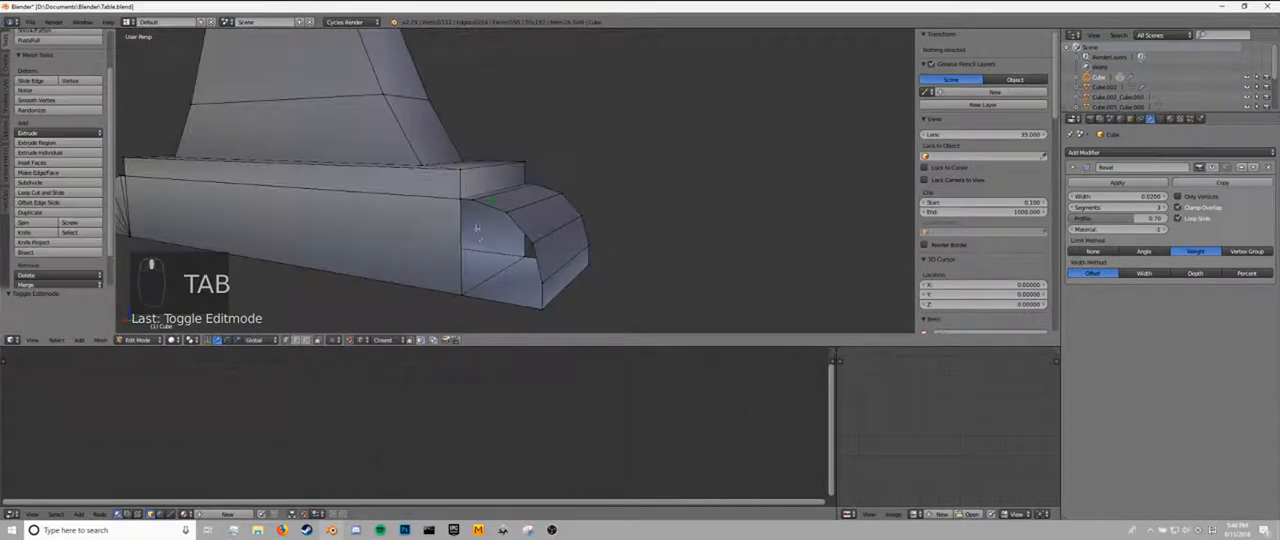
right_click(461, 200)
right_click(461, 291, "shift")
key("f")
right_click(462, 200, "shift")
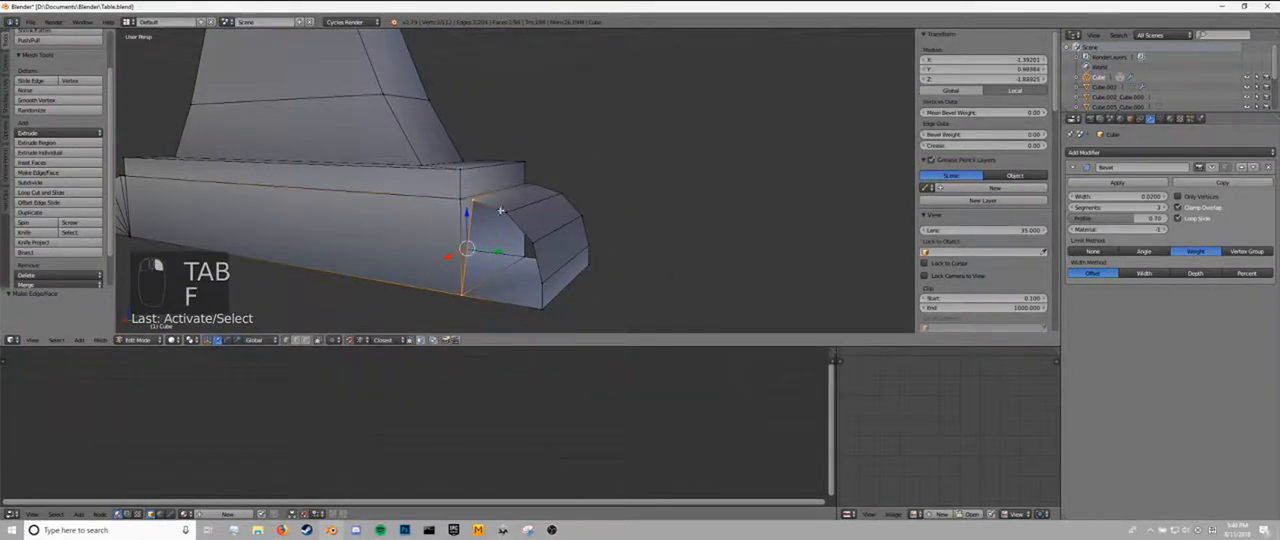
right_click(507, 211, "shift")
key("f")
right_click(475, 201, "shift")
right_click(530, 243, "shift")
key("f")
right_click(509, 214, "shift")
right_click(543, 277, "shift")
key("f")
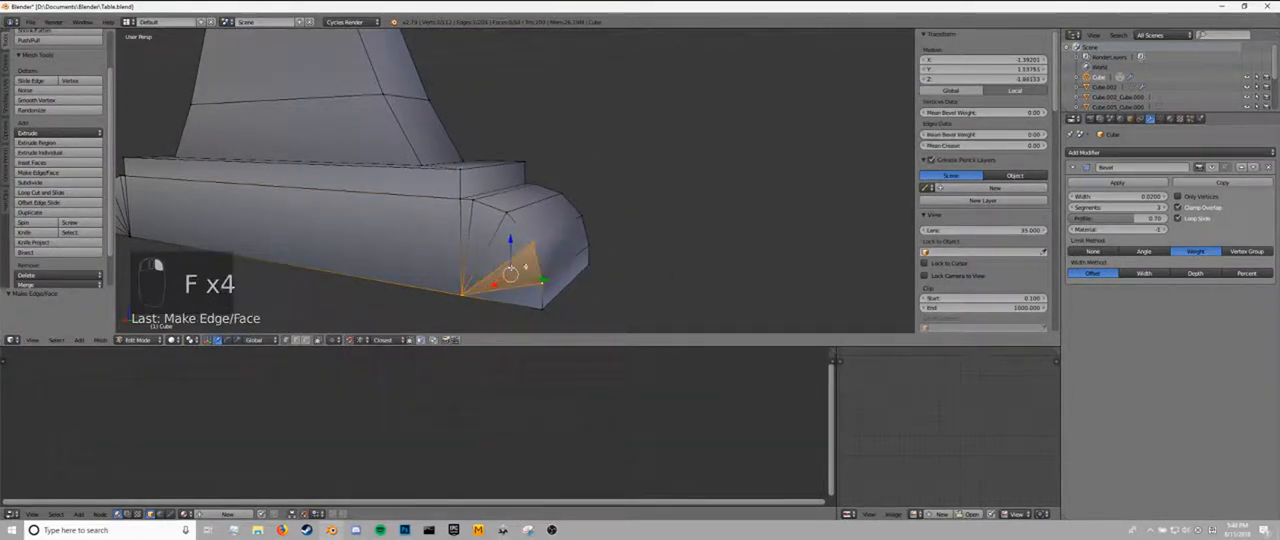
right_click(534, 246, "shift")
right_click(541, 284, "shift")
right_click(541, 286, "shift")
right_click(543, 313, "shift")
key("f")
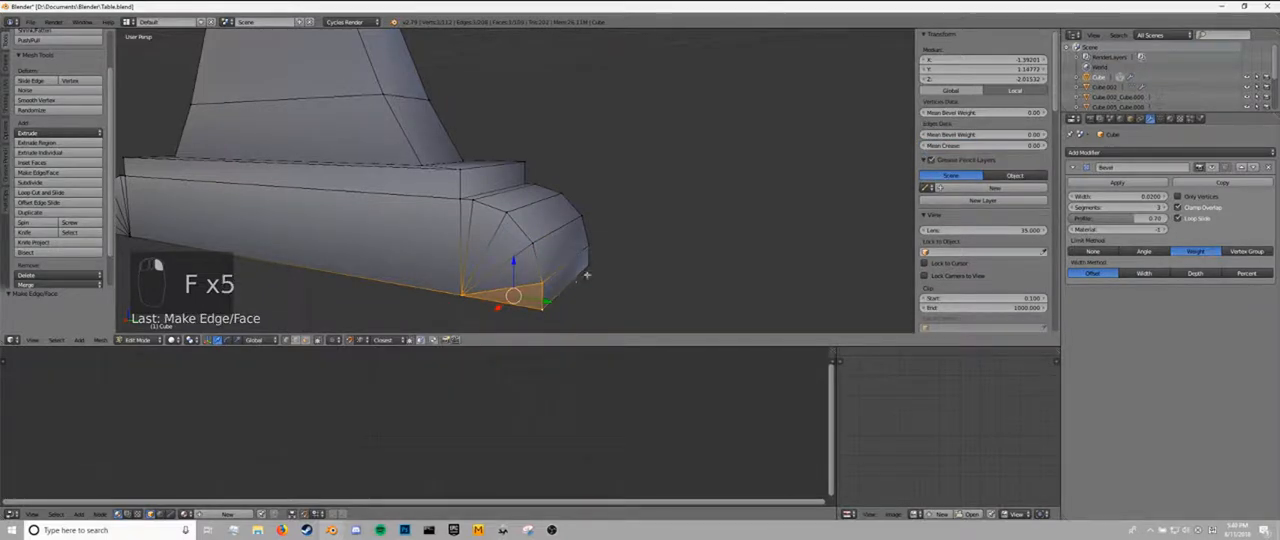
Fill a third open side, on the other long side of the foot, with fan faces from the block's lower corner.
middle_click_drag(586, 277, 471, 243)
scroll(385, 248, "up", 2)
right_click(455, 293)
right_click(453, 270, "shift")
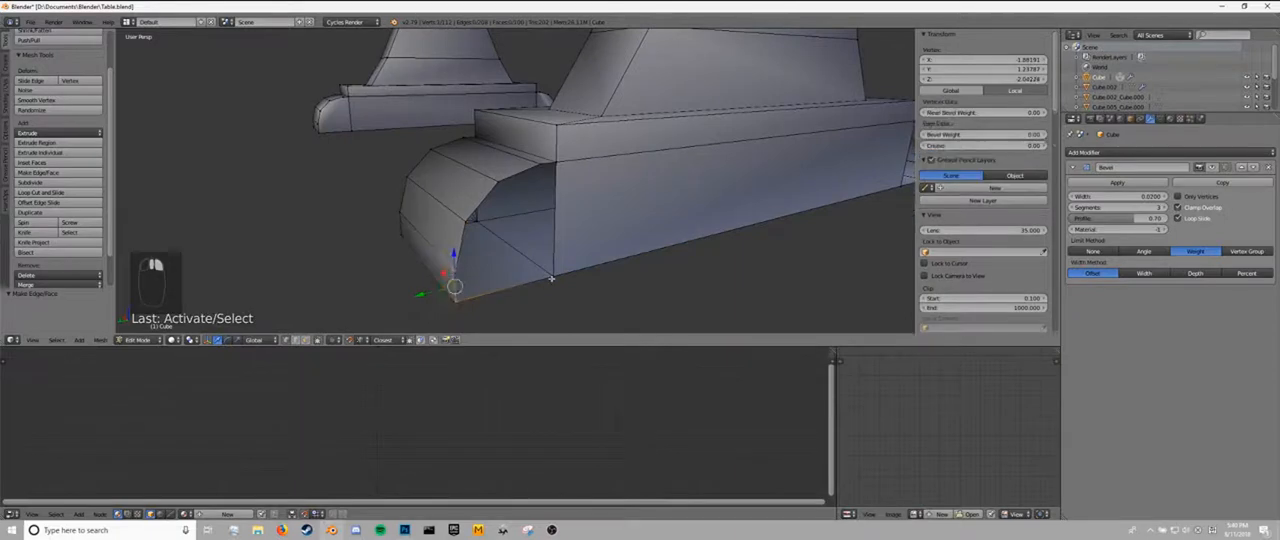
right_click(546, 279, "shift")
key("f")
right_click(456, 294, "shift")
right_click(468, 222, "shift")
key("f")
right_click(456, 264, "shift")
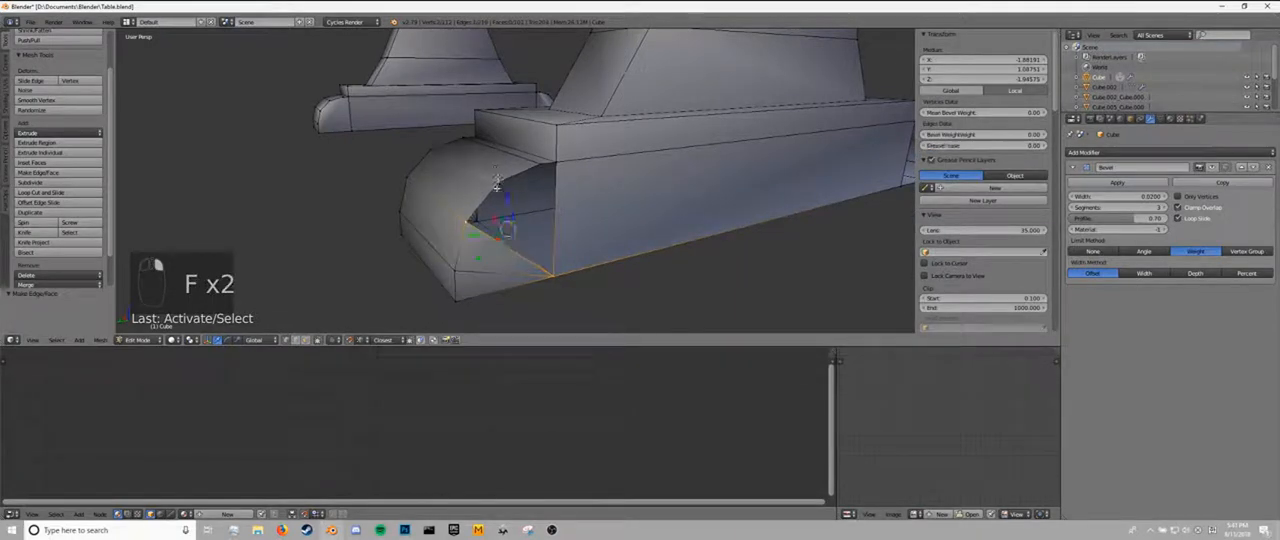
key("f")
right_click(468, 221, "shift")
key("f")
right_click(499, 181, "shift")
right_click(555, 162, "shift")
key("f")
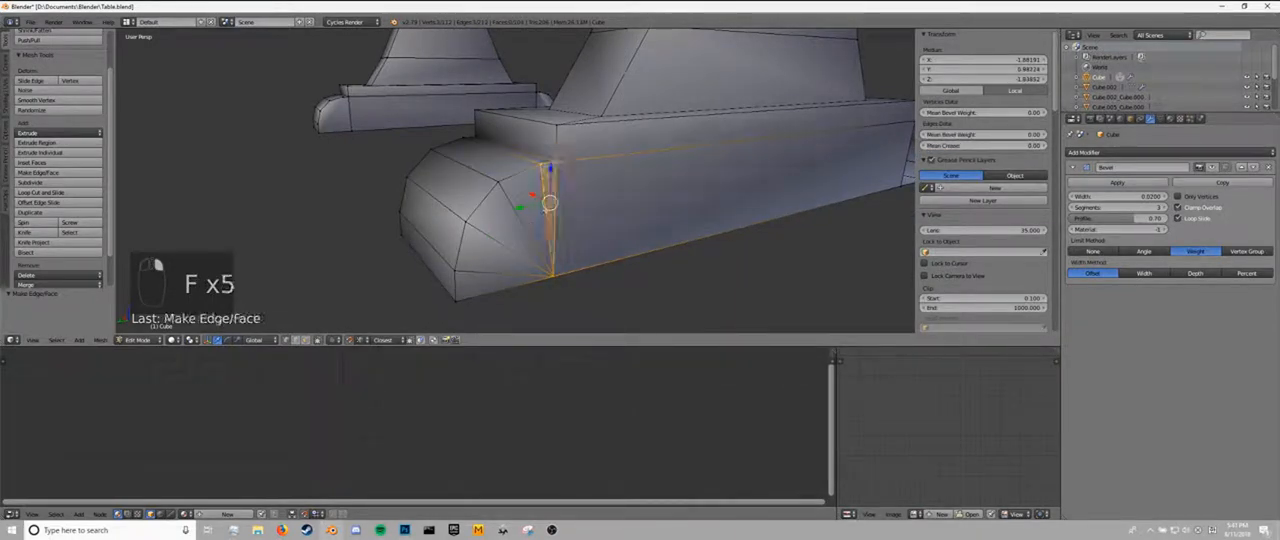
scroll(491, 249, "down", 3)
key("Tab")
scroll(491, 249, "down", 4)
middle_click_drag(491, 249, 510, 229)
Delete all linked geometry of the other leg and its foot, keeping only the leg with the filled foot ends.
key("Tab")
key("a")
key("a")
key("a")
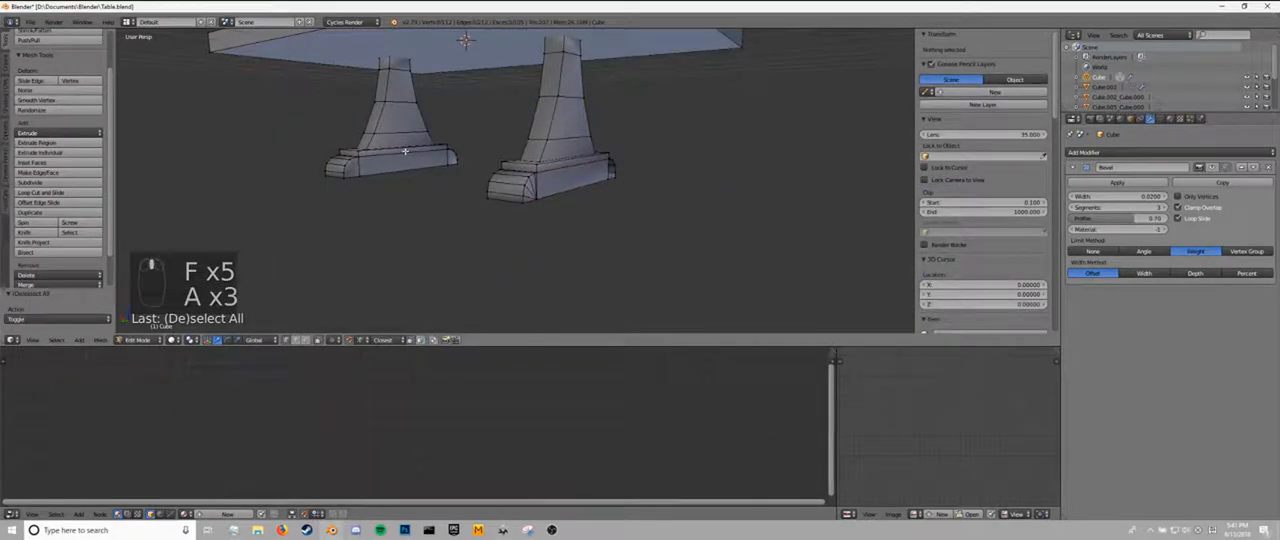
key("l")
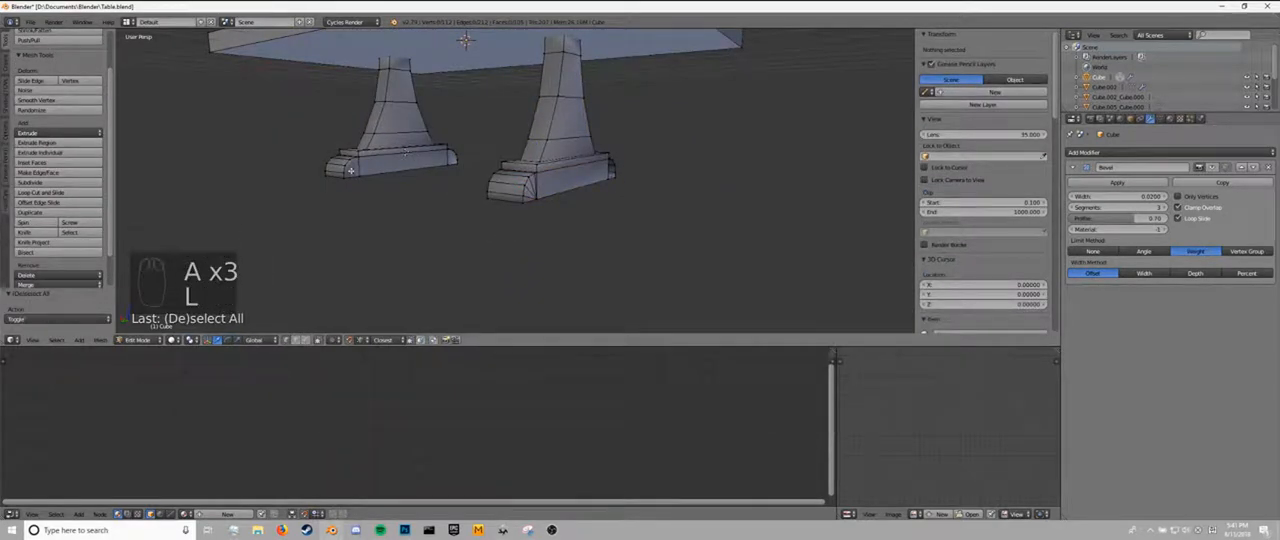
key("l")
key("x")
left_click(315, 152)
key("Tab")
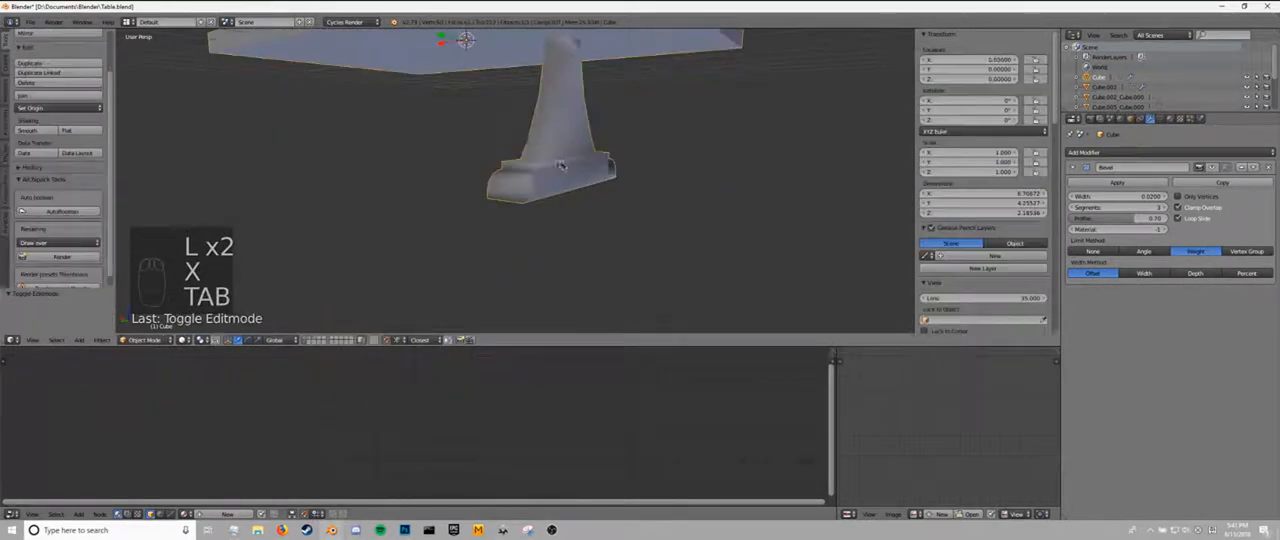
Separate the remaining leg and its foot from the tabletop into their own object.
key("Tab")
key("a")
key("a")
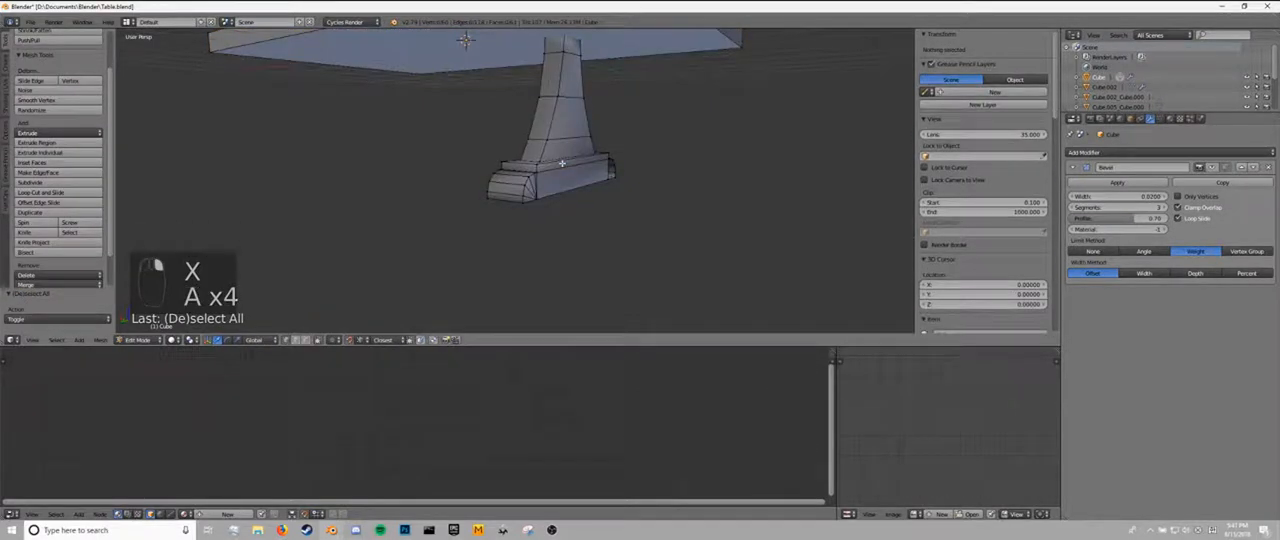
key("l")
key("l")
key("p")
left_click(508, 186)
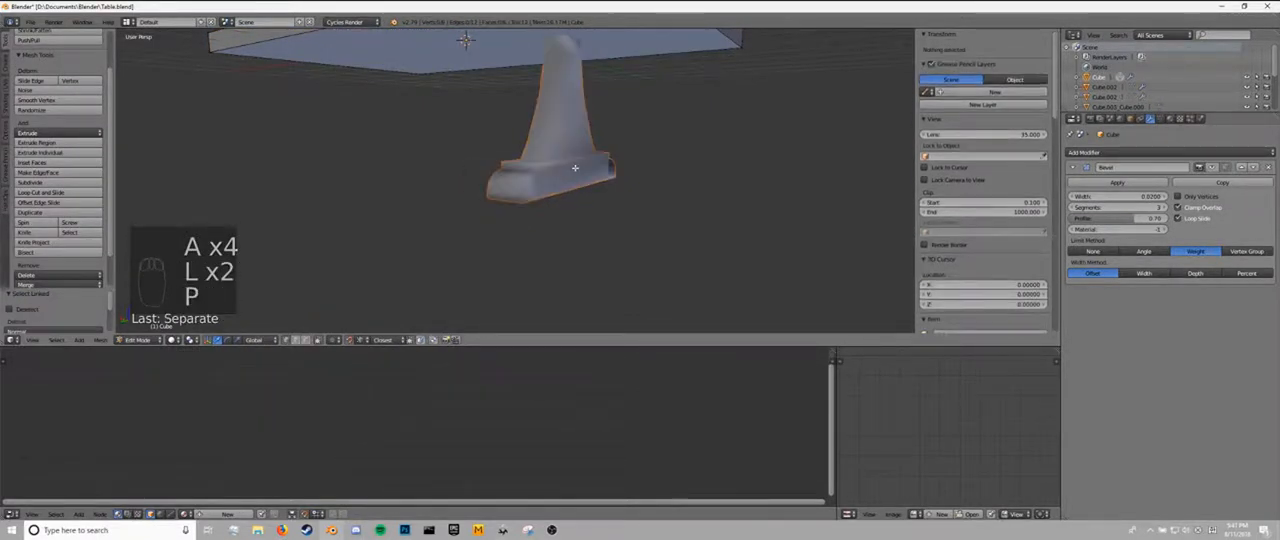
key("Tab")
Replace the separated leg's Bevel modifier with a Mirror modifier on X that uses the tabletop, Cube, as mirror object.
right_click(574, 172)
left_click(1100, 152)
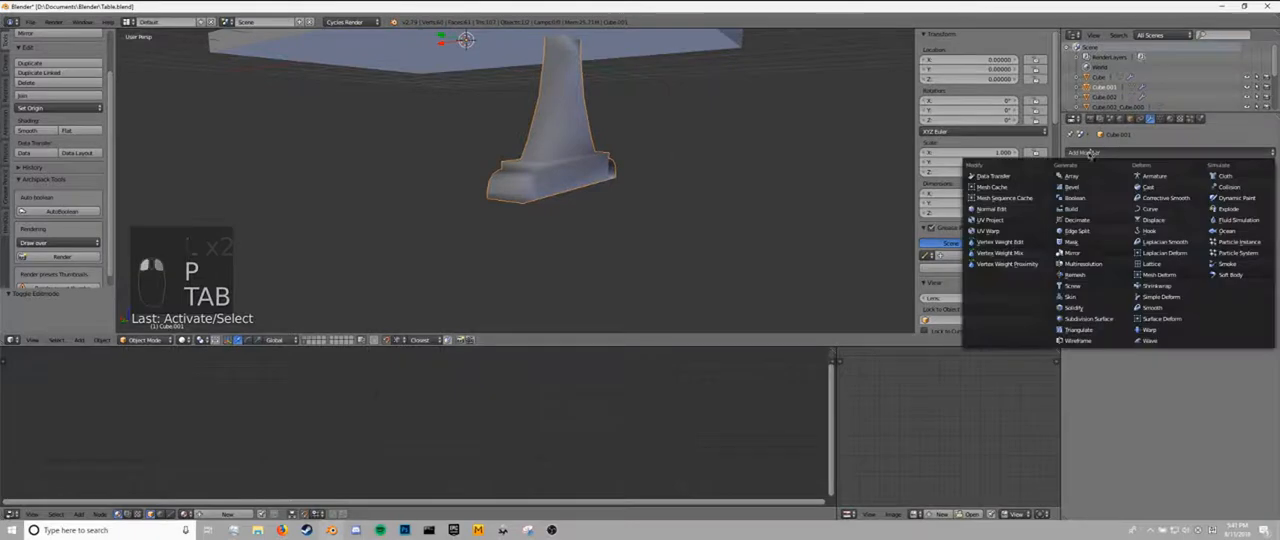
left_click(1075, 187)
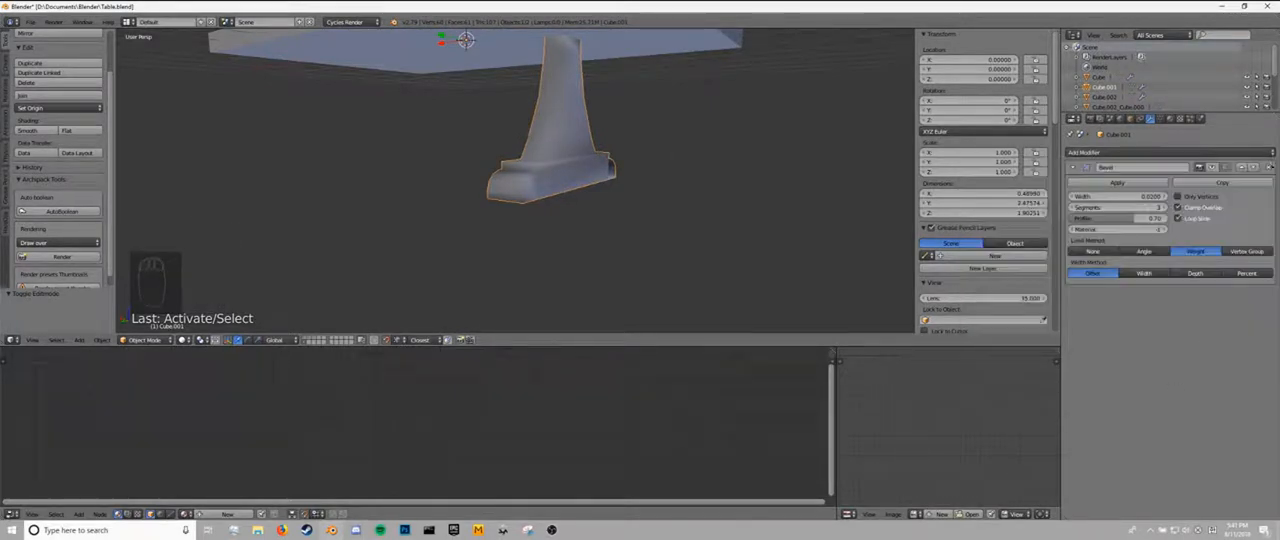
left_click(1270, 167)
left_click(1100, 152)
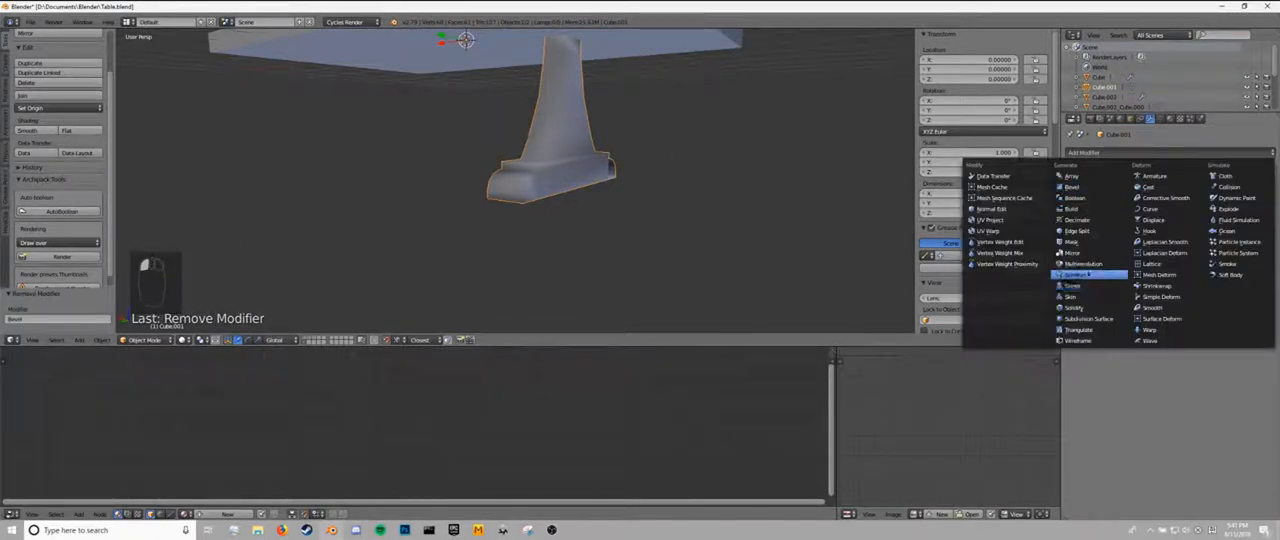
left_click(1072, 252)
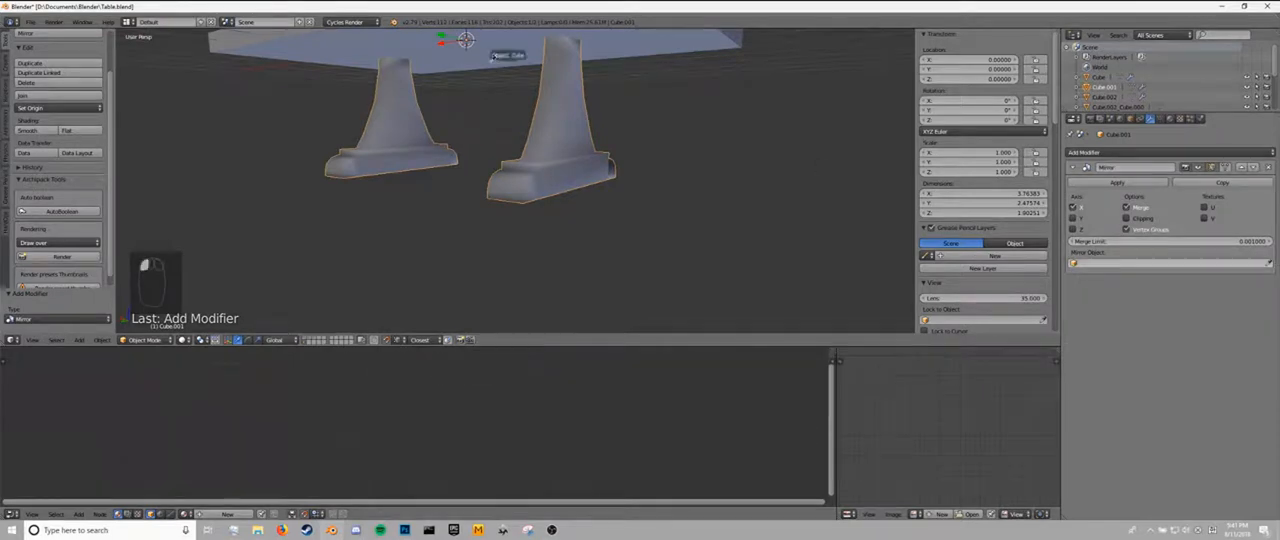
left_click(493, 57)
middle_click_drag(696, 200, 1009, 189)
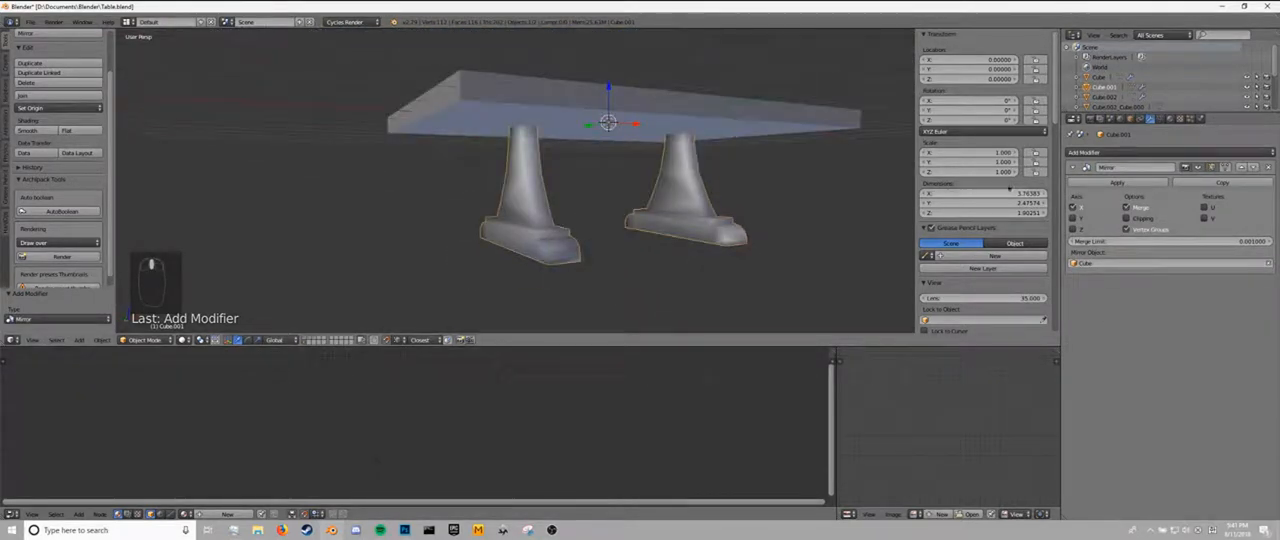
Apply the leg's Mirror modifier and join the two legs into the tabletop.
left_click(1117, 183)
scroll(571, 207, "up", 4)
scroll(571, 207, "down", 2)
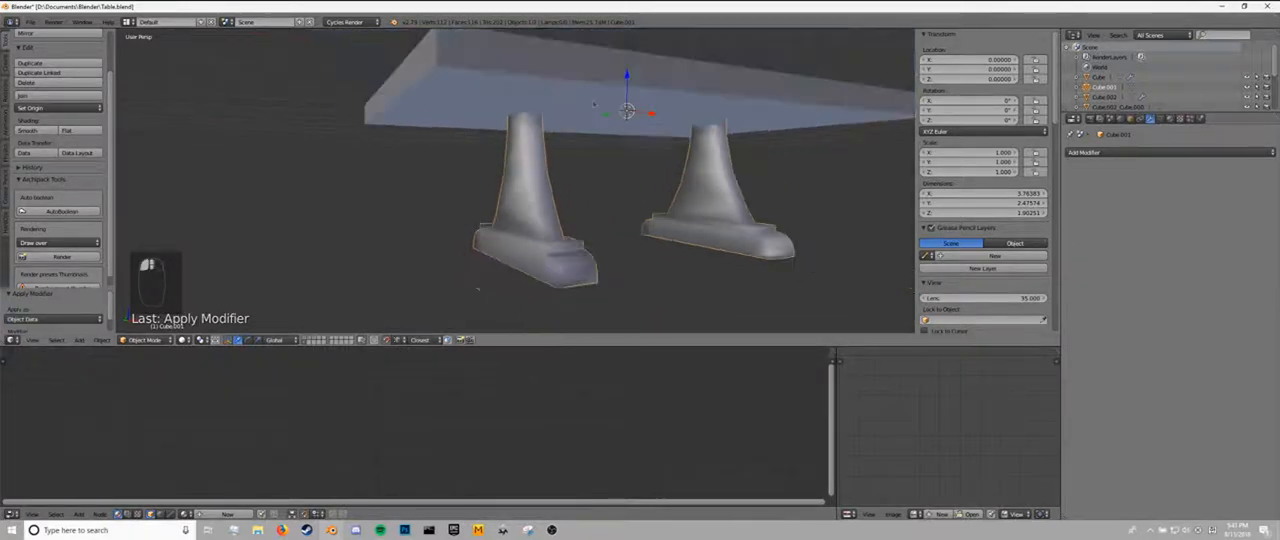
right_click(593, 104)
key("ctrl+j")
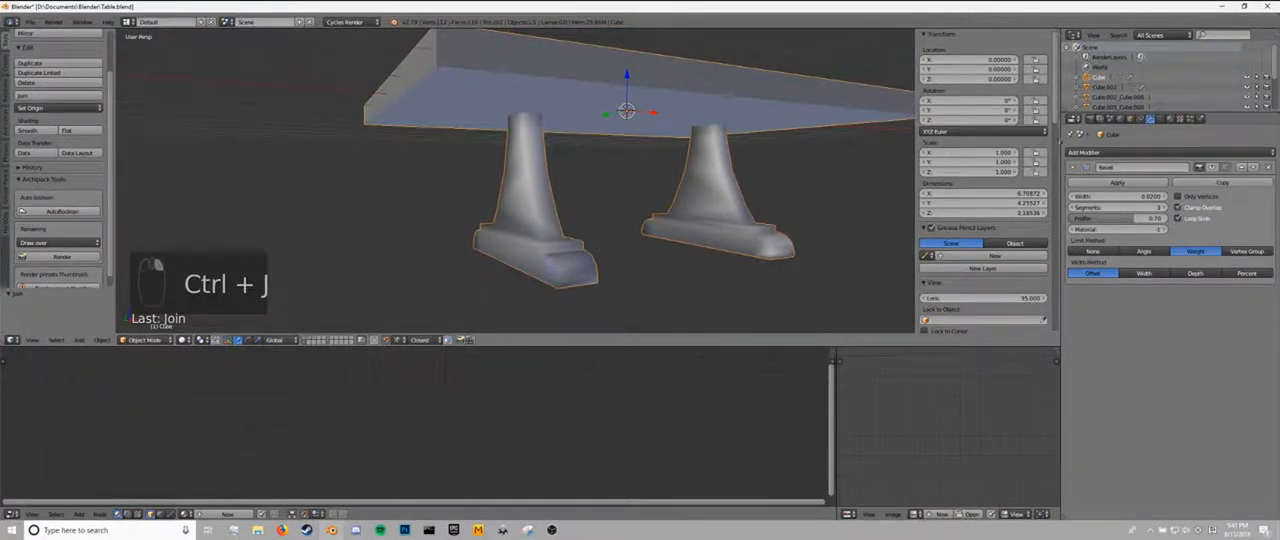
Remove the Bevel modifier from the joined table and open its mesh for editing with nothing selected.
left_click(1265, 167)
key("Tab")
key("a")
key("a")
middle_click_drag(494, 195, 615, 206)
key("a")
Fill the open side of the first leg's rounded foot end with a fan of faces built from its corner and curve edges.
middle_click_drag(482, 301, 491, 203)
scroll(563, 291, "up", 4)
right_click(494, 239)
right_click(545, 248, "shift")
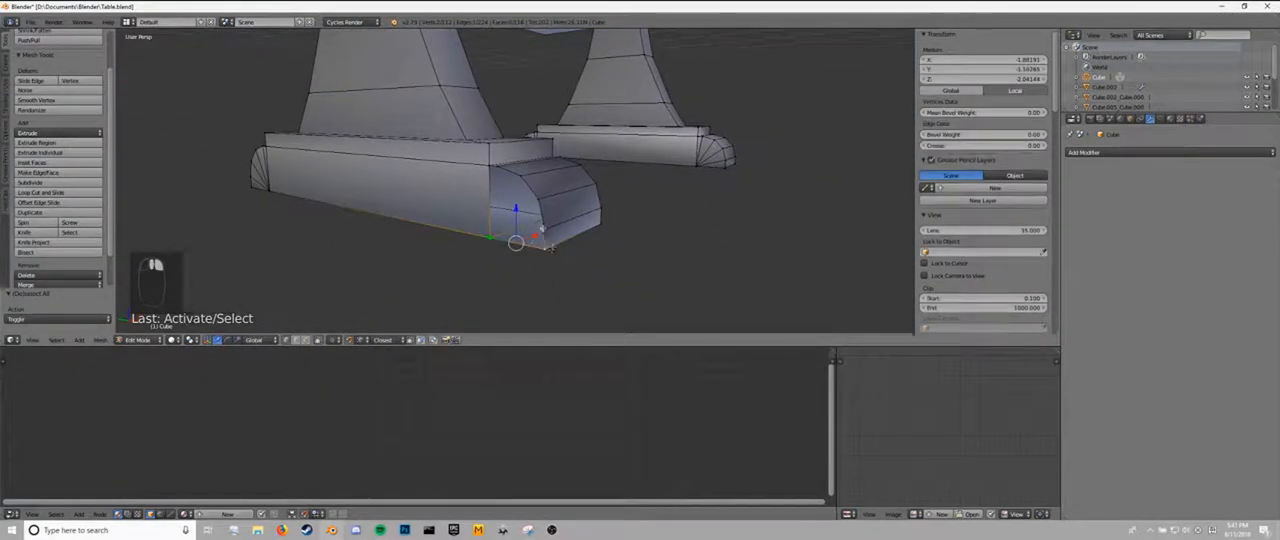
right_click(547, 229, "shift")
key("f")
right_click(546, 248, "shift")
right_click(542, 205, "shift")
key("f")
right_click(546, 228, "shift")
right_click(521, 178, "shift")
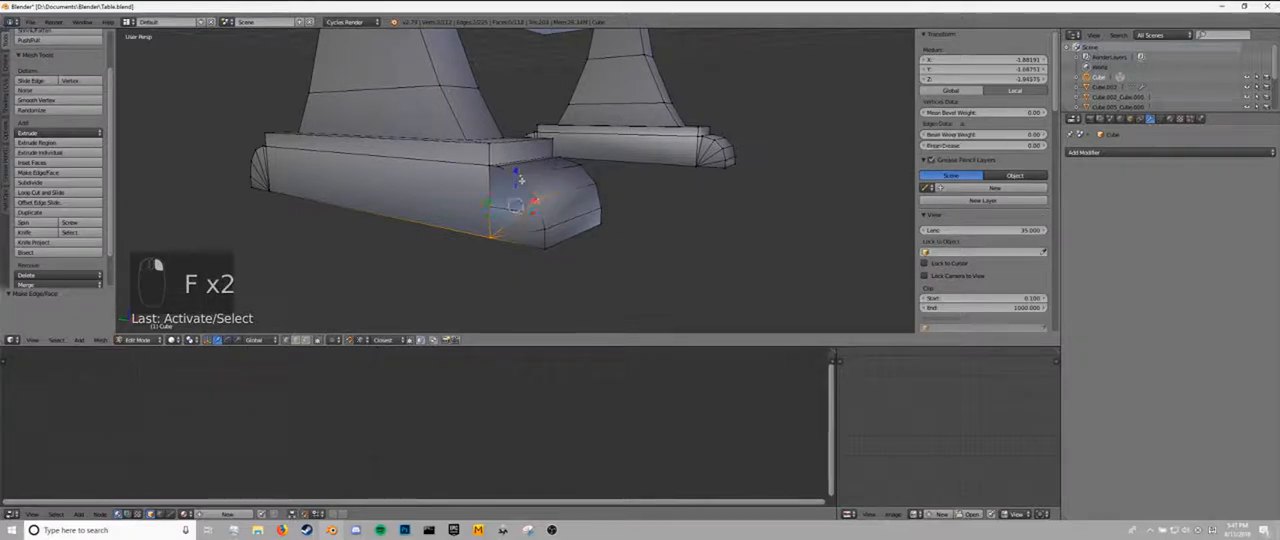
key("f")
right_click(540, 200, "shift")
right_click(492, 167, "shift")
key("f")
right_click(520, 179, "shift")
key("f")
key("a")
Close the matching open side of the other leg's rounded foot end with a fan of faces.
middle_click_drag(517, 179, 563, 181)
right_click(591, 235)
right_click(632, 231, "shift")
right_click(592, 218, "shift")
key("f")
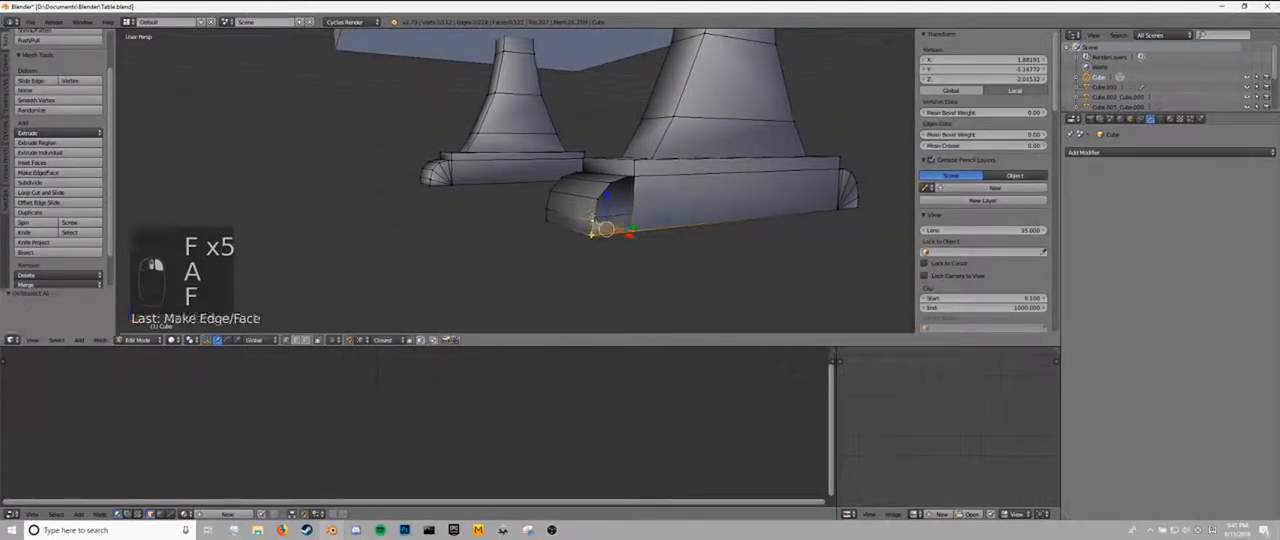
right_click(592, 234, "shift")
right_click(598, 201, "shift")
key("f")
right_click(593, 218, "shift")
right_click(597, 200, "shift")
key("f")
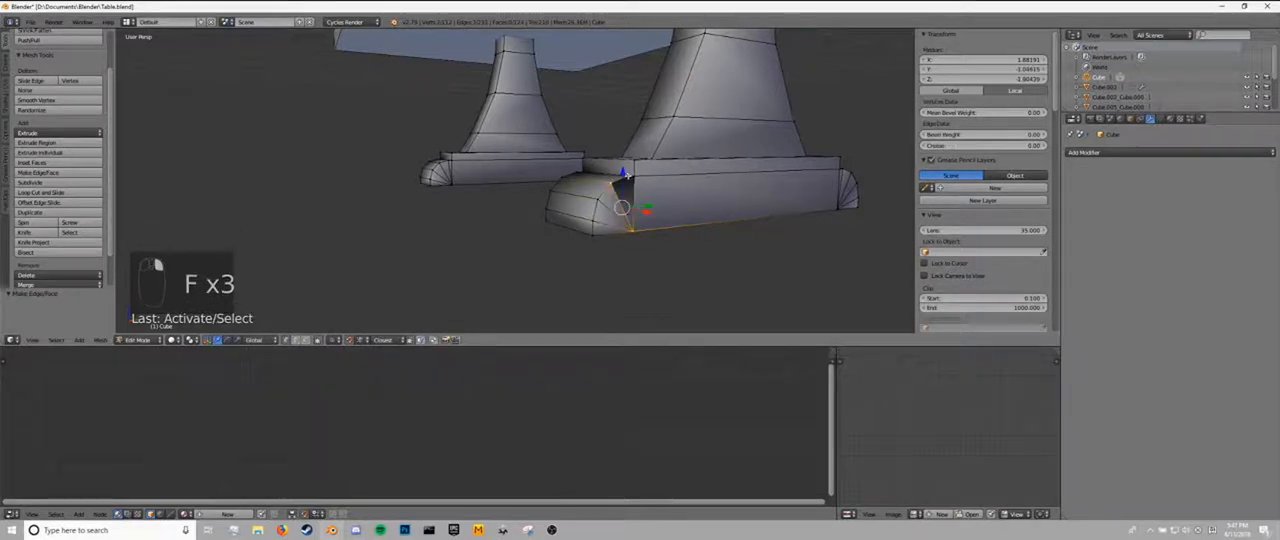
right_click(623, 177, "shift")
middle_click_drag(623, 177, 612, 193)
key("f")
right_click(589, 203, "shift")
right_click(615, 201, "shift")
key("f")
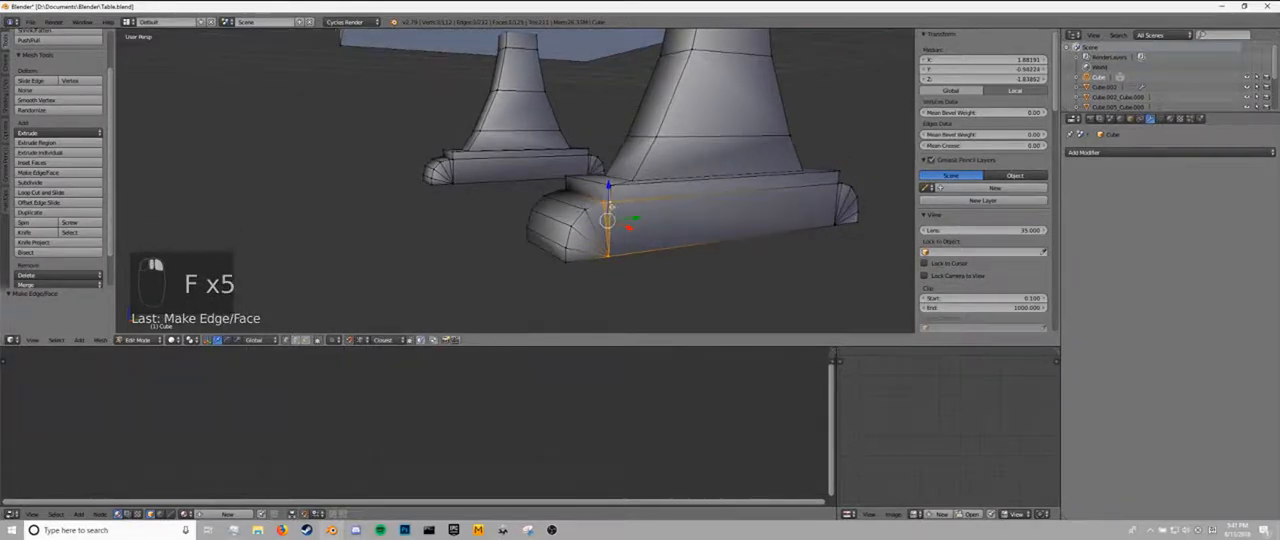
key("Tab")
scroll(520, 219, "down", 2)
scroll(520, 219, "down", 2)
mouse_move(520, 219)
middle_mouse_down()
mouse_move(613, 220)
mouse_move(506, 203)
mouse_move(502, 224)
middle_mouse_up()
Clear the mesh selection and select all of the table's sharp edges, working in edge selection mode.
key("Tab")
key("a")
key("a")
key("a")
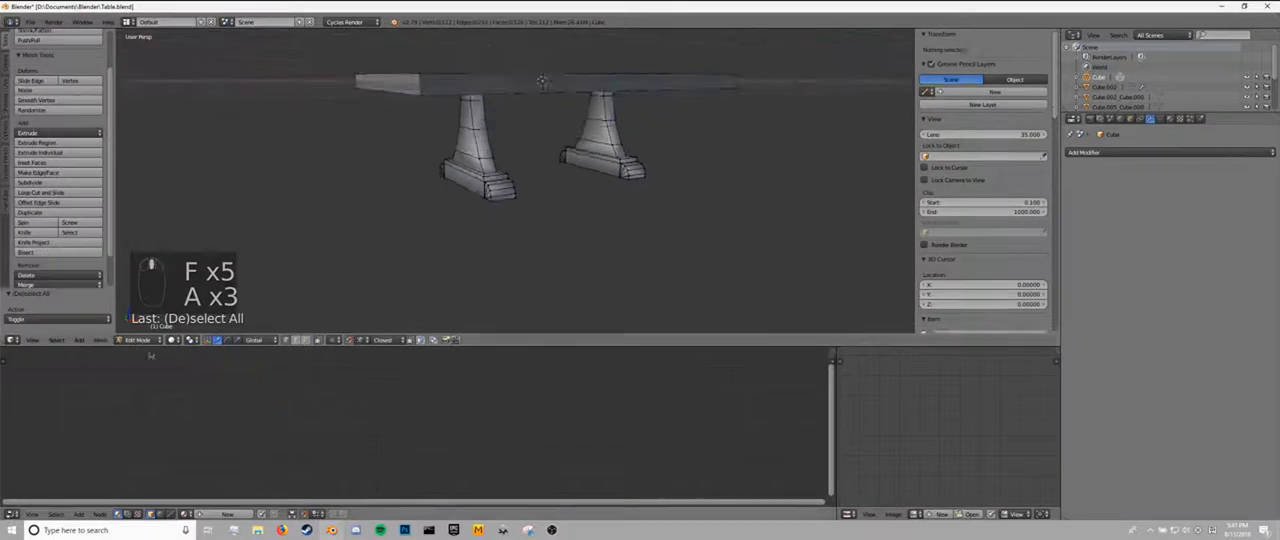
left_click(55, 340)
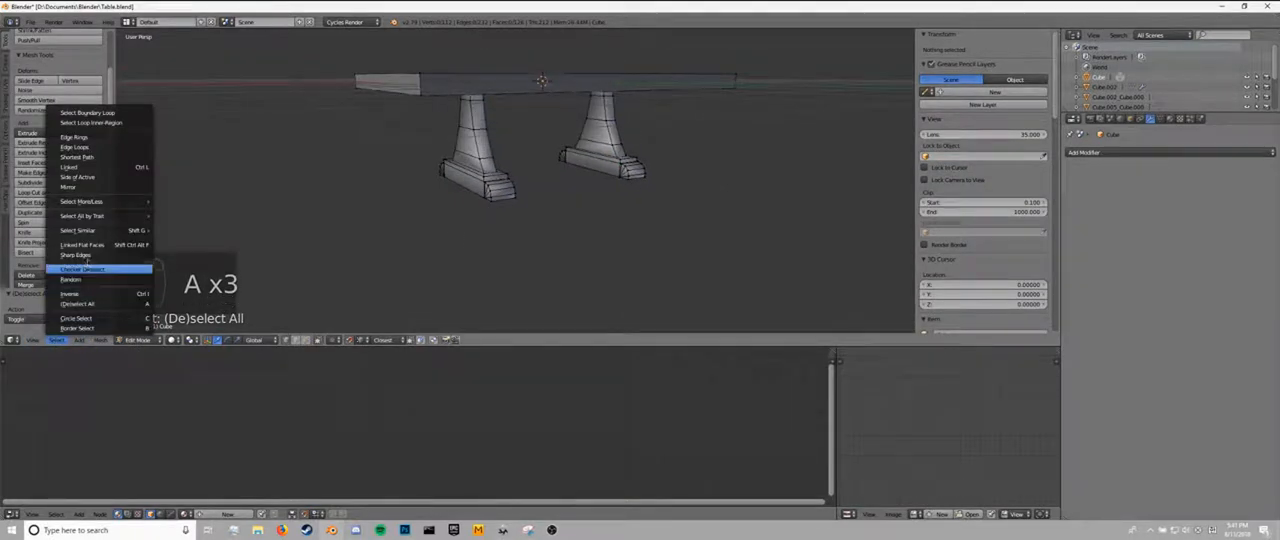
left_click(86, 262)
middle_click_drag(400, 185, 406, 203)
scroll(406, 203, "up", 4)
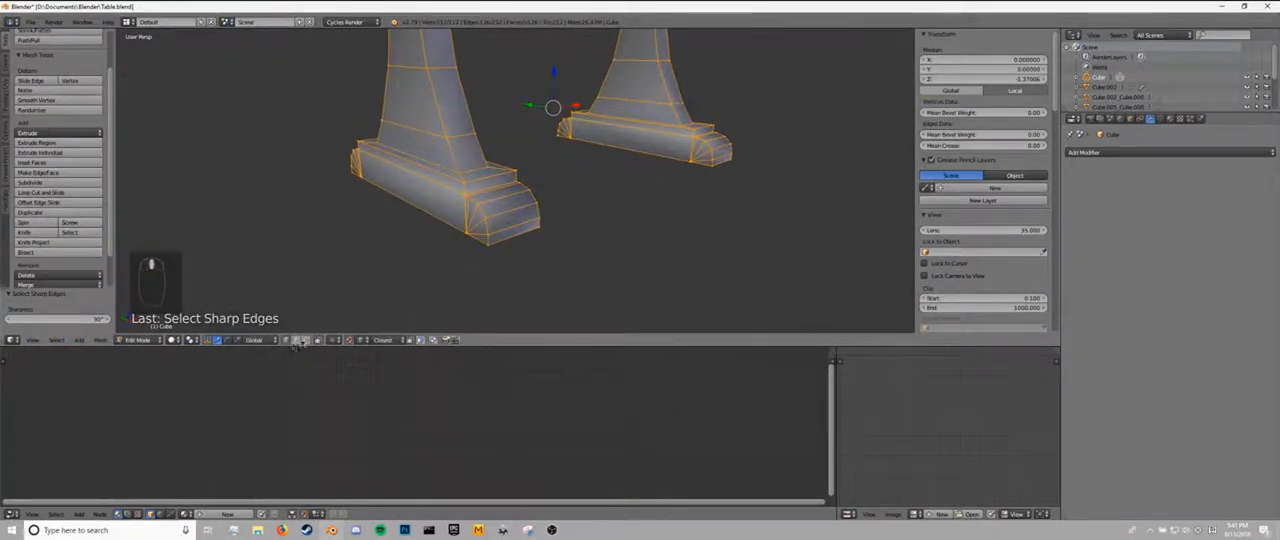
left_click(305, 341)
scroll(528, 234, "up", 2)
middle_click_drag(528, 234, 498, 203)
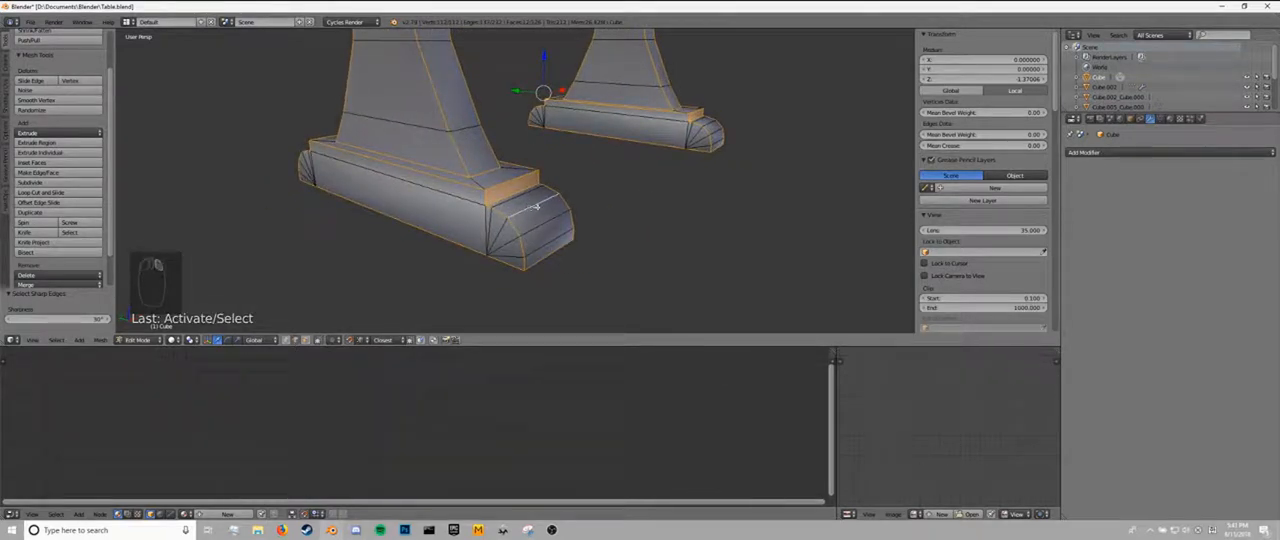
mouse_move(535, 206)
middle_mouse_down()
mouse_move(503, 206)
mouse_move(477, 243)
mouse_move(538, 121)
mouse_move(515, 204)
middle_mouse_up()
Mark the selected edges as sharp, set their mean bevel weight to 1.00 and return to Object Mode.
key("ctrl+e")
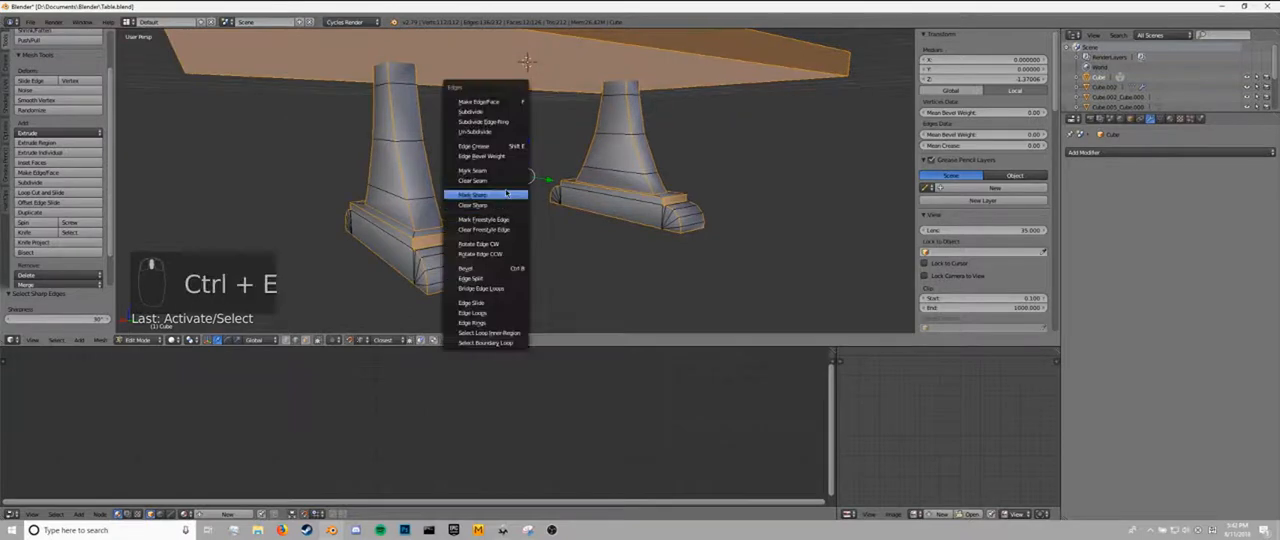
left_click(506, 198)
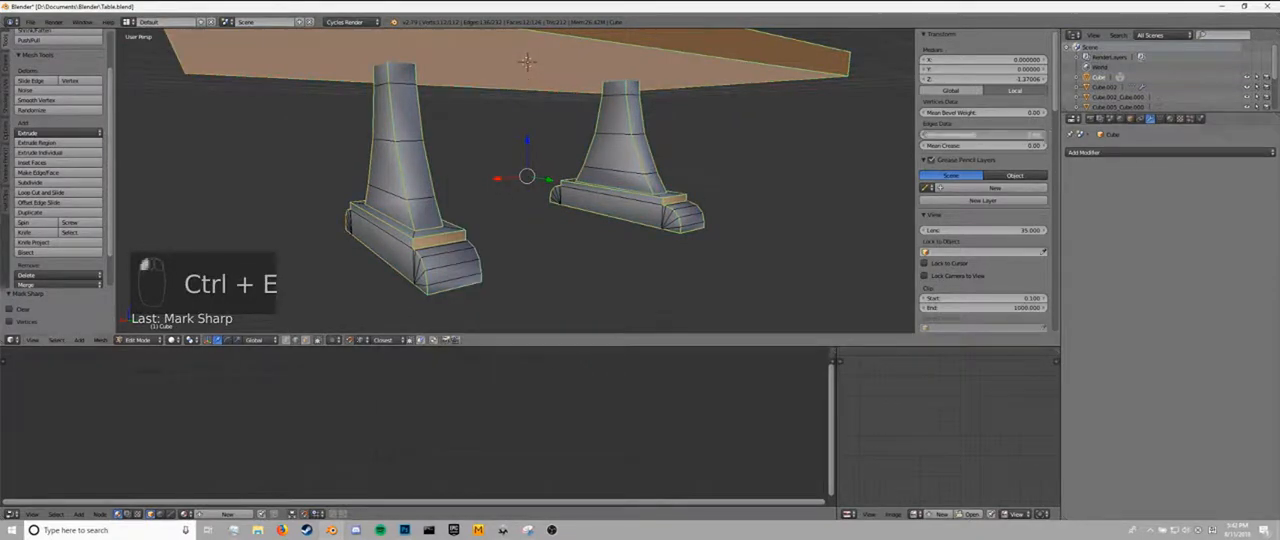
key("Tab")
scroll(662, 143, "down", 3)
scroll(677, 156, "up", 3)
middle_click_drag(662, 143, 675, 150)
scroll(663, 151, "down", 3)
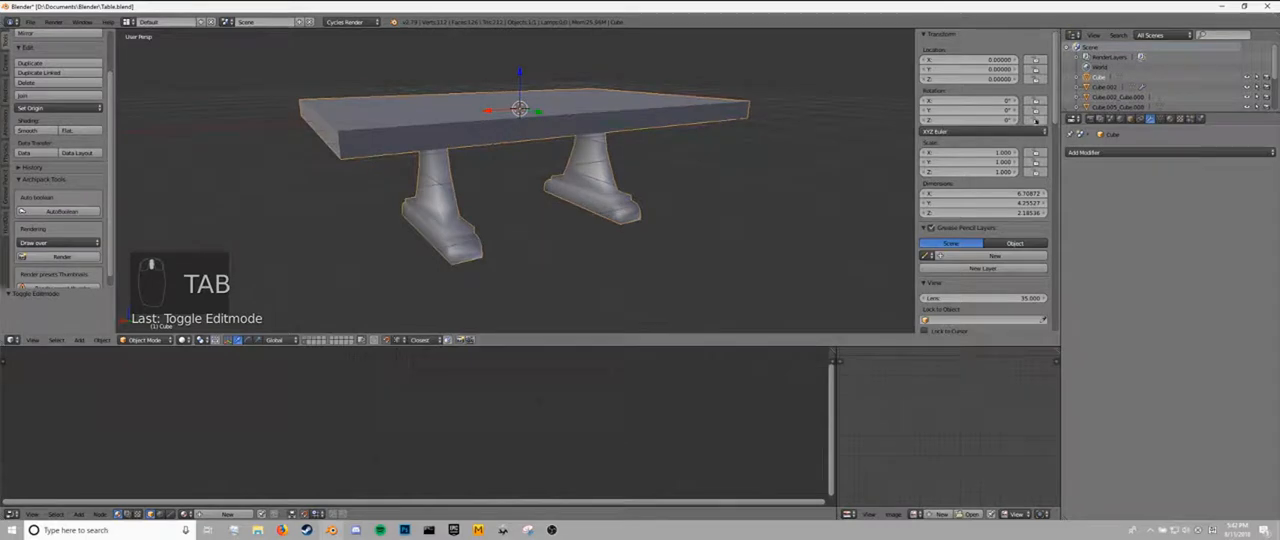
Enable Auto Smooth for the table mesh's normals.
left_click(1083, 153)
left_click(1160, 119)
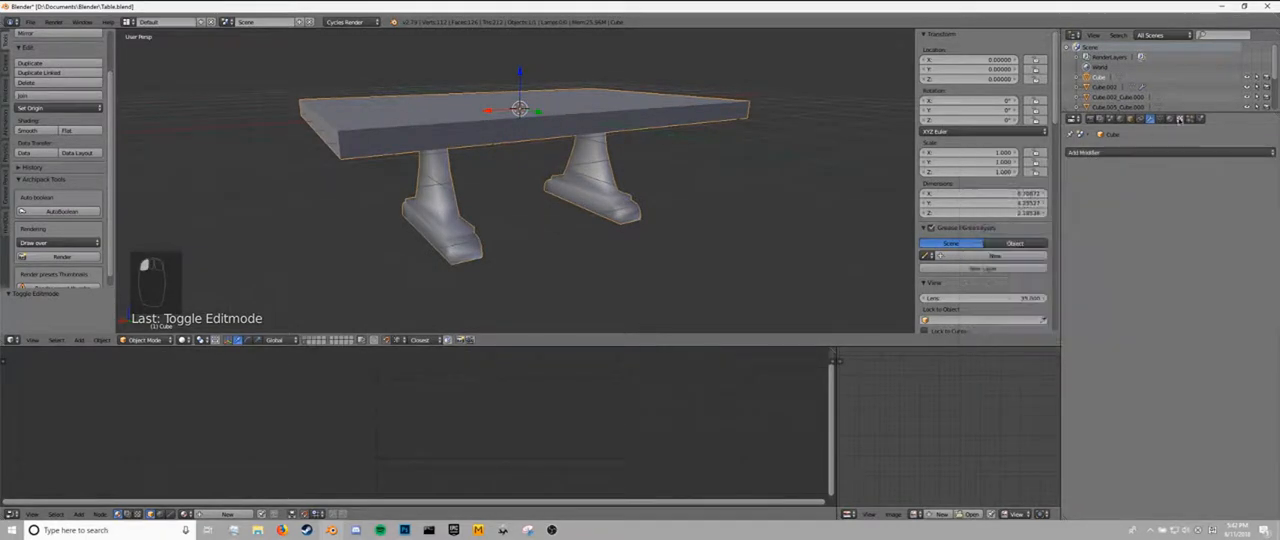
left_click(1107, 178)
mouse_move(640, 175)
middle_mouse_down()
mouse_move(663, 166)
mouse_move(522, 174)
mouse_move(527, 190)
mouse_move(600, 185)
mouse_move(993, 140)
middle_mouse_up()
Add a Bevel modifier to the table with 3 segments and the limit method set to Weight.
left_click(1150, 119)
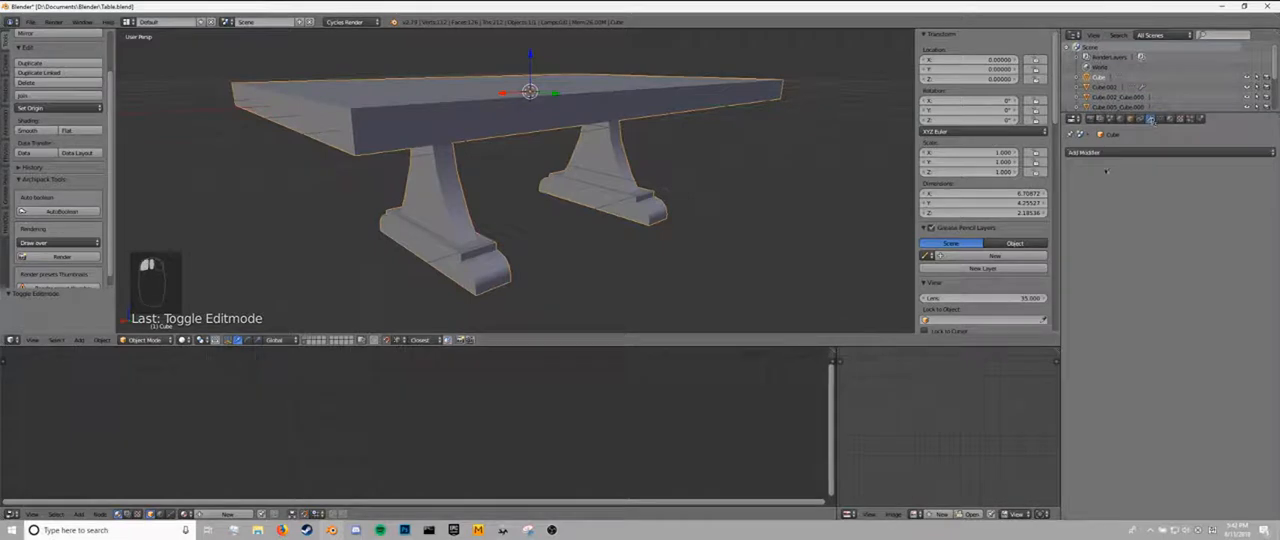
left_click(1102, 153)
left_click(1093, 192)
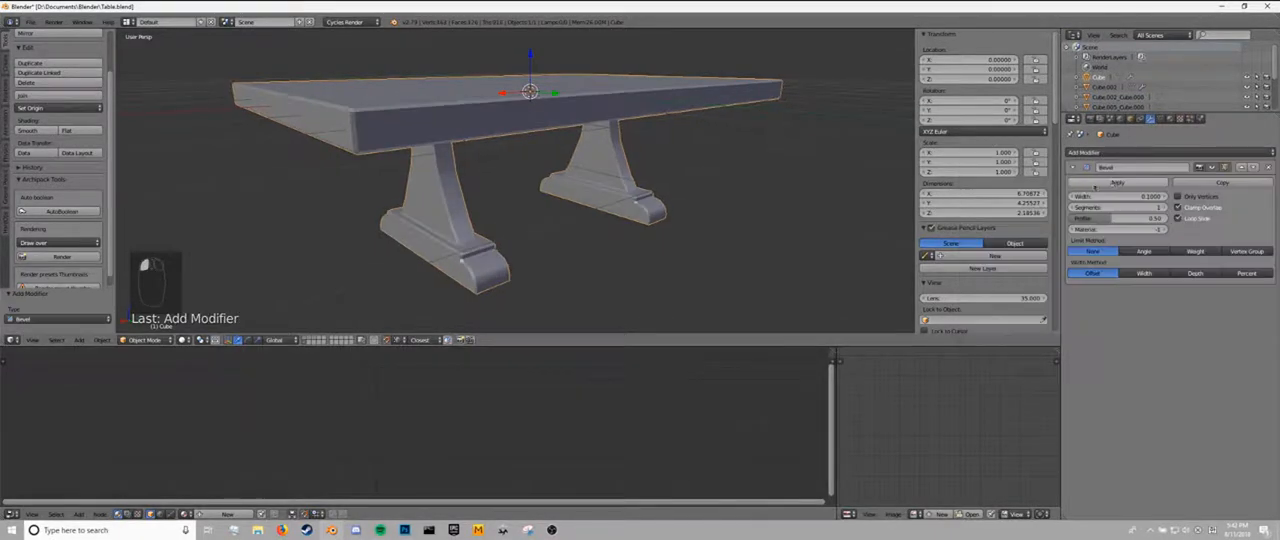
left_click(1161, 207)
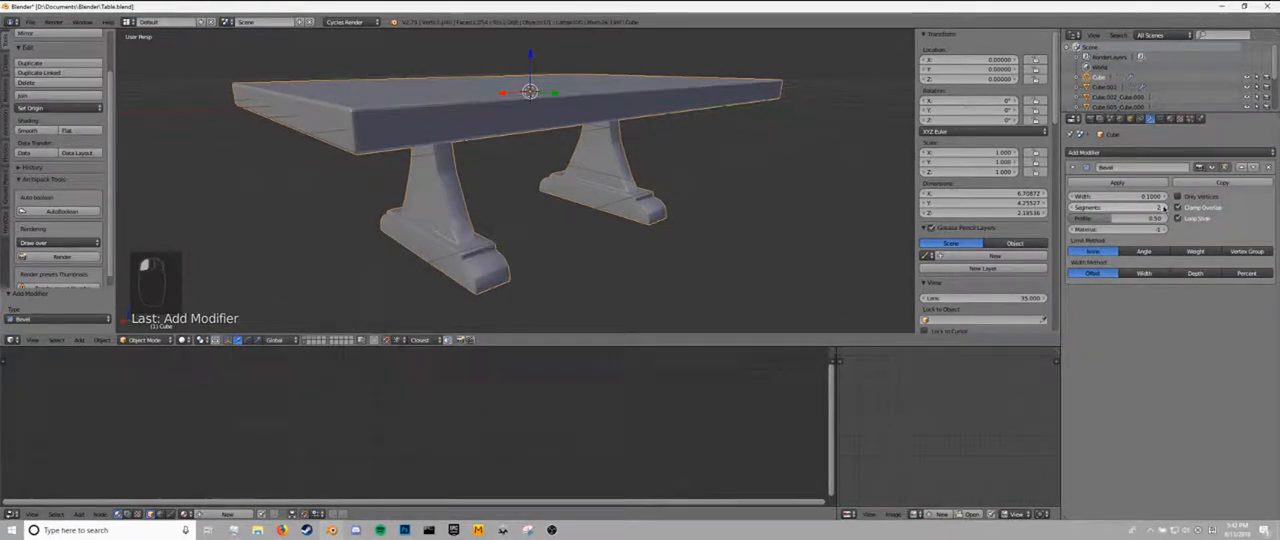
scroll(720, 204, "up", 8)
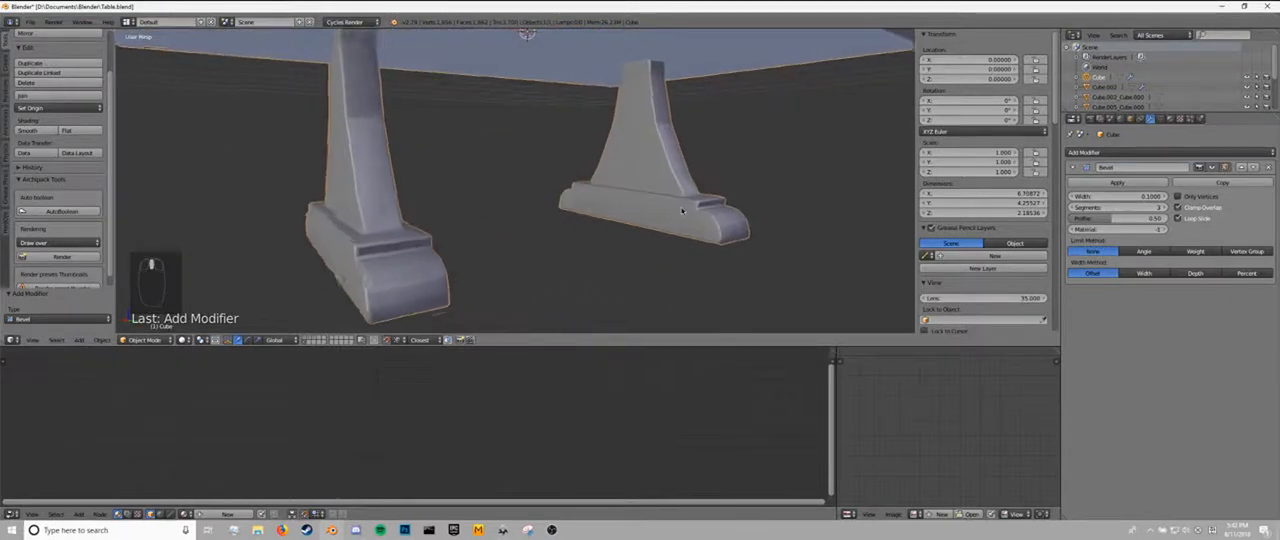
scroll(682, 210, "down", 5)
key("Tab")
key("Tab")
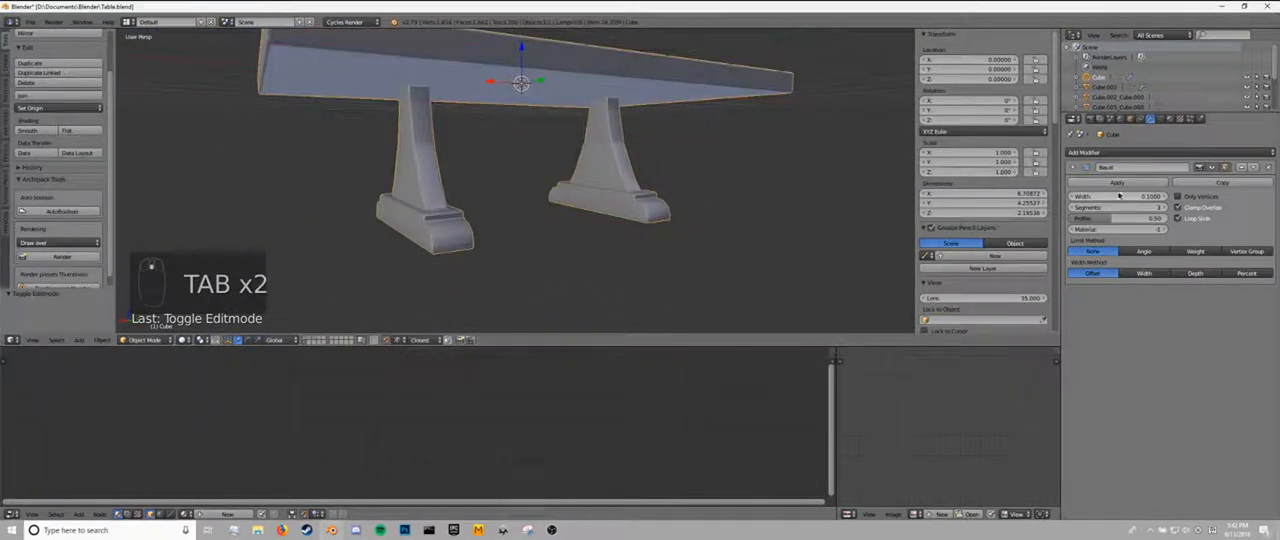
left_click(1195, 251)
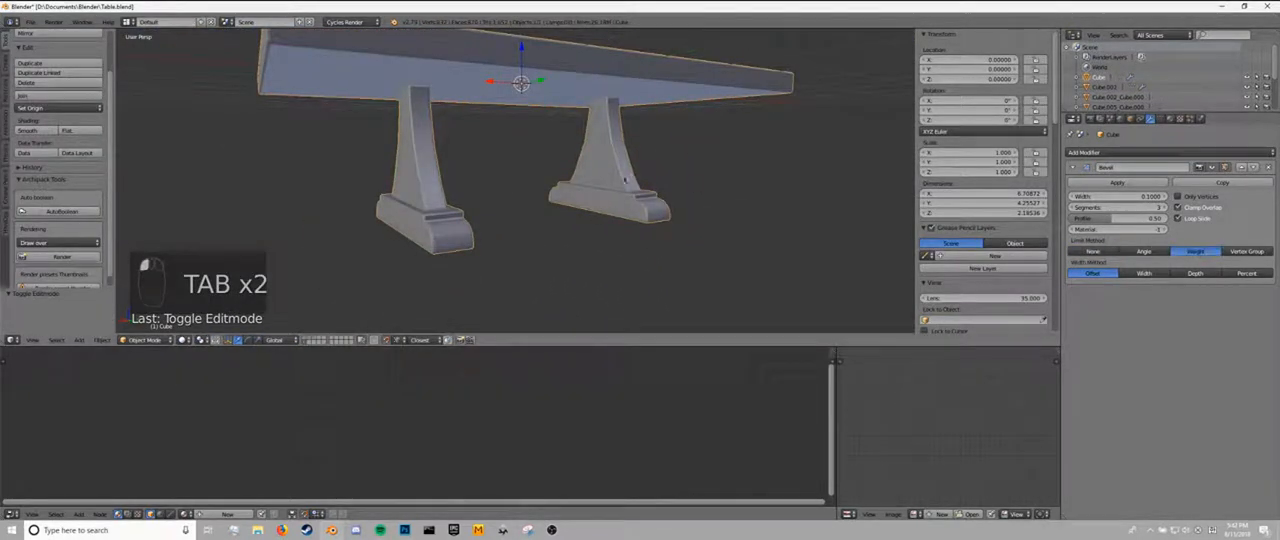
Inspect the bevelled legs and feet, and check the bevel weight of the tabletop's vertical corner edge.
middle_click_drag(664, 181, 588, 180)
scroll(588, 180, "up", 8)
key("Tab")
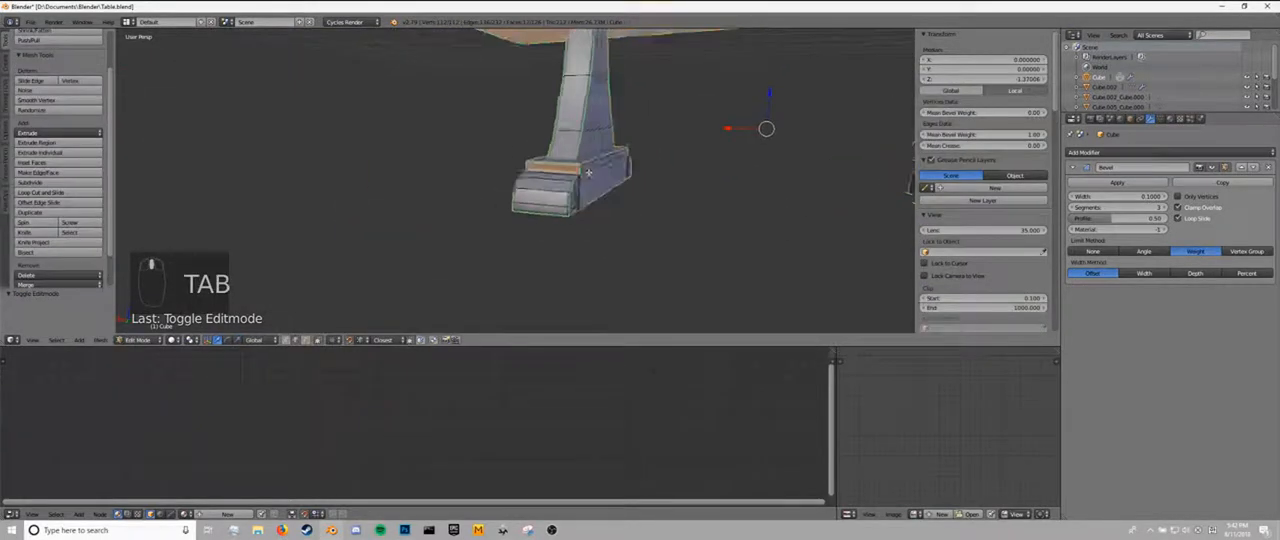
key("Tab")
scroll(527, 181, "down", 8)
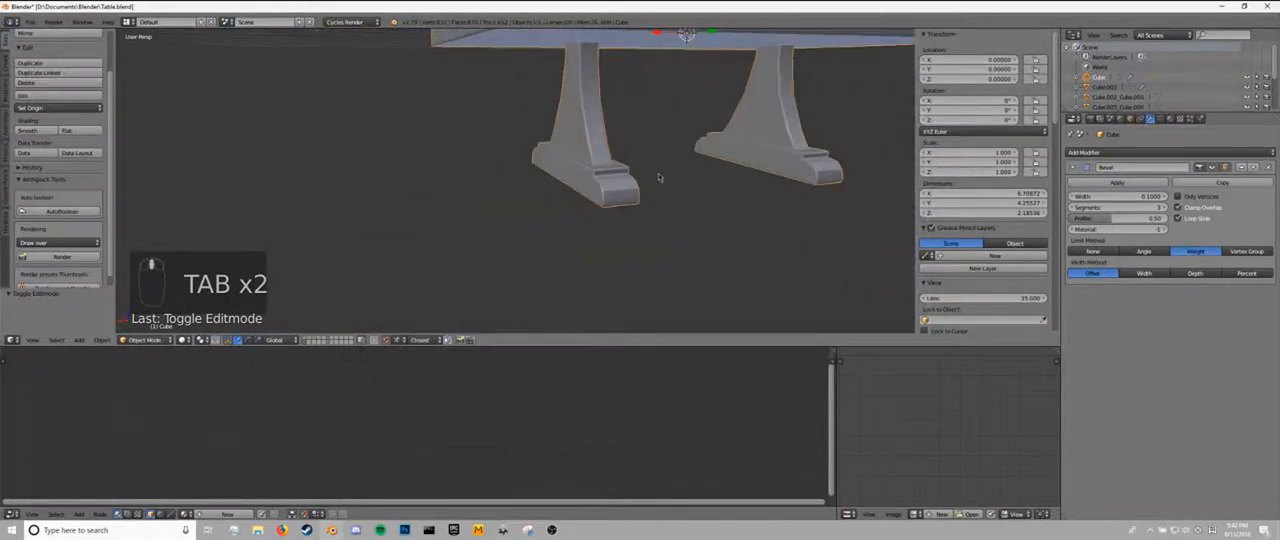
middle_click_drag(562, 209, 619, 251)
key("Tab")
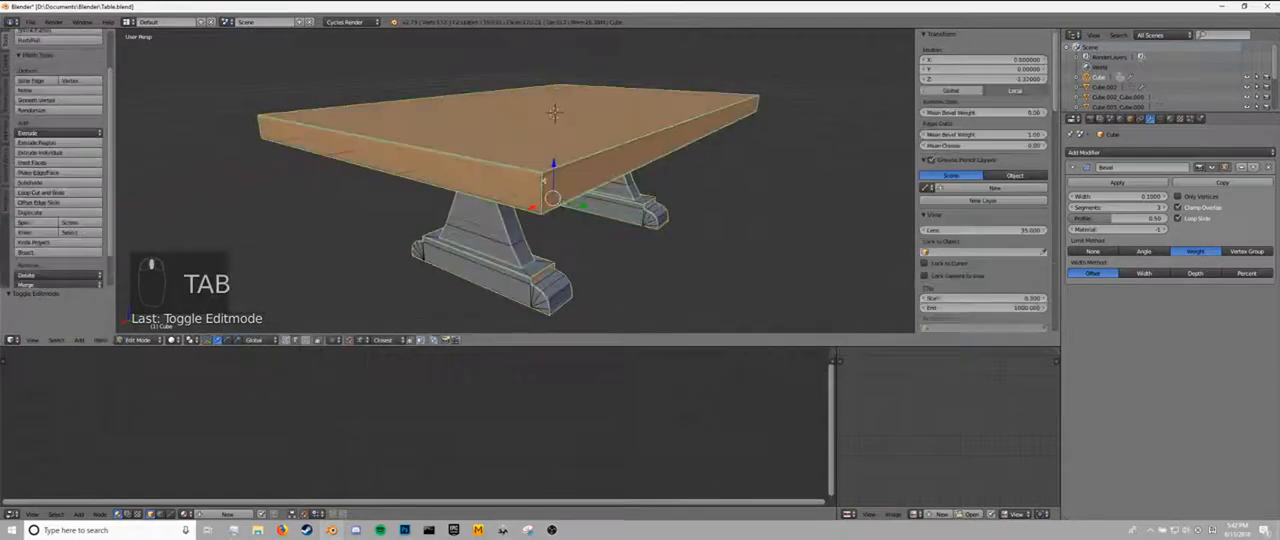
right_click(540, 193)
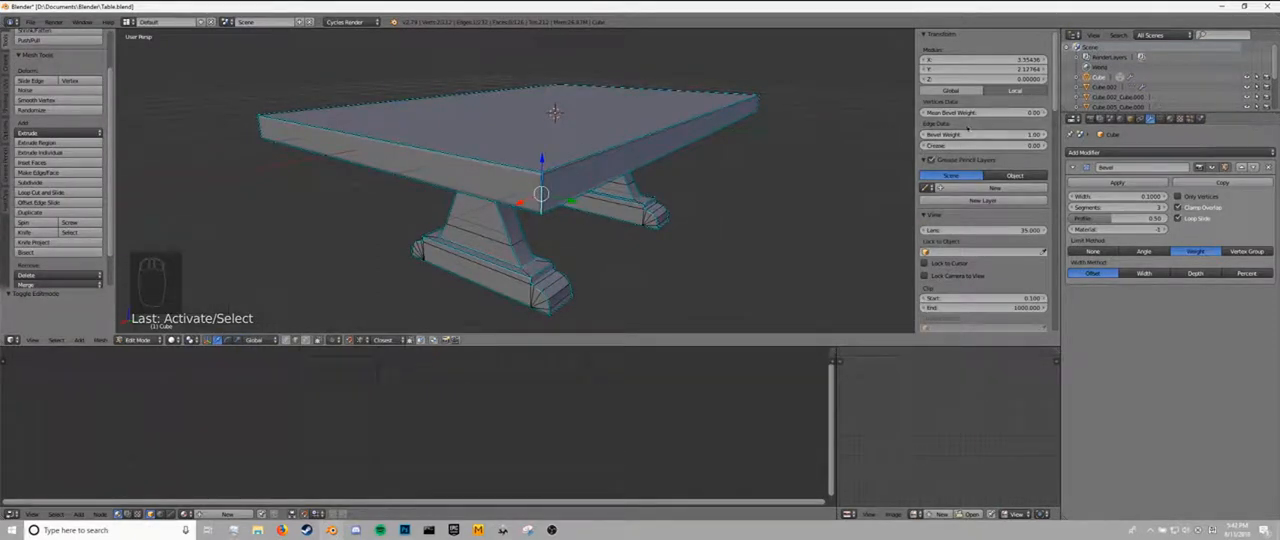
Set the table's Bevel modifier to a width of 0.02 and a profile of 0.70.
key("Tab")
middle_click_drag(660, 138, 890, 205)
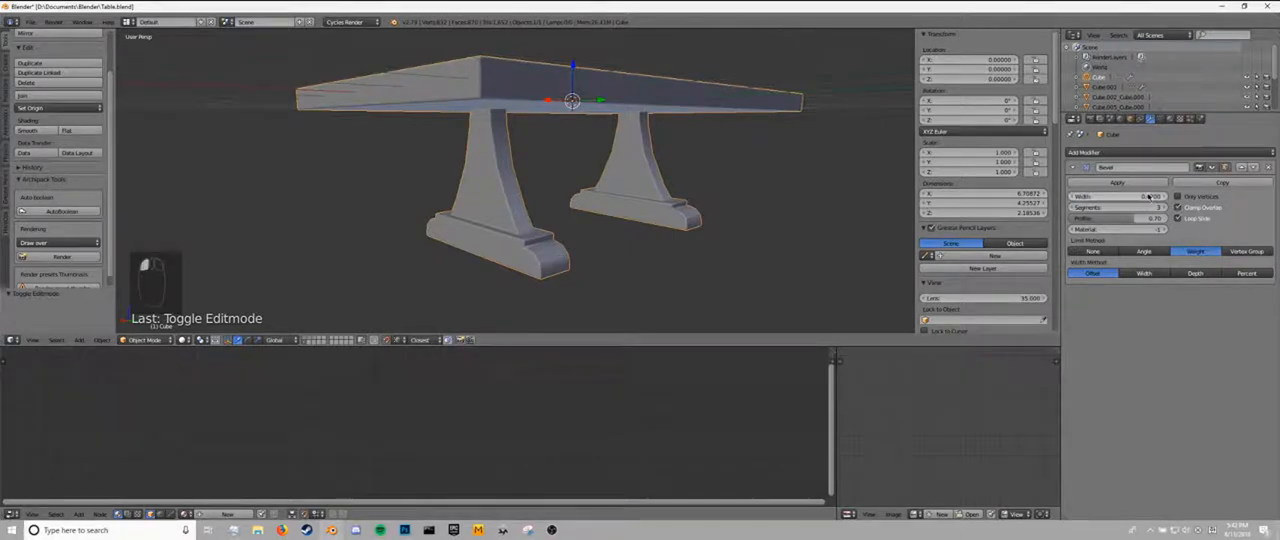
key("Tab")
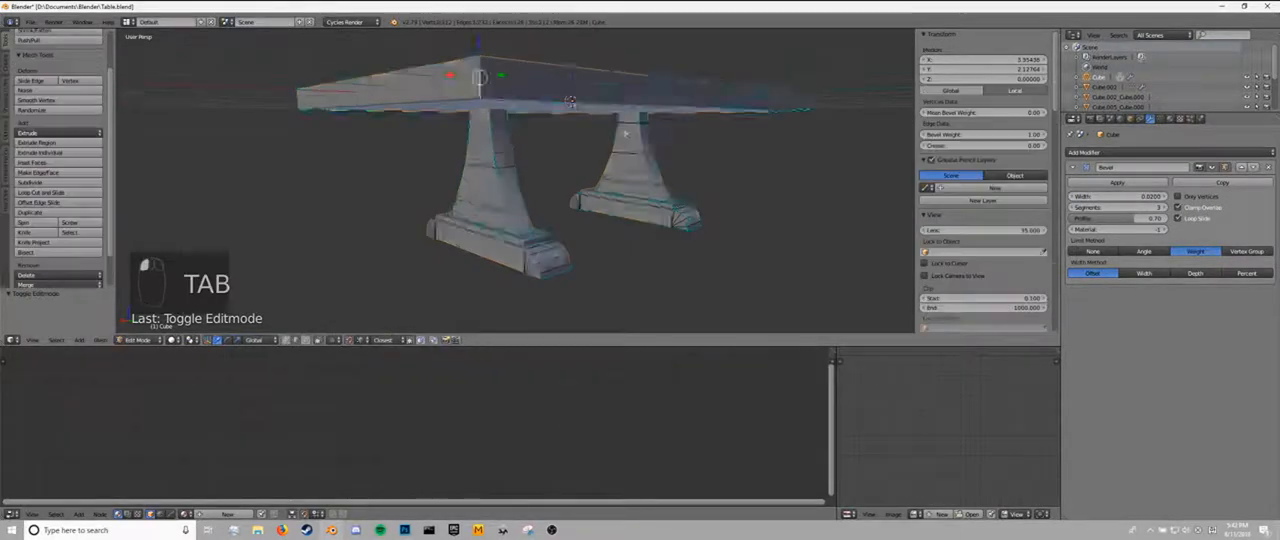
middle_click_drag(628, 108, 584, 128)
key("Tab")
key("Tab")
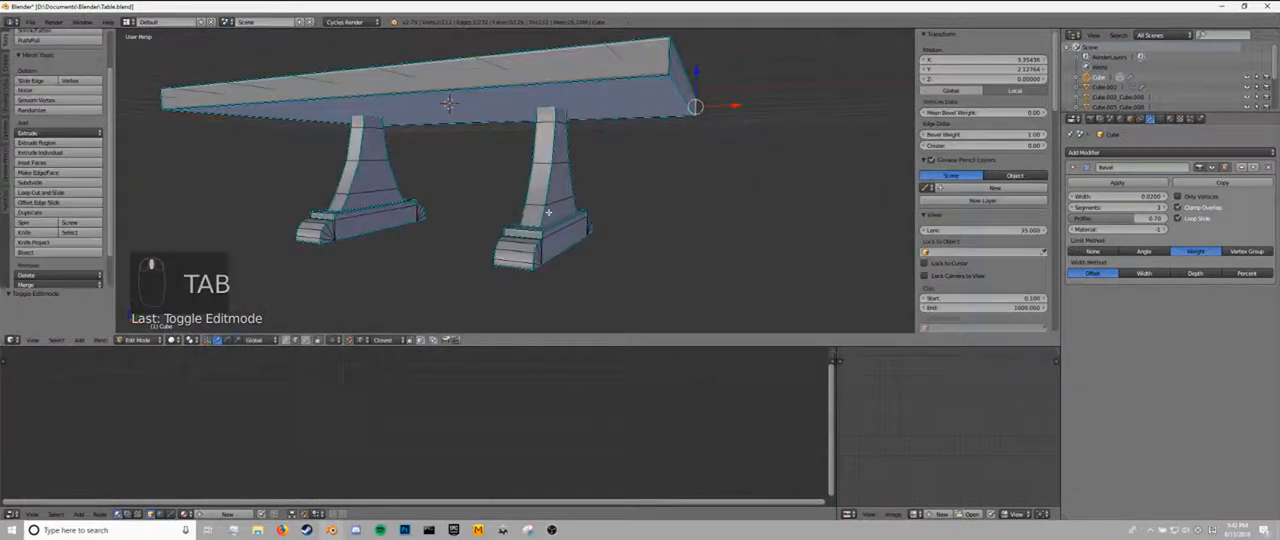
Select all sharp edges of the table mesh again and deselect those belonging to the tabletop.
key("a")
key("a")
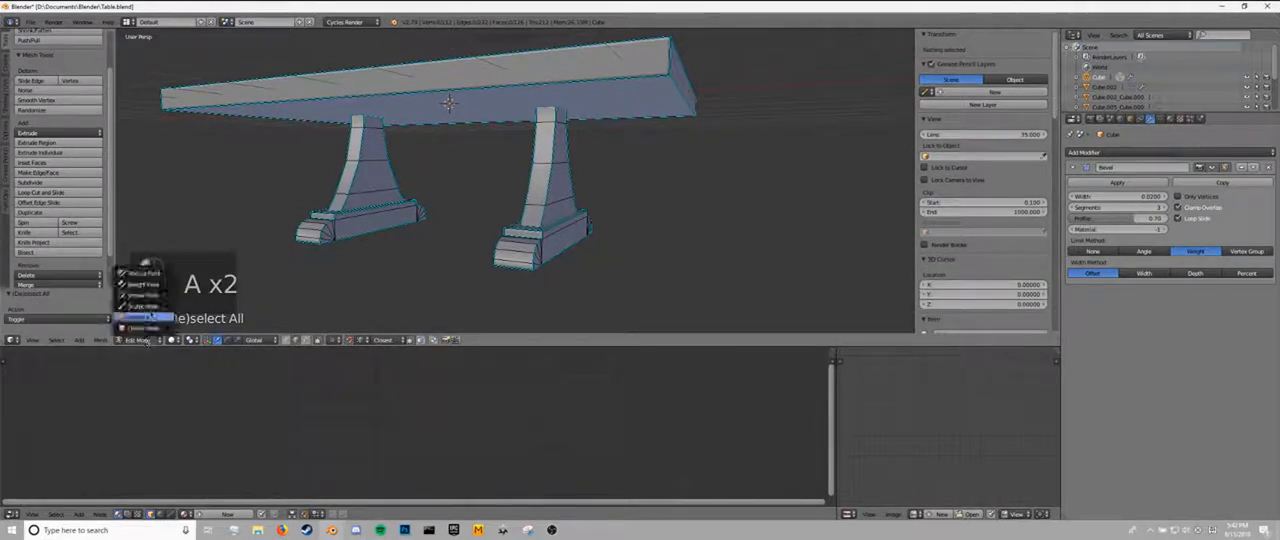
left_click(56, 340)
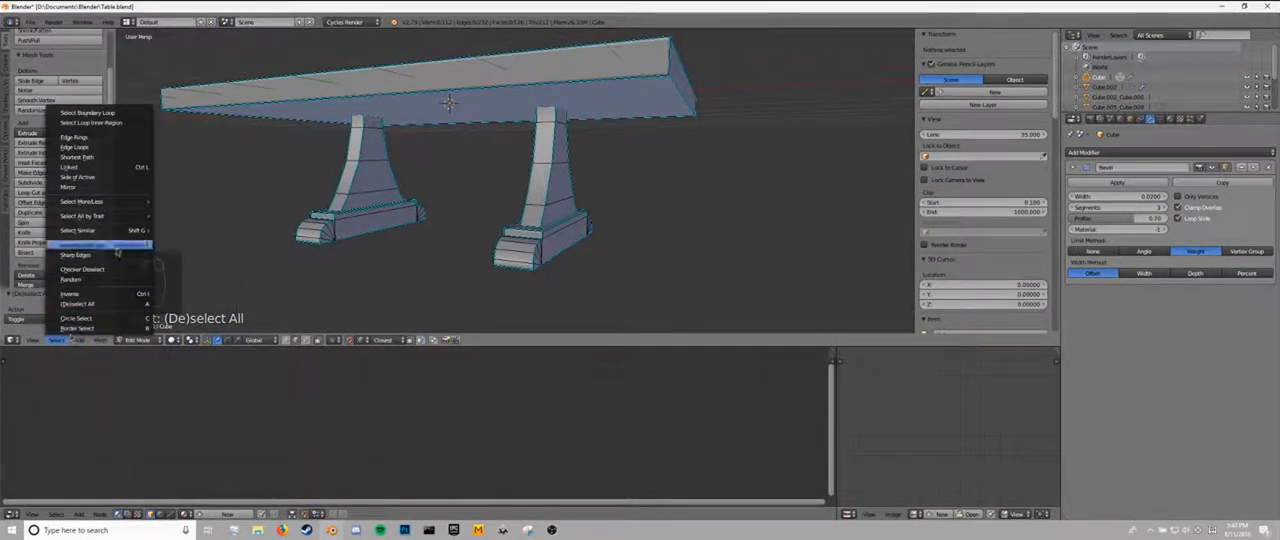
left_click(75, 255)
middle_click_drag(478, 180, 593, 188)
key("z")
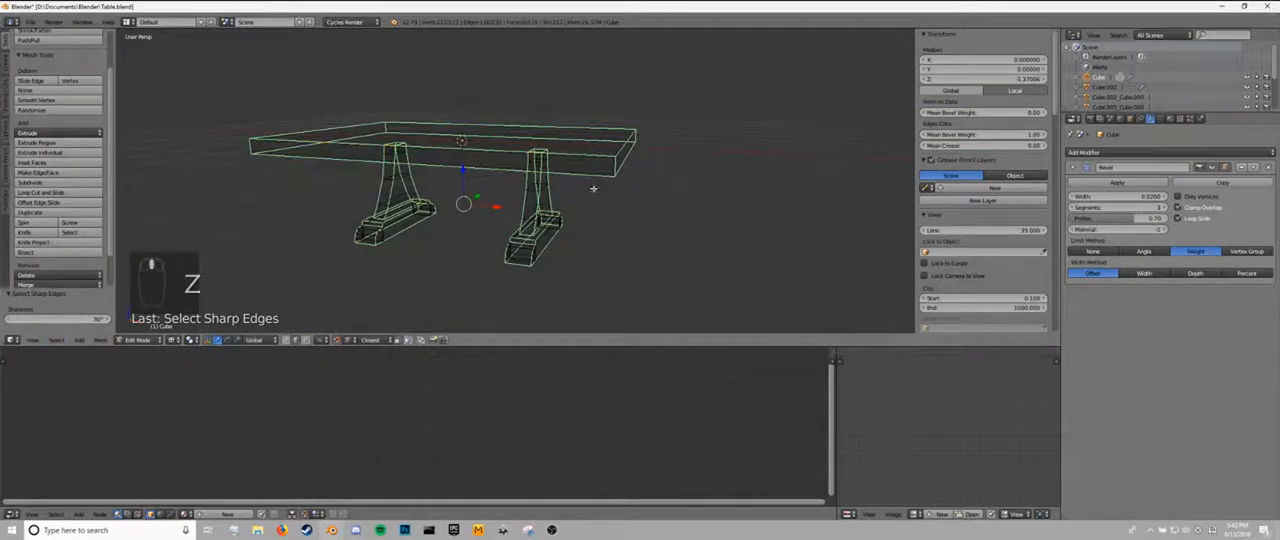
left_click_drag(615, 174, 641, 133)
middle_click_drag(264, 152, 351, 123)
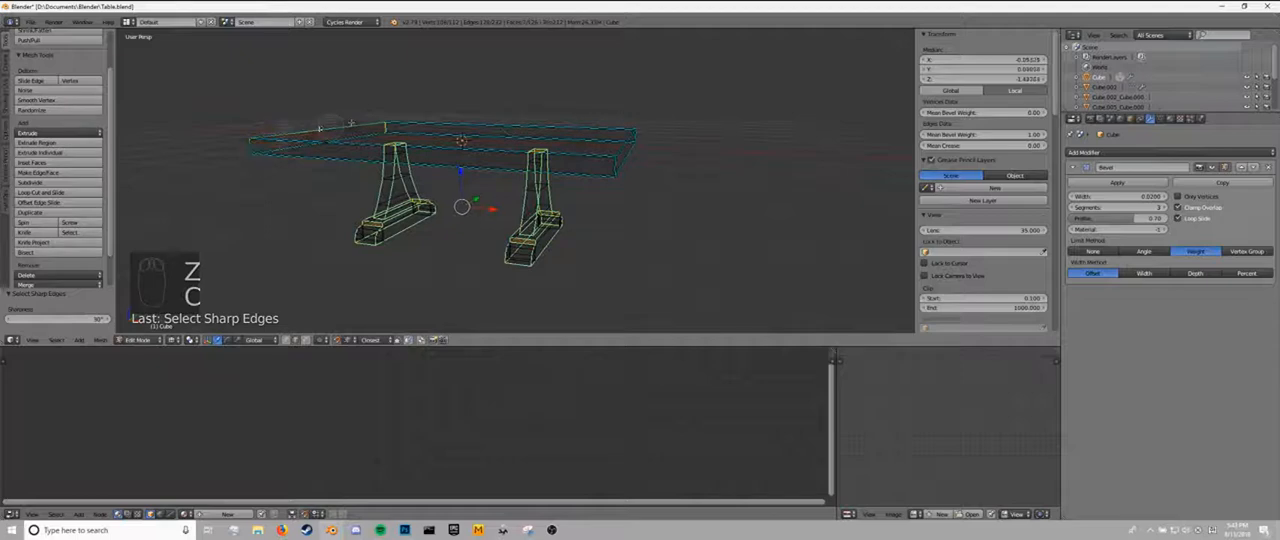
key("z")
Set the mean bevel weight of the selected leg and foot edges to 0.50 and return to Object Mode.
mouse_move(482, 139)
middle_mouse_down()
mouse_move(472, 155)
mouse_move(463, 146)
middle_mouse_up()
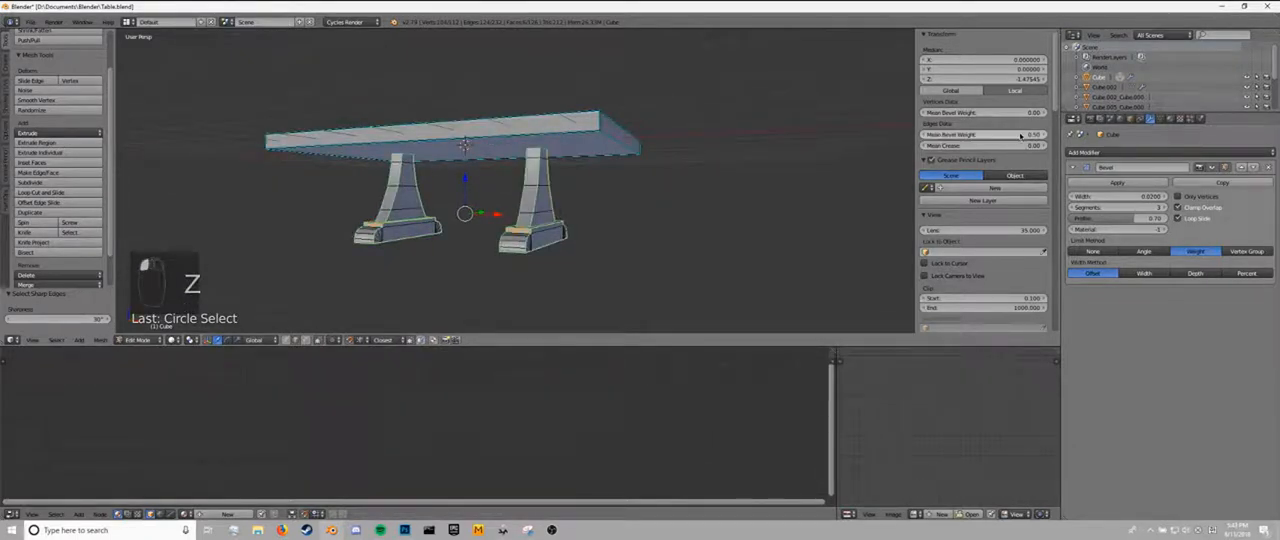
key("Tab")
middle_click_drag(649, 171, 612, 197)
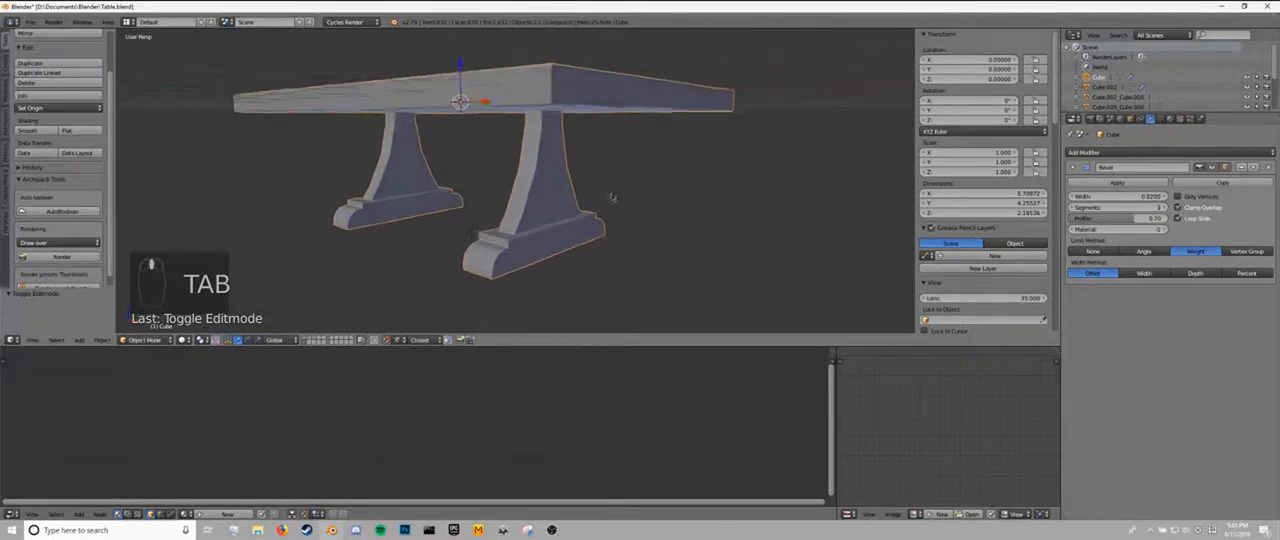
Set the Bevel modifier's width to 0.04 and apply smooth shading to the table.
type(".04")
key("Return")
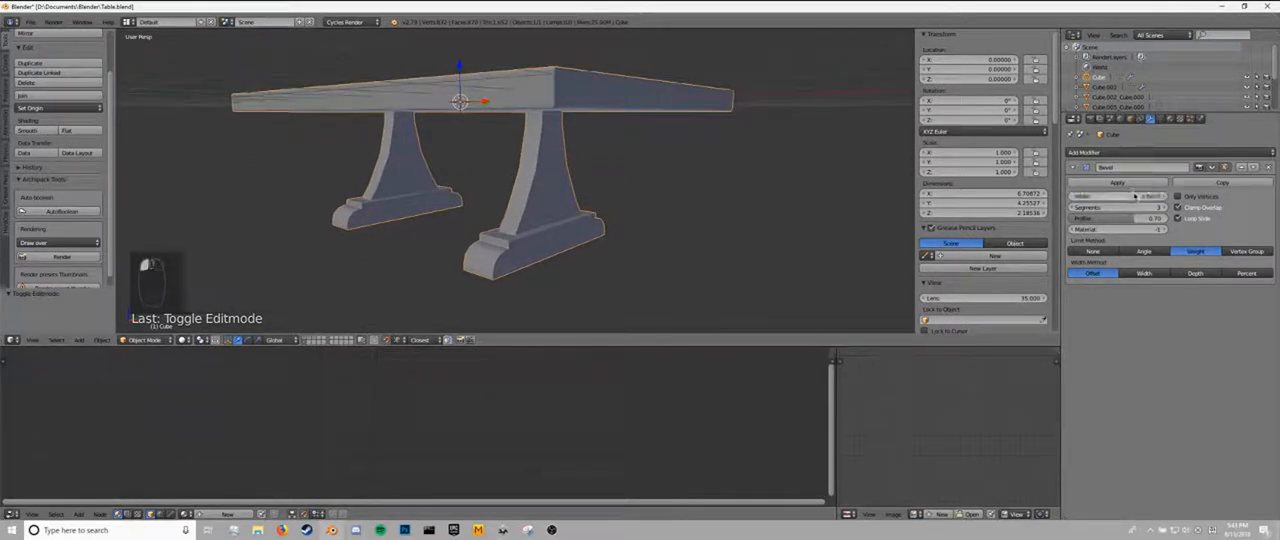
middle_click_drag(593, 58, 550, 140)
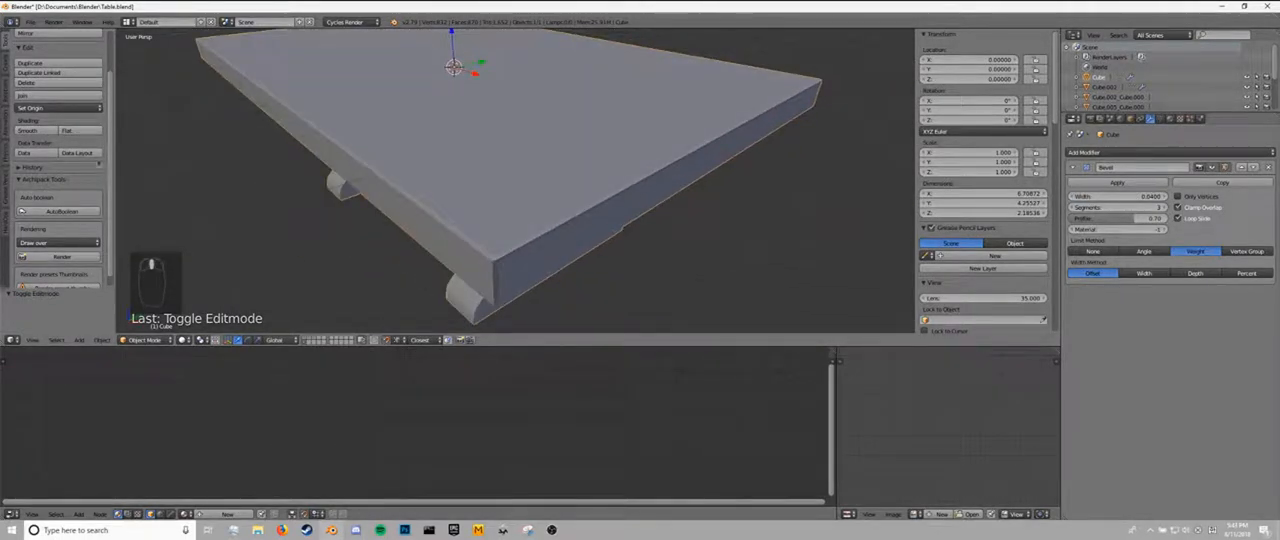
left_click(28, 130)
middle_click_drag(380, 175, 424, 177)
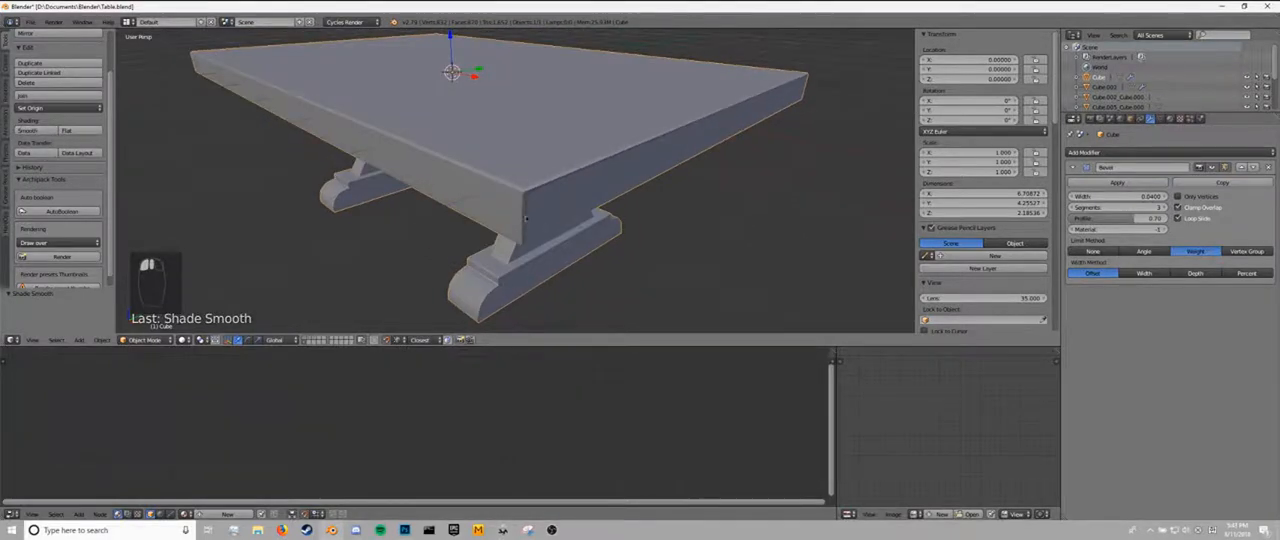
Enter Edit Mode, select the whole table mesh and unwrap it with Smart UV Project using an island margin of 0.01.
middle_click_drag(526, 218, 554, 207)
key("Tab")
key("Tab")
key("Tab")
key("a")
key("a")
key("a")
key("a")
key("a")
key("a")
key("u")
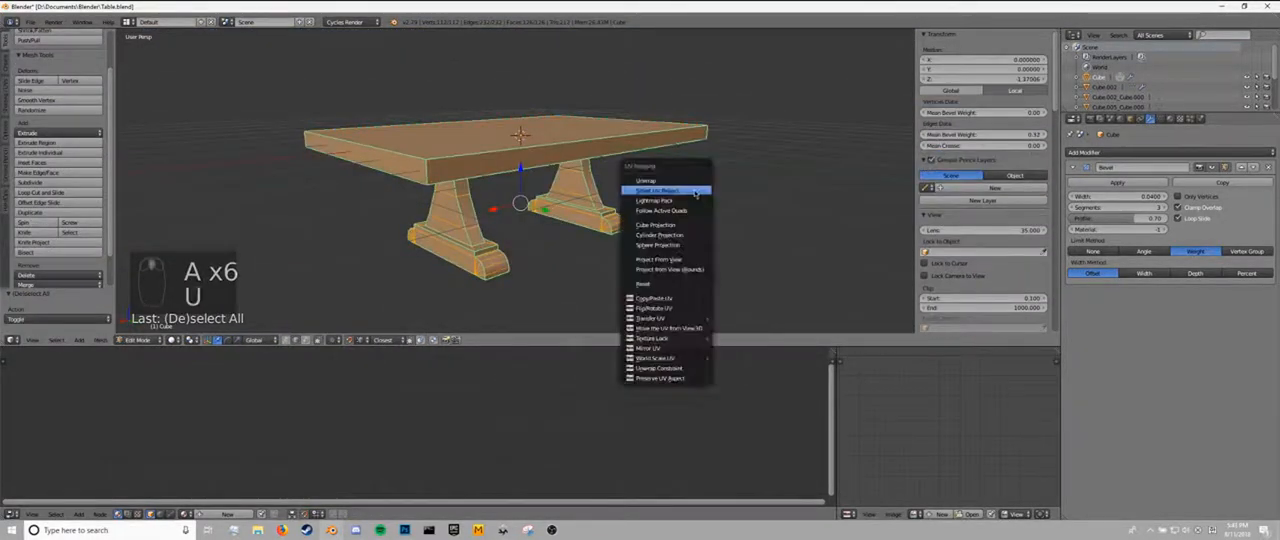
left_click(692, 192)
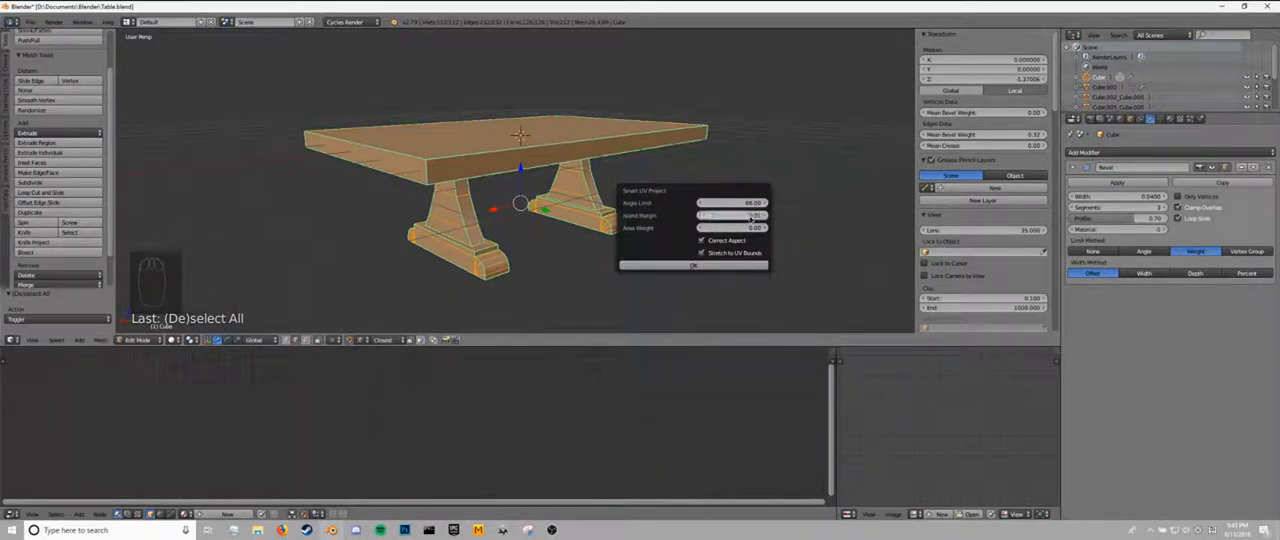
left_click(720, 267)
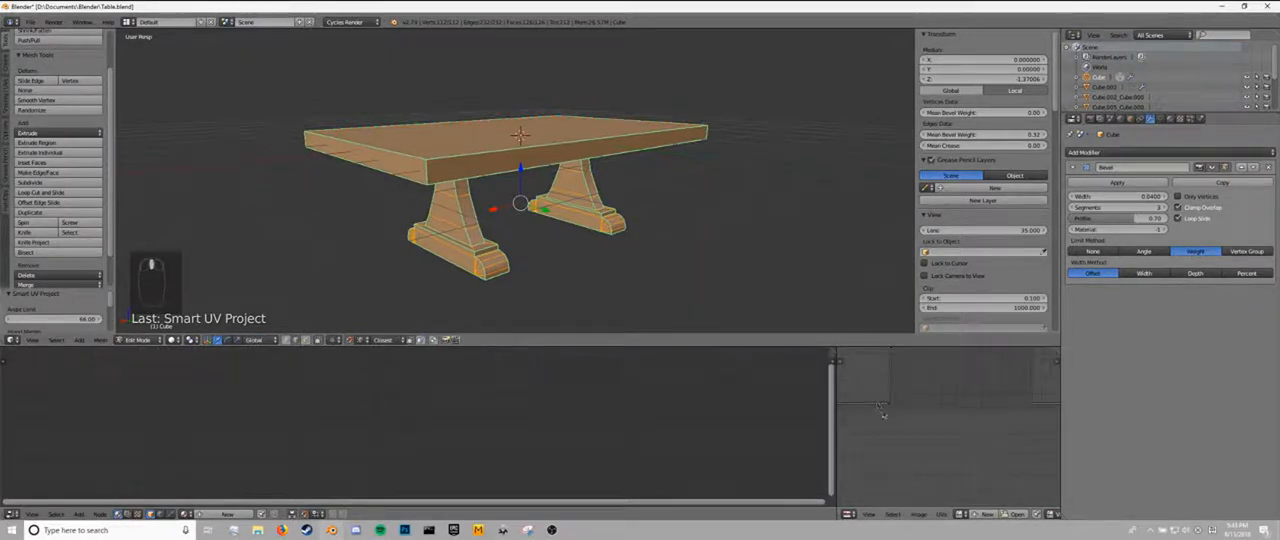
Unwrap the selected table mesh again with Smart UV Project using an island margin of 0.02.
key("u")
left_click(617, 163)
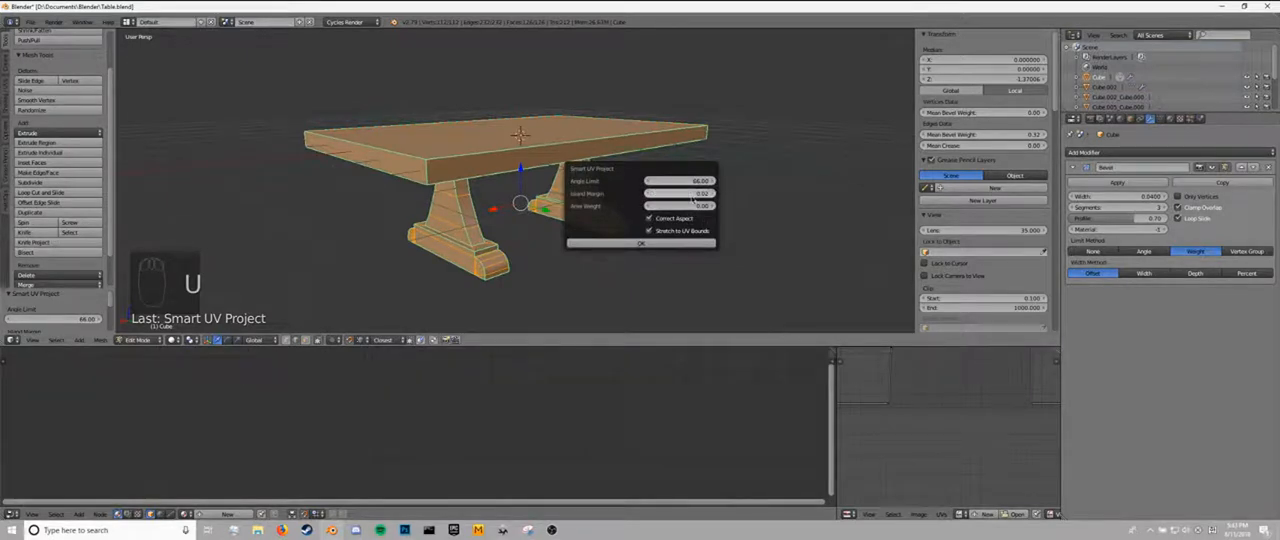
left_click(668, 245)
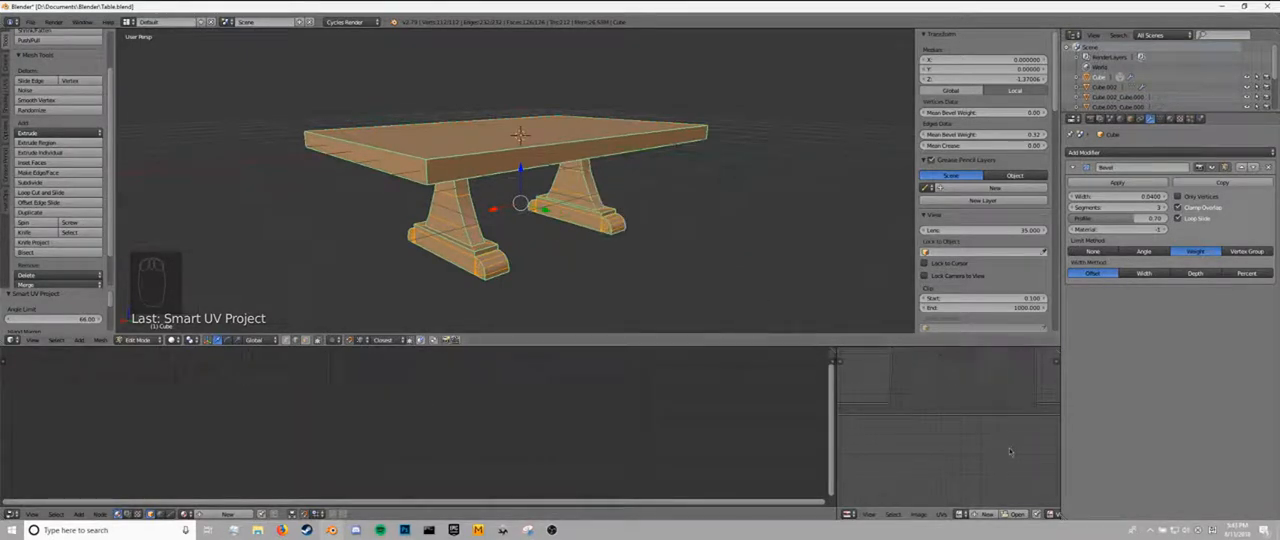
scroll(1037, 410, "up", 2)
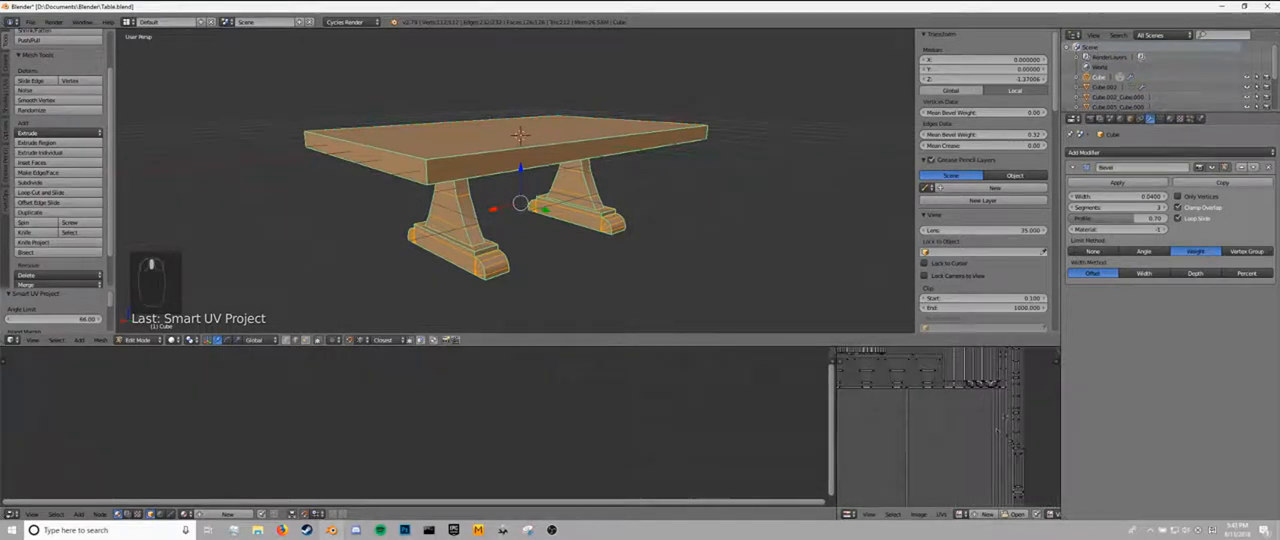
Deselect the mesh, select the four vertical corner edges of the tabletop and clear their sharp marks.
middle_click_drag(416, 118, 476, 227)
key("Tab")
key("Tab")
key("a")
key("a")
key("a")
right_click(476, 229)
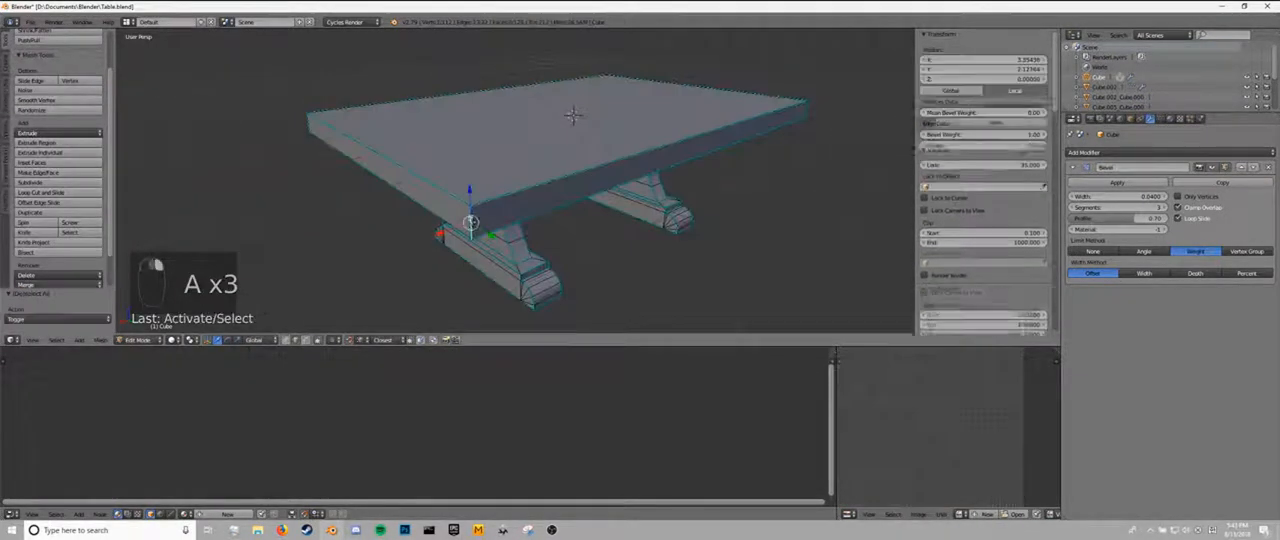
middle_click_drag(355, 192, 485, 202)
middle_click_drag(600, 214, 725, 215)
right_click(563, 252, "shift")
middle_click_drag(505, 228, 555, 194)
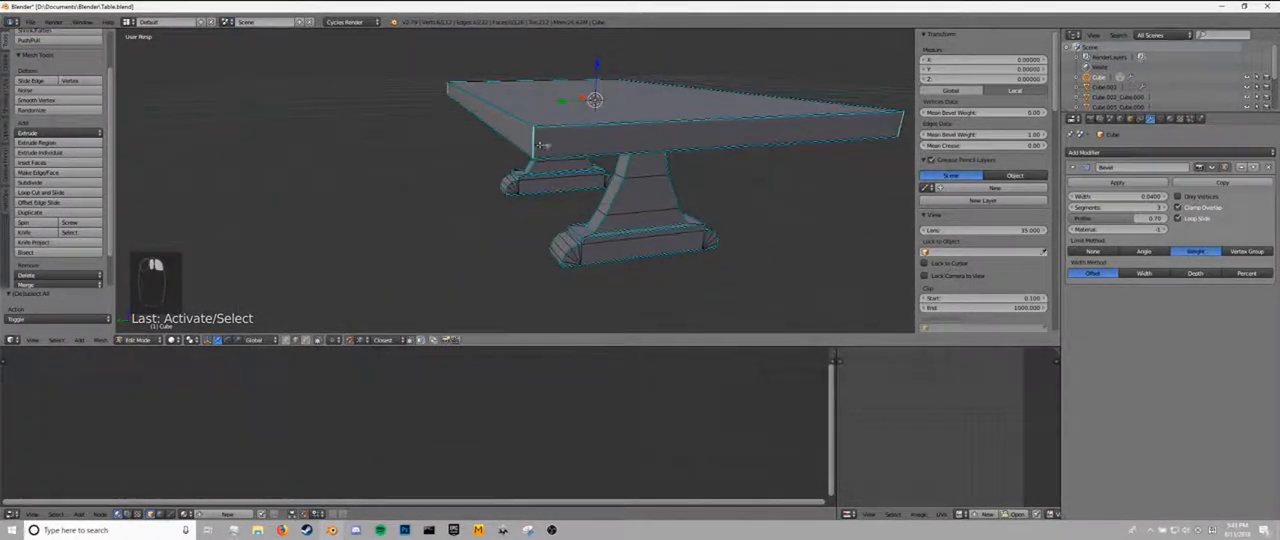
middle_click_drag(540, 145, 545, 165)
key("q")
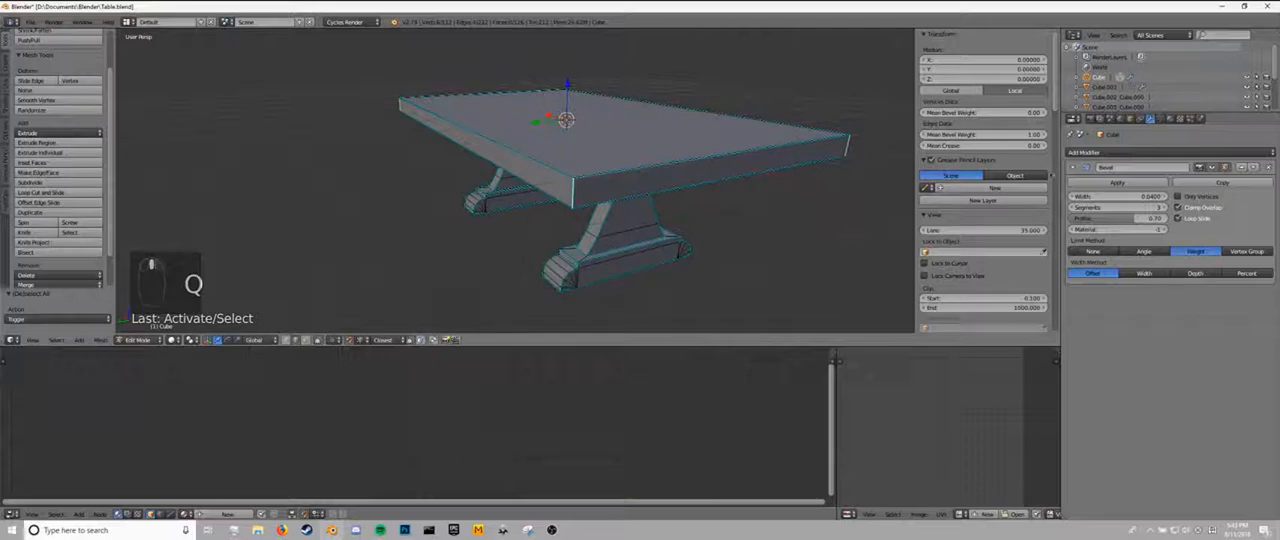
key("ctrl+e")
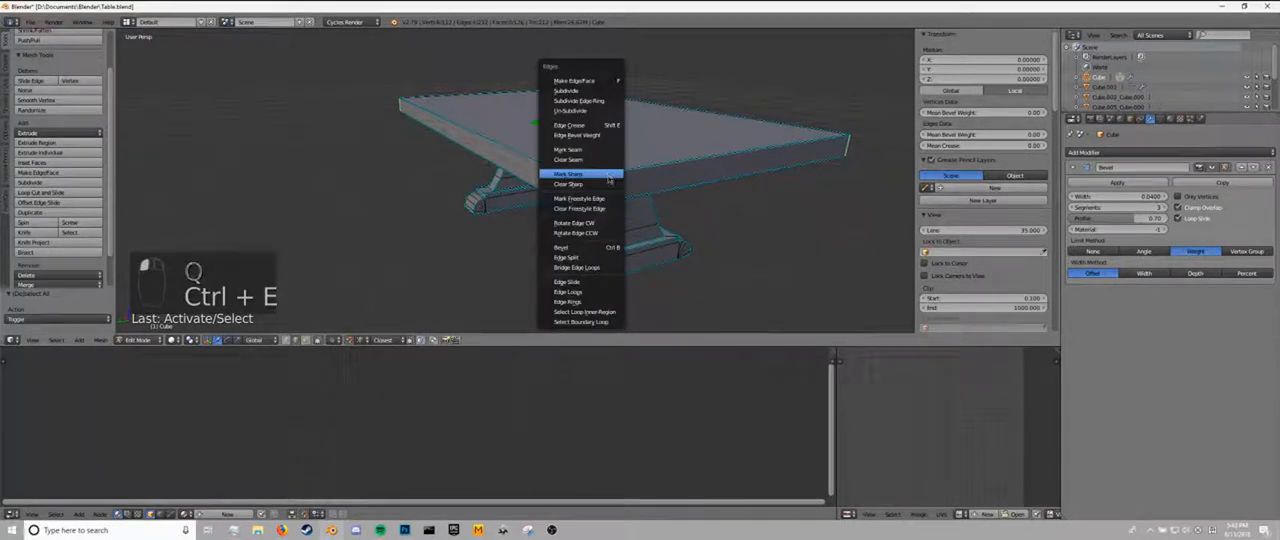
left_click(593, 187)
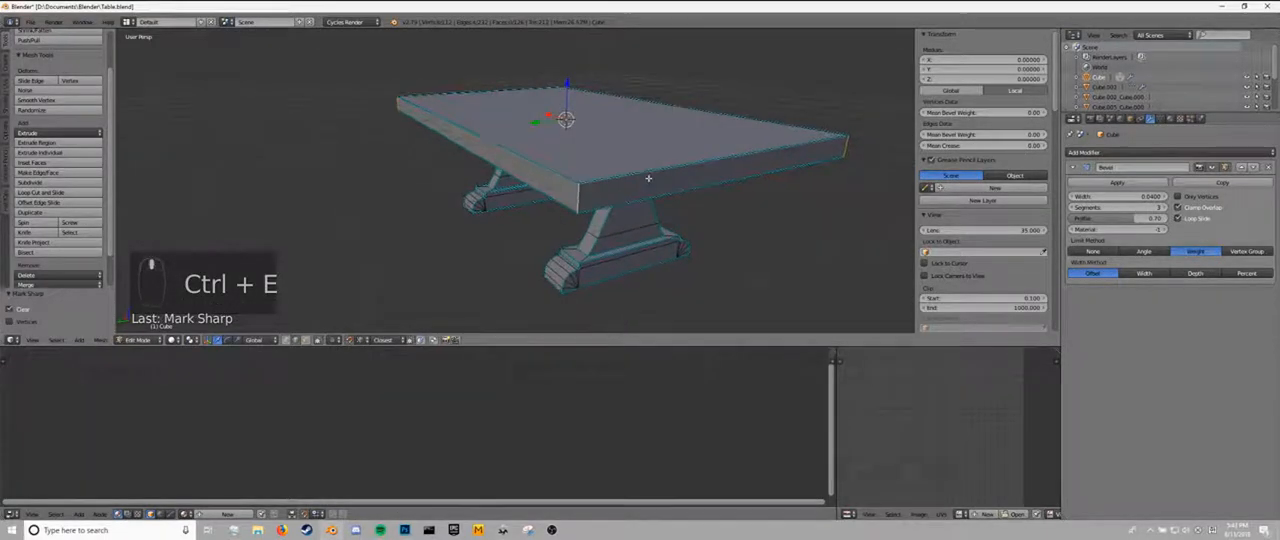
Bevel the selected tabletop corner edges with multiple segments to round the corners and return to Object Mode.
key("ctrl+b")
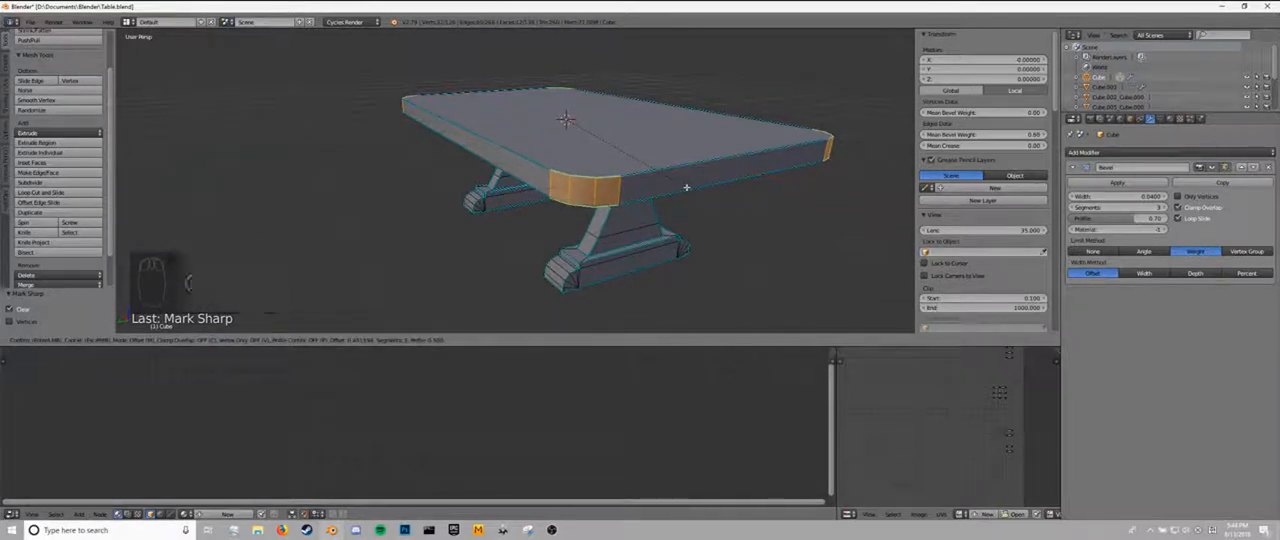
left_click(682, 187)
middle_click_drag(682, 187, 660, 212)
scroll(963, 219, "down", 6)
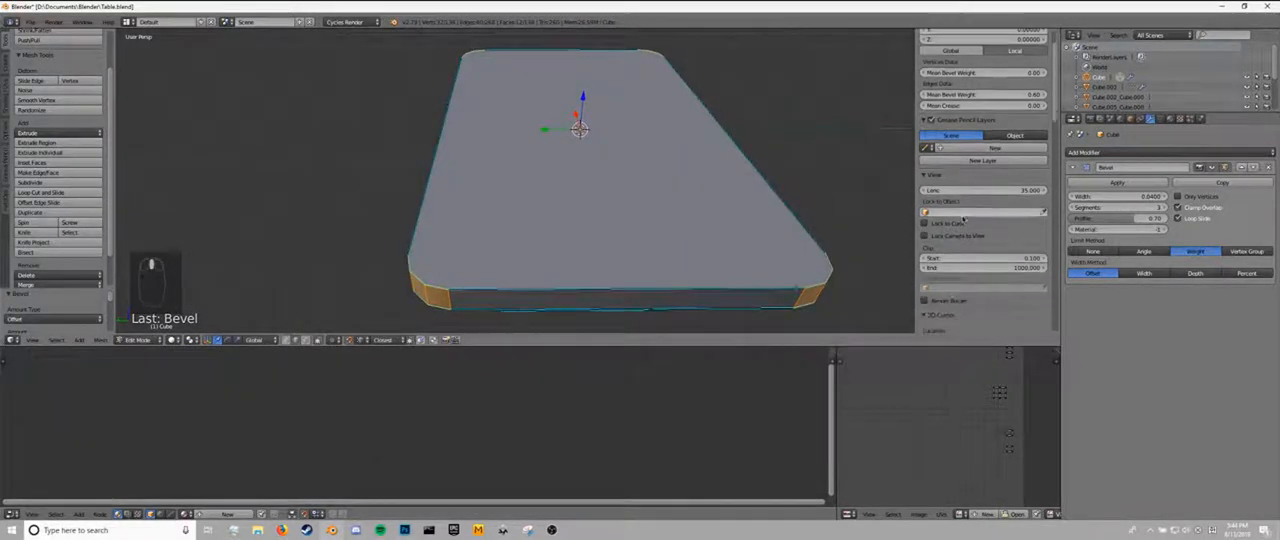
scroll(963, 219, "up", 6)
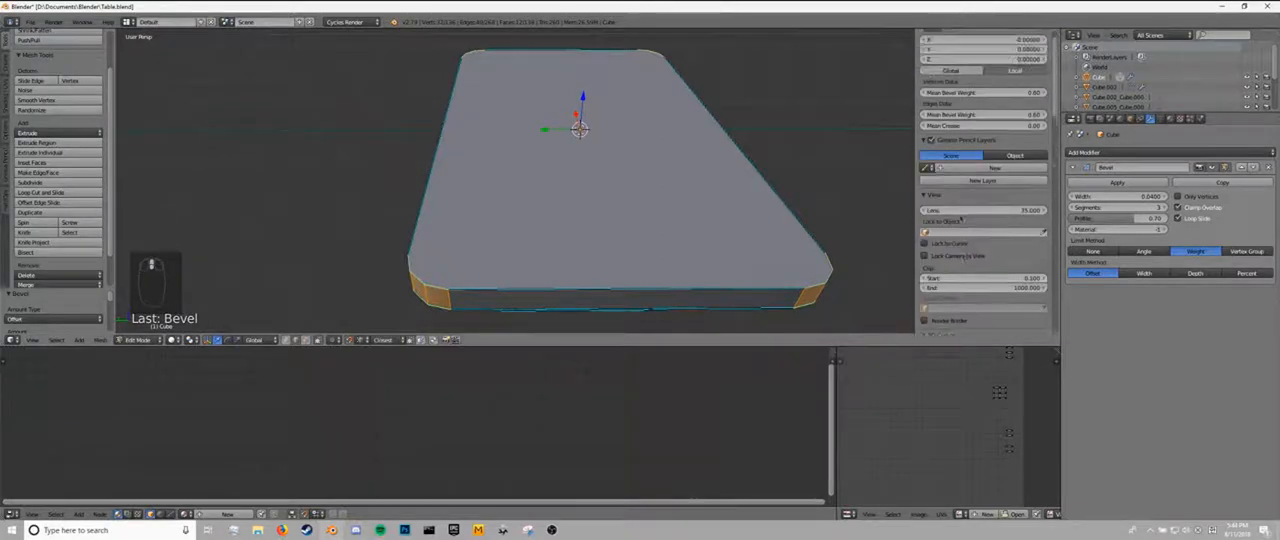
key("Tab")
middle_click_drag(686, 166, 546, 152)
key("Tab")
scroll(485, 127, "up", 3)
key("Tab")
scroll(456, 231, "down", 5)
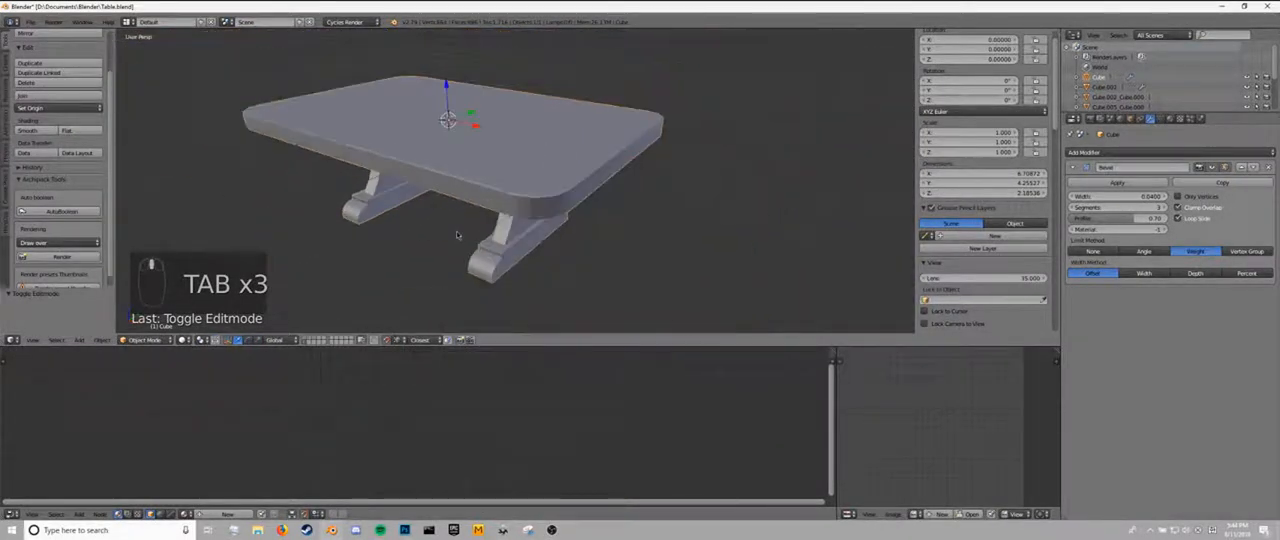
middle_click_drag(456, 231, 416, 205)
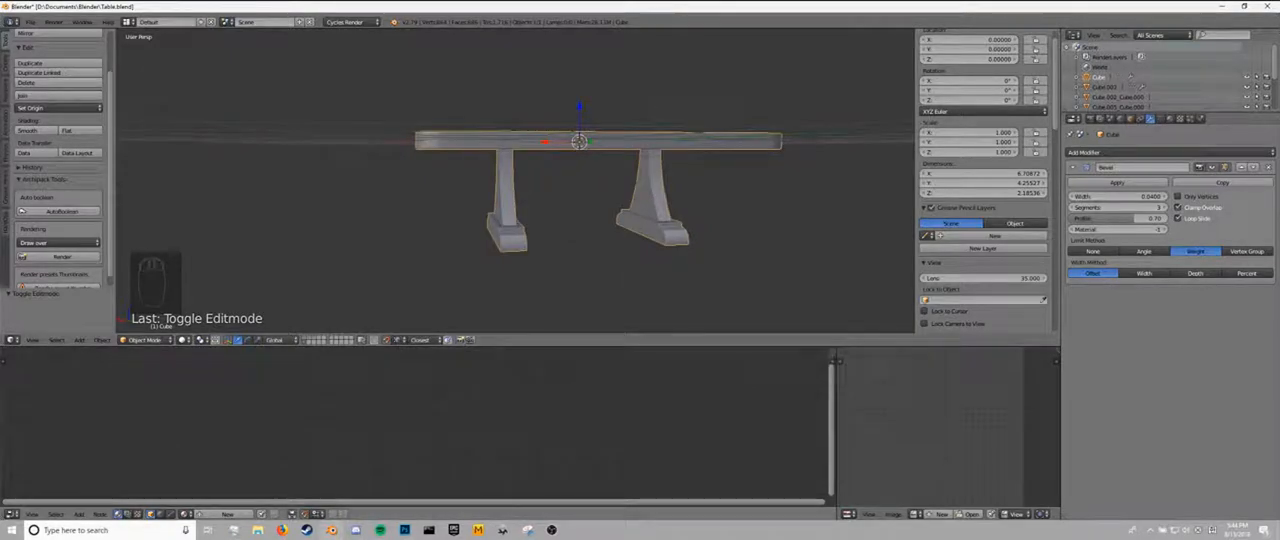